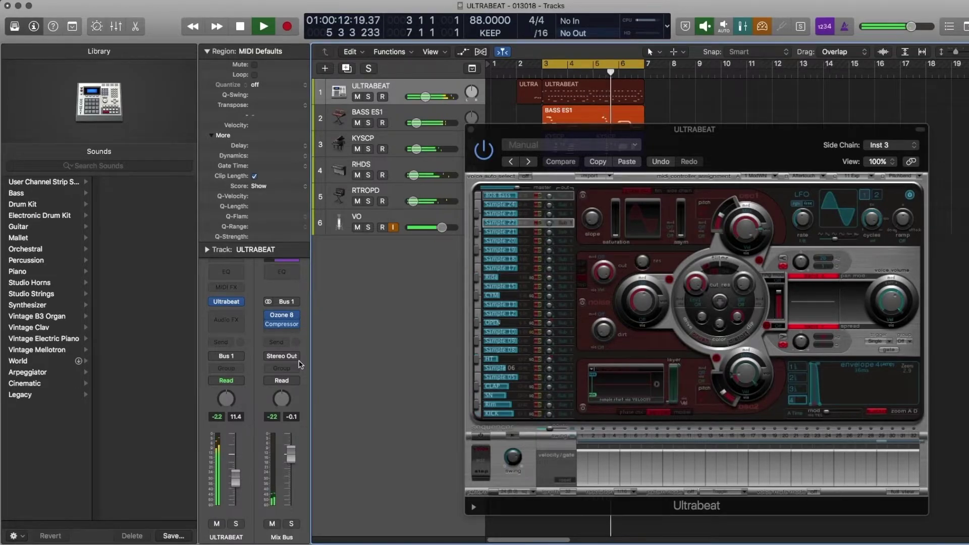
Step: Look at the drum instruments available for the ULTRABEAT track's instrument slot, keeping Ultrabeat loaded
left_click(241, 300)
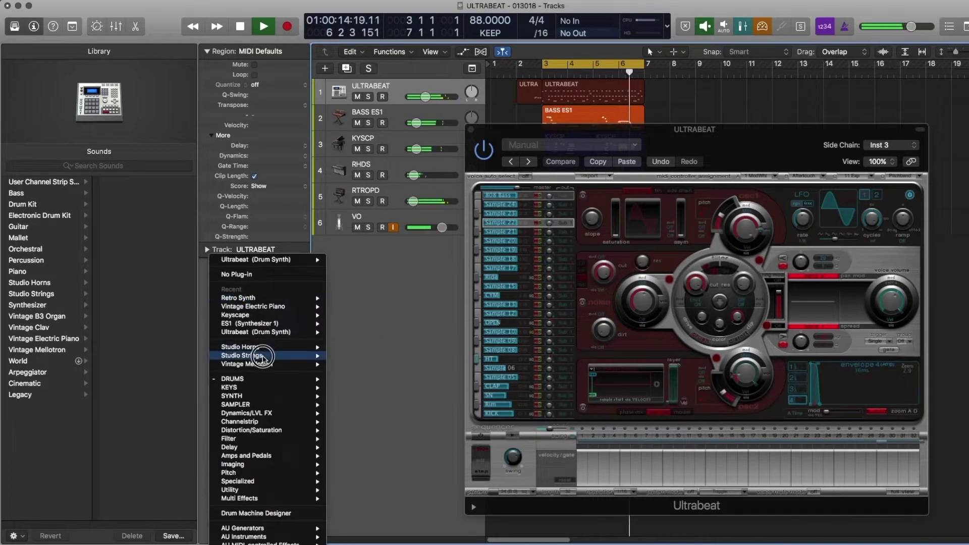
mouse_move(283, 379)
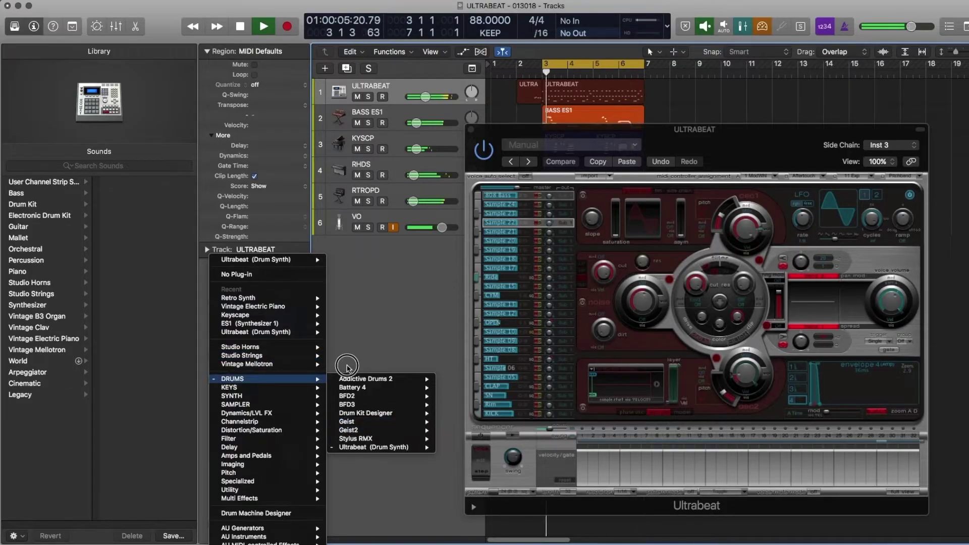
left_click(354, 313)
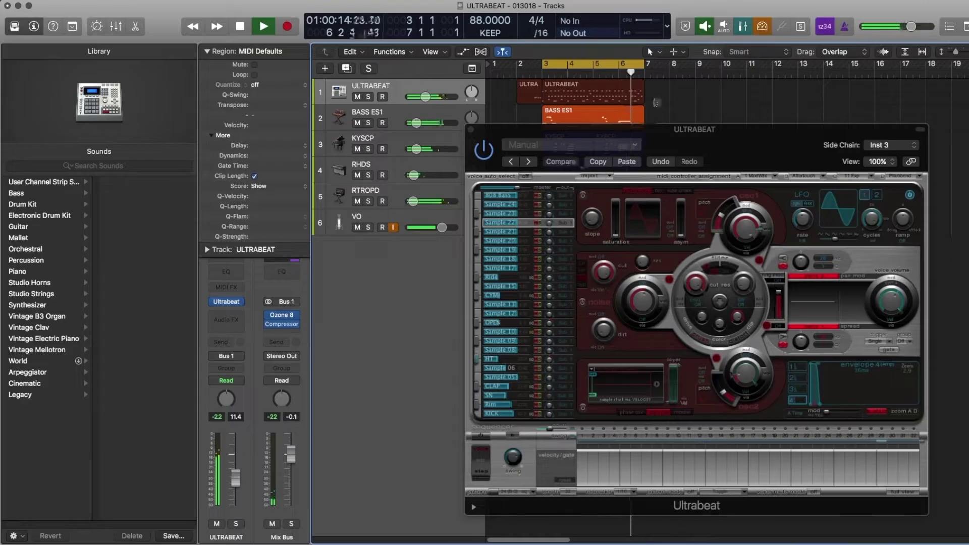
Step: Stop playback with the cycle area off and mute both ULTRABEAT regions
key("space")
left_click(599, 64)
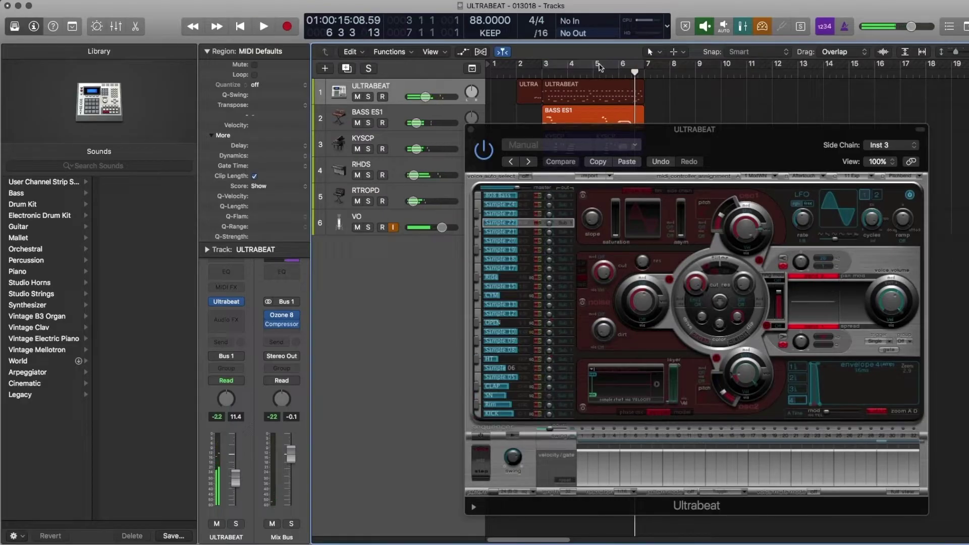
left_click(563, 92)
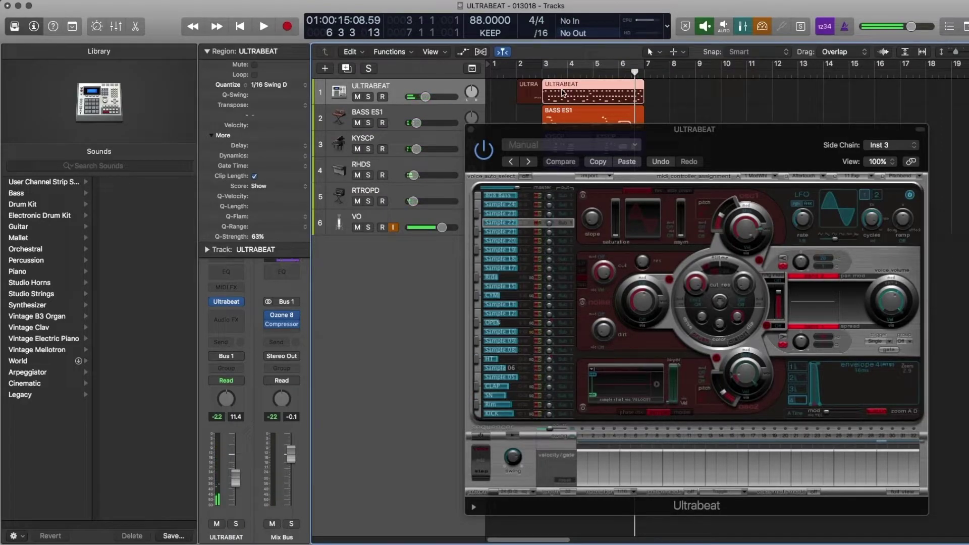
left_click(529, 92)
key("ctrl+m")
Step: Turn on voice auto select in Ultrabeat, repositioning its window to reach the ULTRABEAT track header
left_click_drag(626, 133, 522, 97)
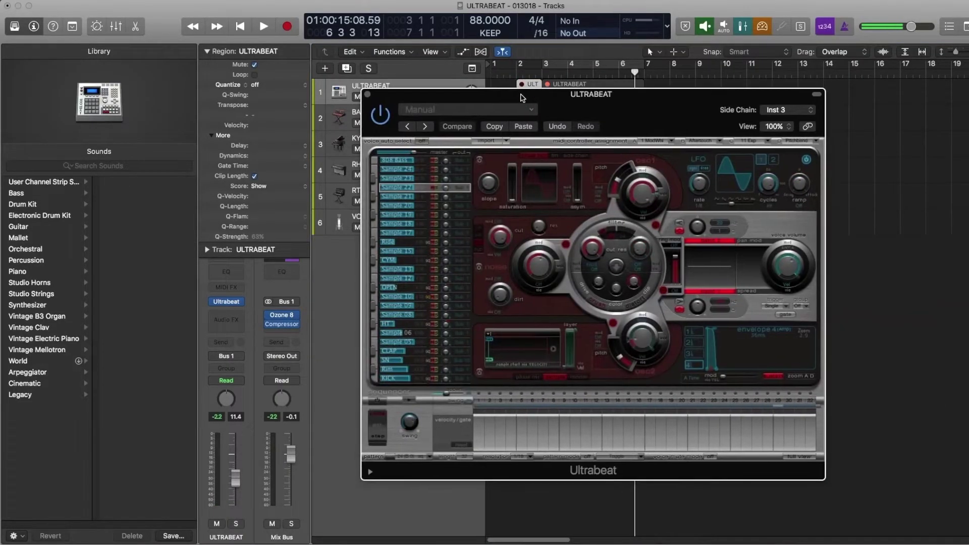
left_click(423, 142)
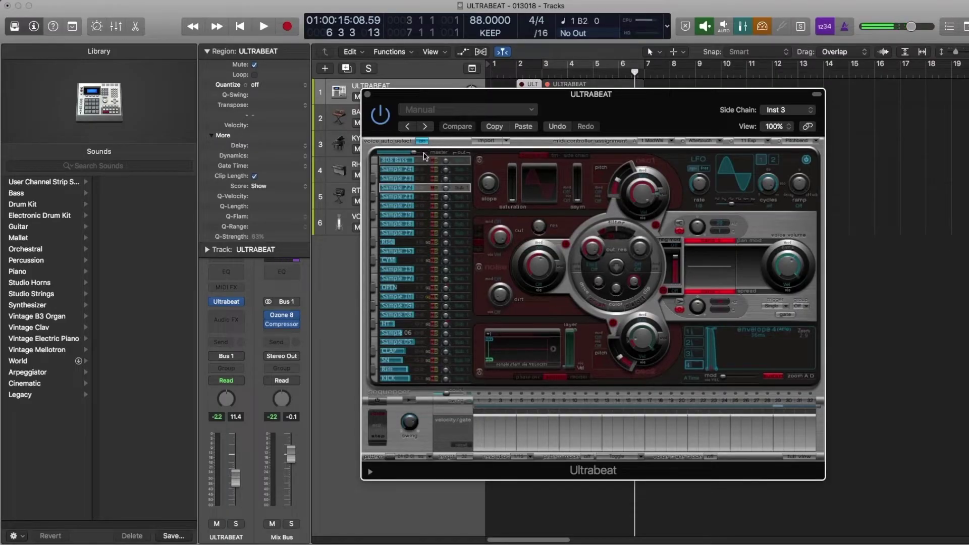
left_click(403, 85)
left_click_drag(403, 96, 402, 106)
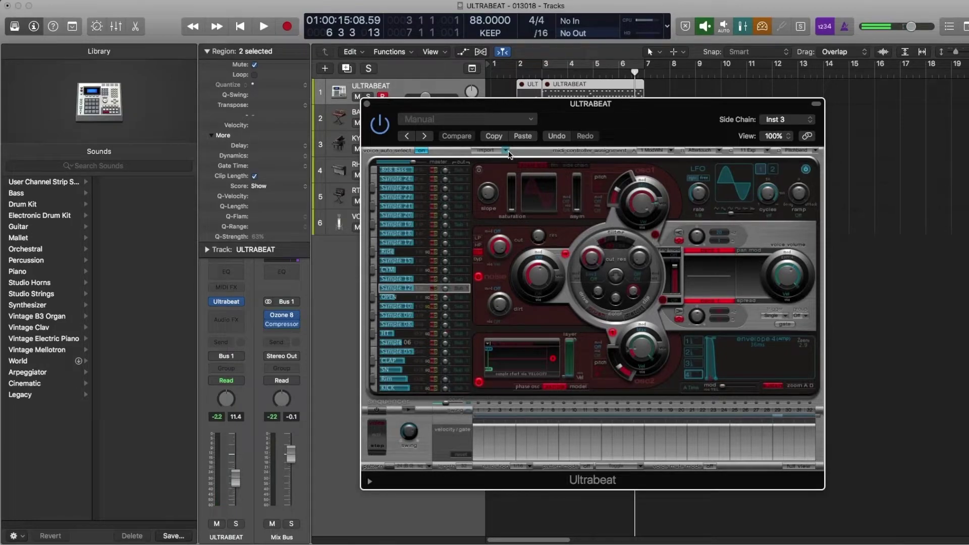
Step: Load Boutique SP12.pst as Ultrabeat's import kit and replace the Sample 22 voice with a kick from it
left_click(507, 153)
left_click(501, 151)
left_click(496, 152)
double_click(466, 102)
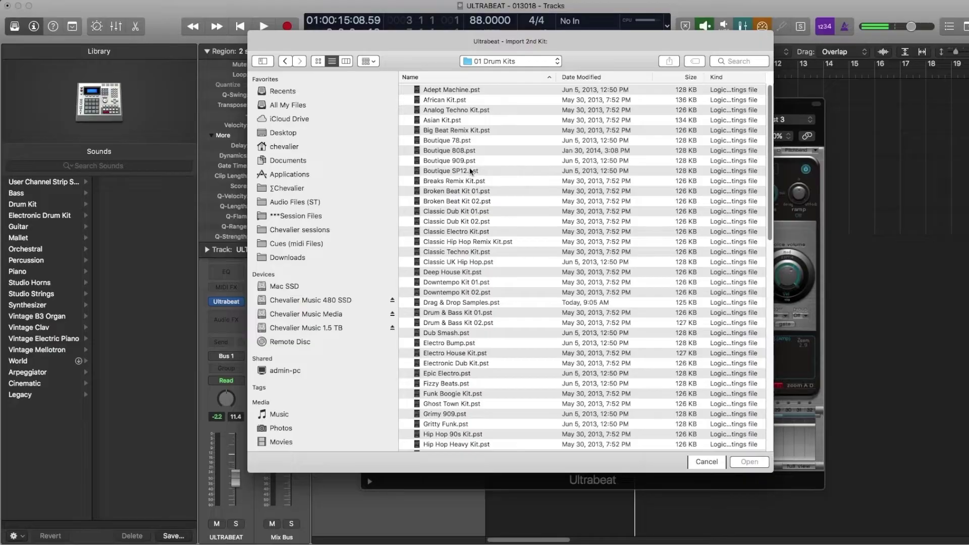
left_click(470, 171)
left_click(749, 461)
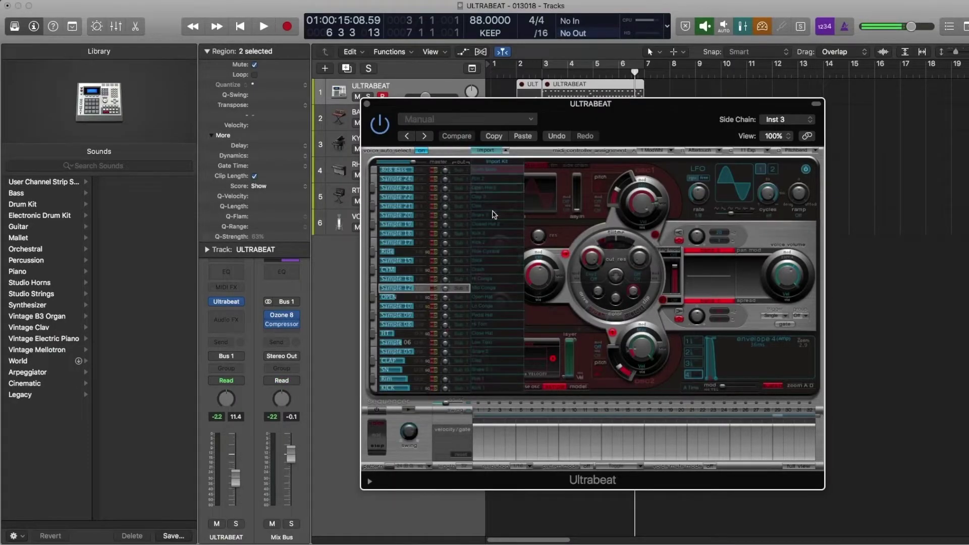
left_click_drag(490, 216, 396, 197)
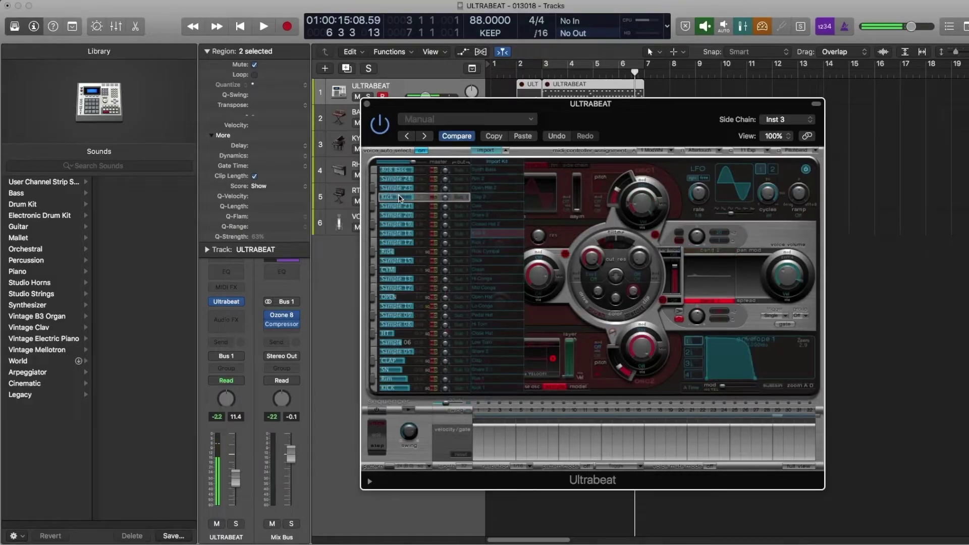
left_click(371, 201)
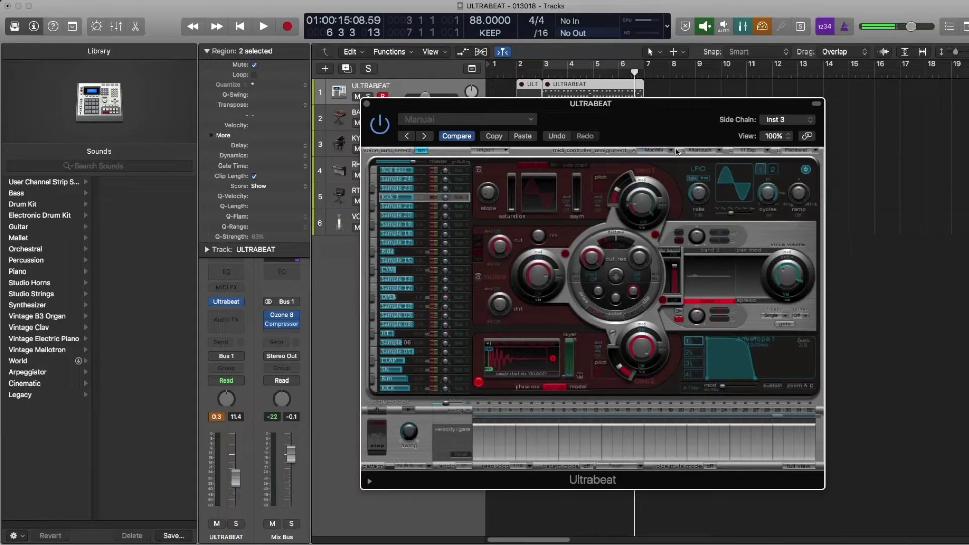
Step: Look through the MIDI controller choices for the 1 ModWhl and 11 Exp assignments without changing them
left_click(674, 151)
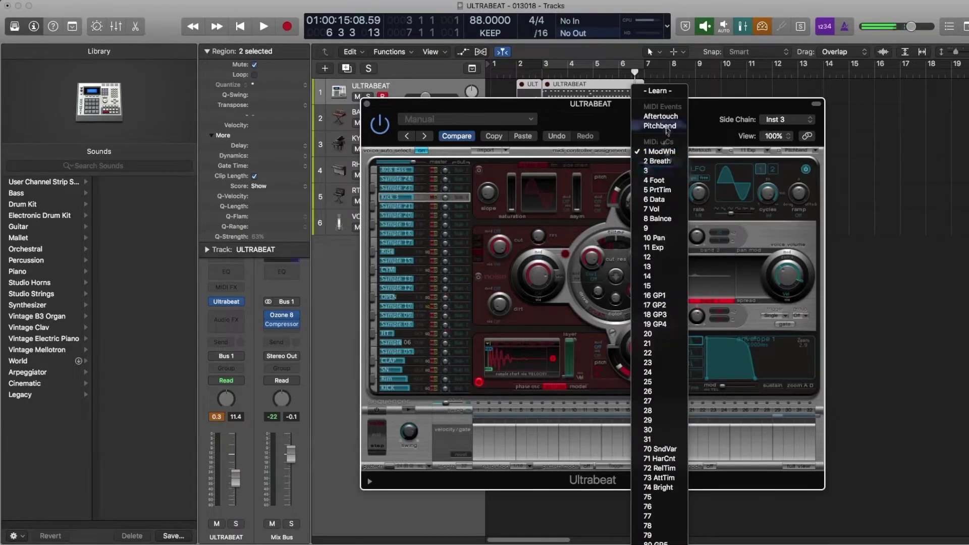
left_click(679, 151)
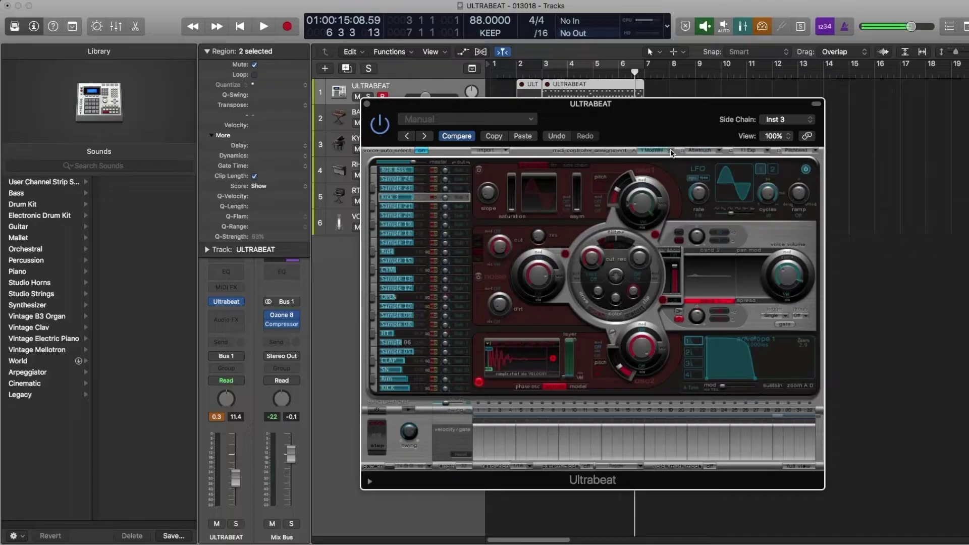
left_click(763, 153)
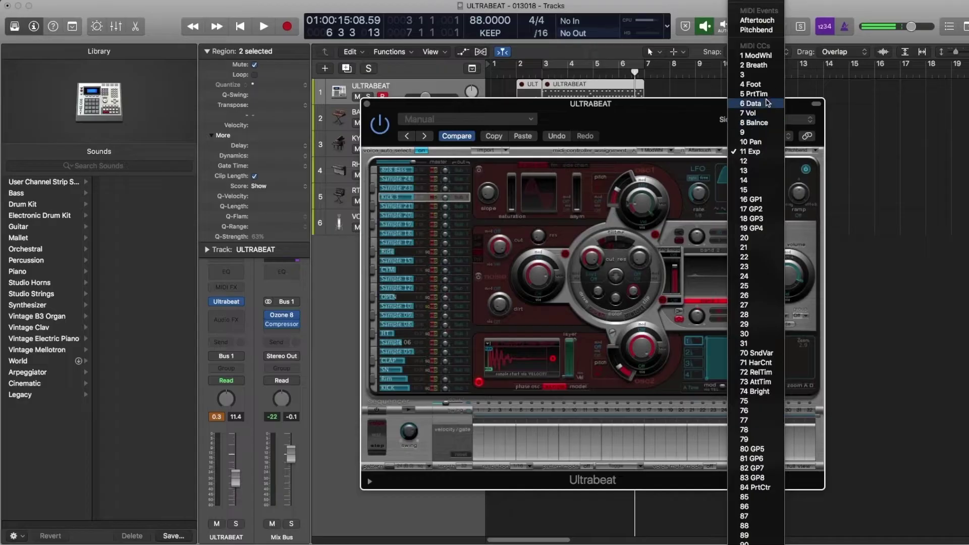
left_click(794, 108)
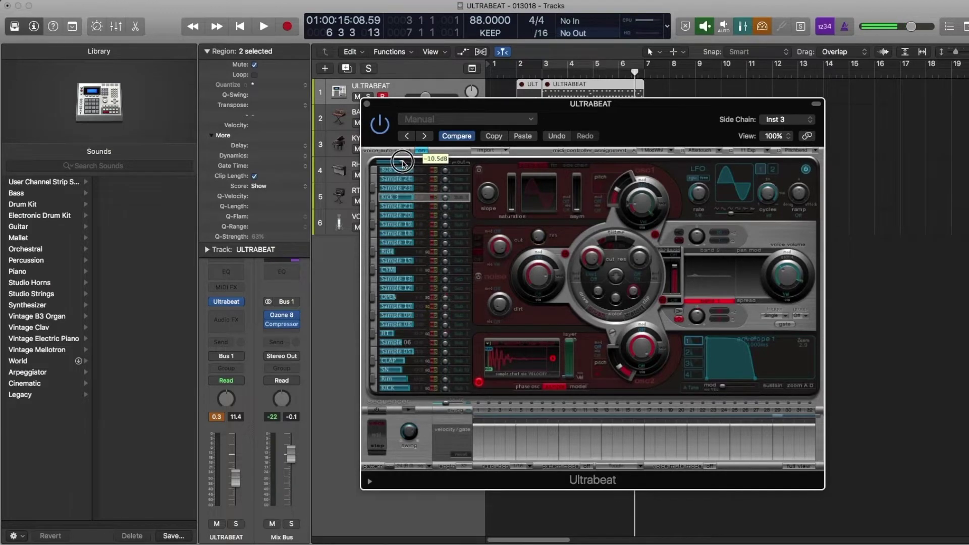
Step: Solo and play the ULTRABEAT track with its two regions unmuted and the cycle area on
left_click_drag(369, 97, 436, 106)
key("s")
key("space")
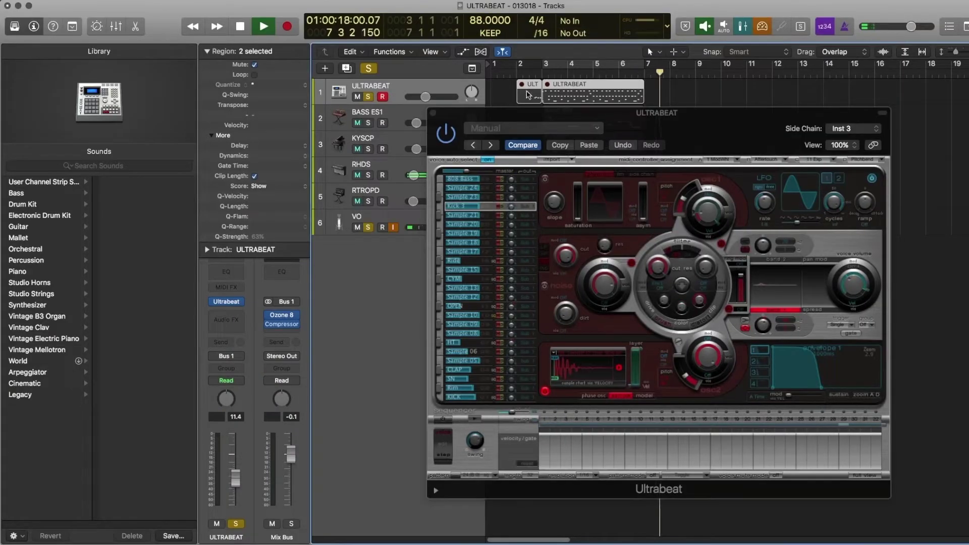
key("ctrl+m")
left_click(566, 67)
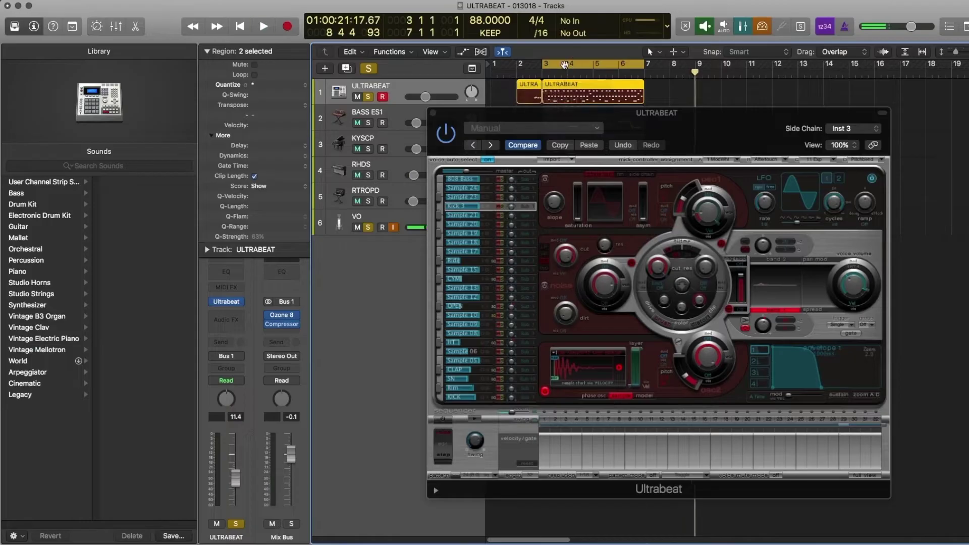
Step: Raise Ultrabeat's master volume slightly while the loop plays, and stop playback
left_click(465, 174)
left_click_drag(464, 174, 472, 177)
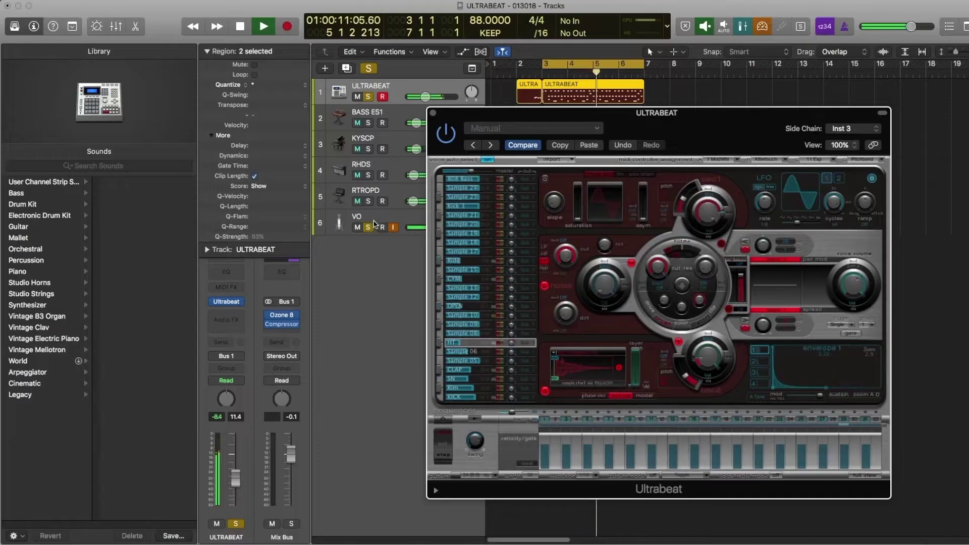
key("space")
Step: Clear the solo on the VO and ULTRABEAT tracks and mute BASS ES1, KYSCP, RHDS and RTROPD
left_click(368, 227)
left_click(369, 96)
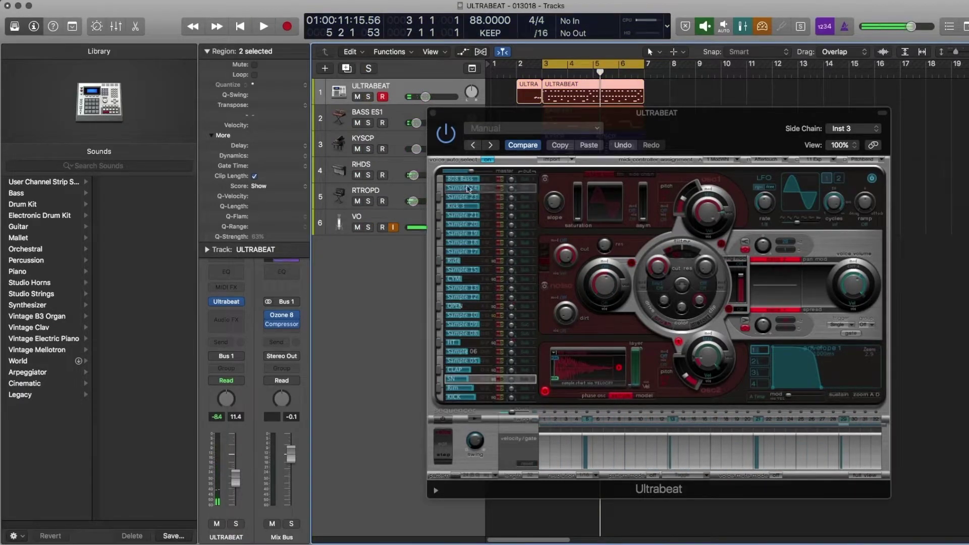
left_click_drag(358, 201, 358, 123)
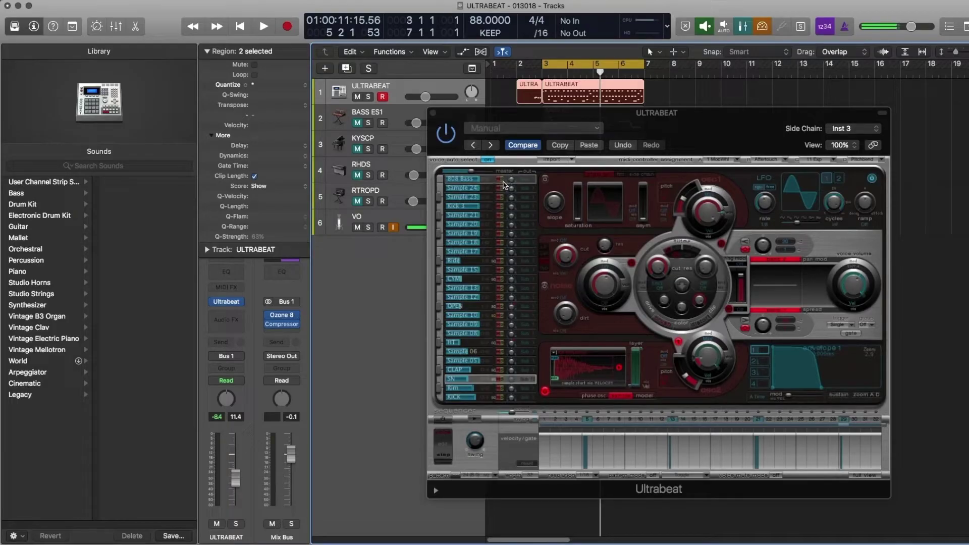
Step: Examine the voice mixer controls in Ultrabeat's voice list and the available output sub groups
left_click(503, 183)
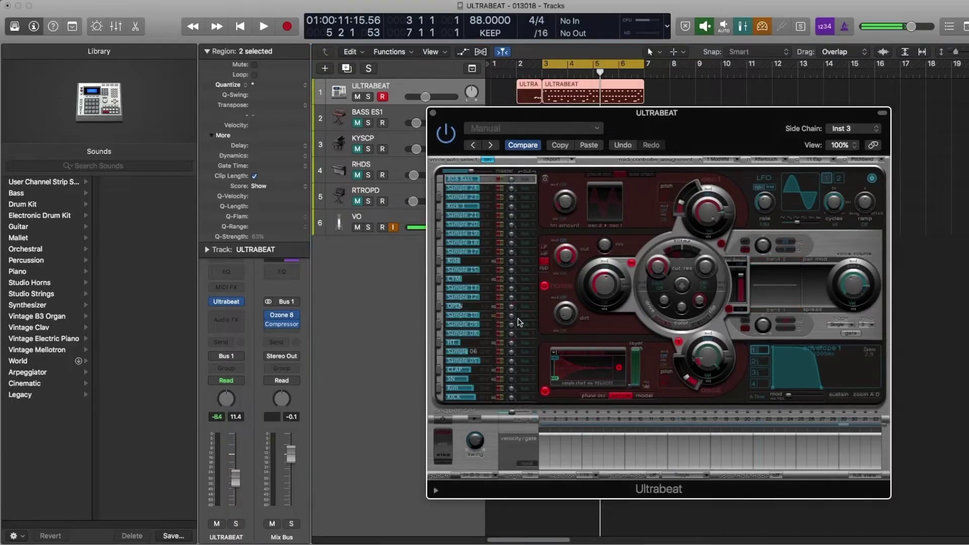
left_click(491, 182)
left_click(485, 397)
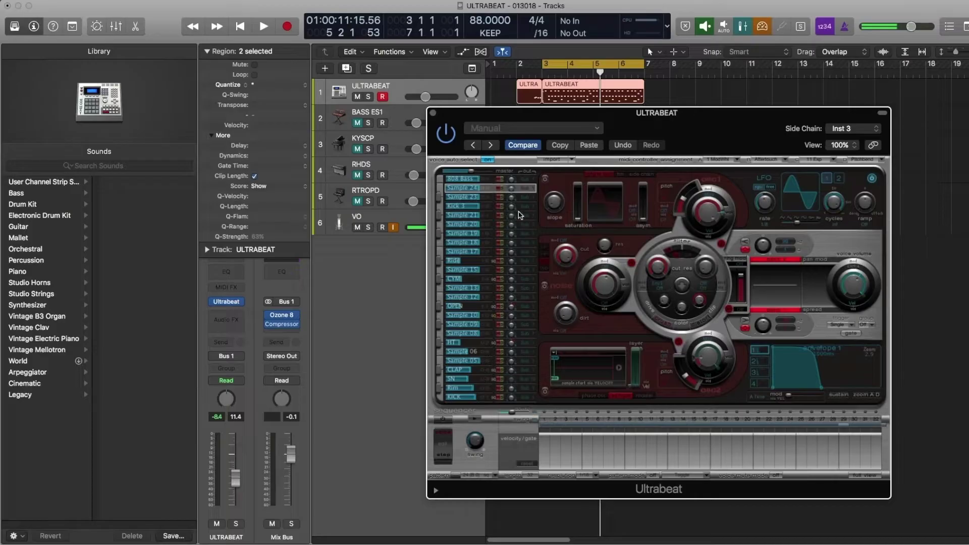
left_click(533, 182)
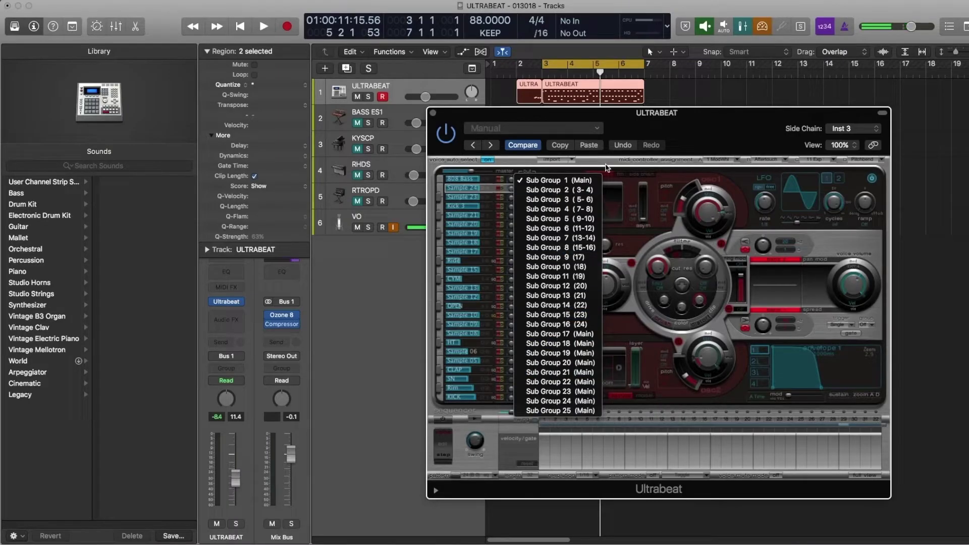
left_click(572, 162)
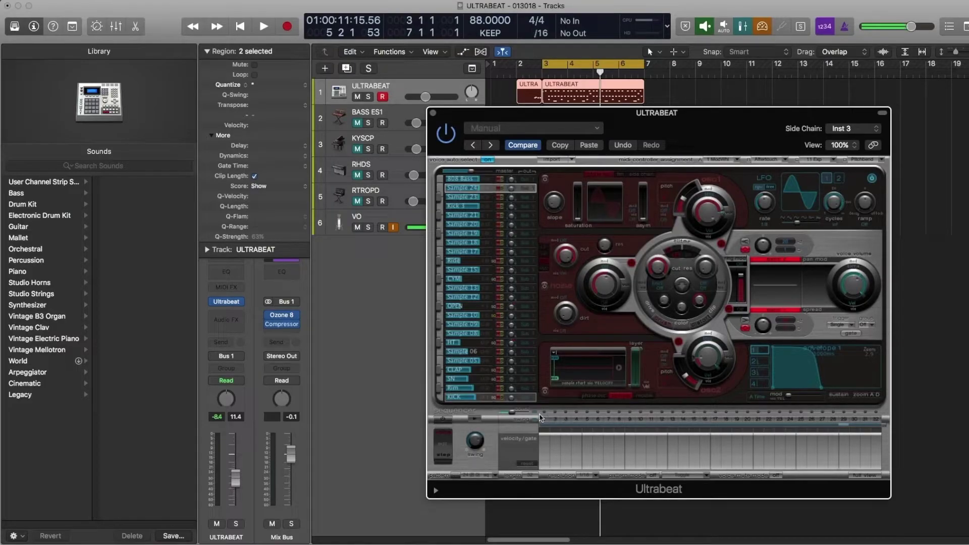
Step: Try a hit on step 13 of the KICK voice's sequence, and shorten and re-extend the pattern length
left_click(489, 316)
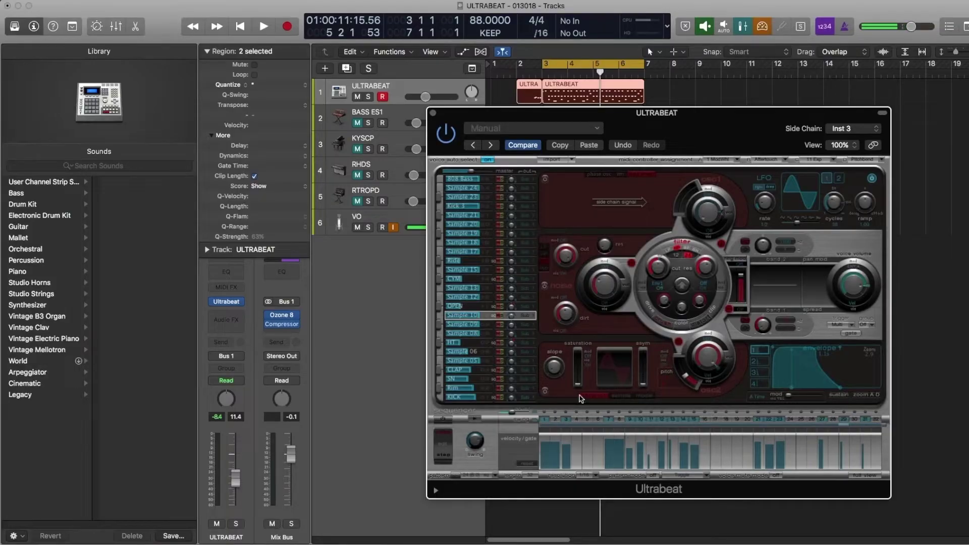
left_click(485, 397)
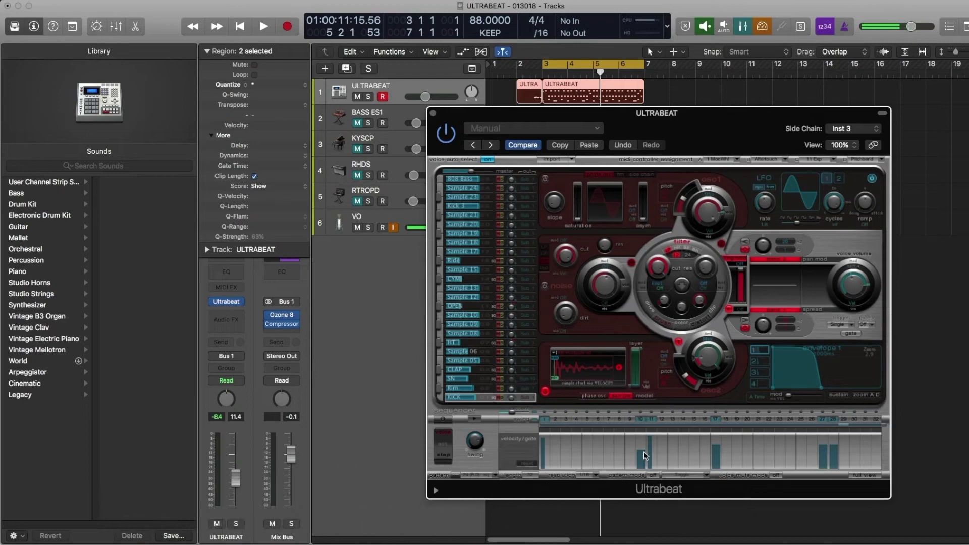
mouse_move(674, 446)
left_mouse_down()
mouse_move(699, 443)
mouse_move(674, 444)
left_mouse_up()
left_click(673, 419)
left_click(535, 473)
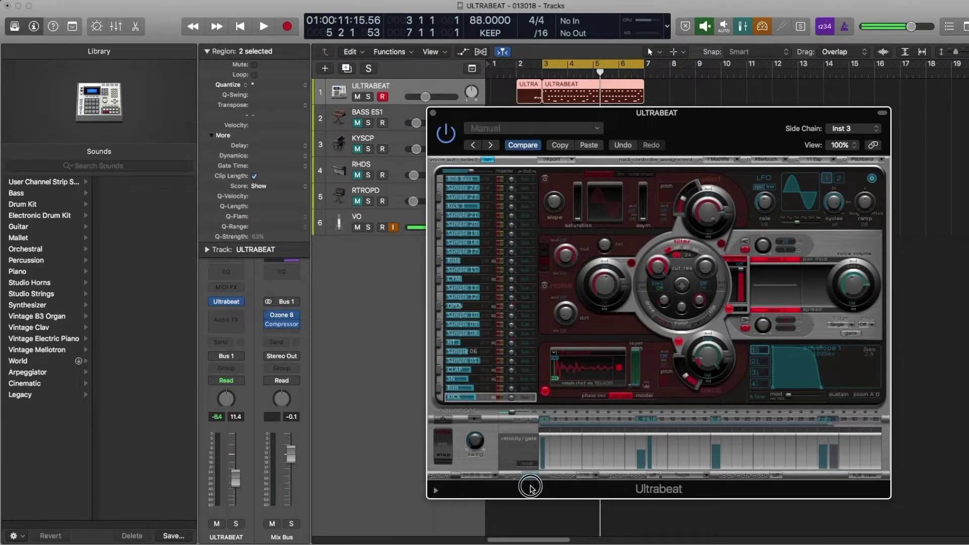
left_click_drag(535, 473, 535, 497)
left_click_drag(811, 428, 889, 427)
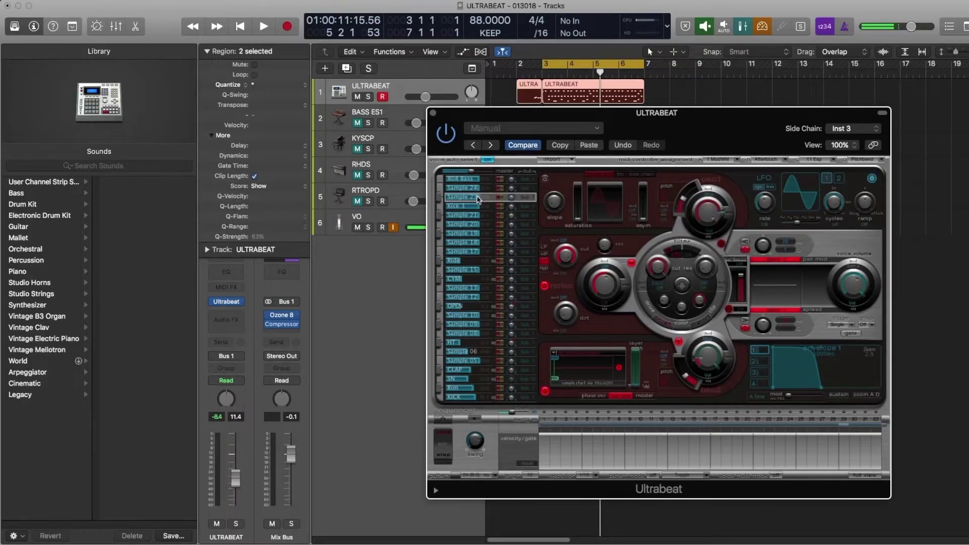
Step: Select the Sample 23 voice and audition Ultrabeat voices with repeated keyboard notes
left_click(478, 199)
left_click_drag(479, 198, 510, 194)
left_click(440, 201)
left_click(440, 201)
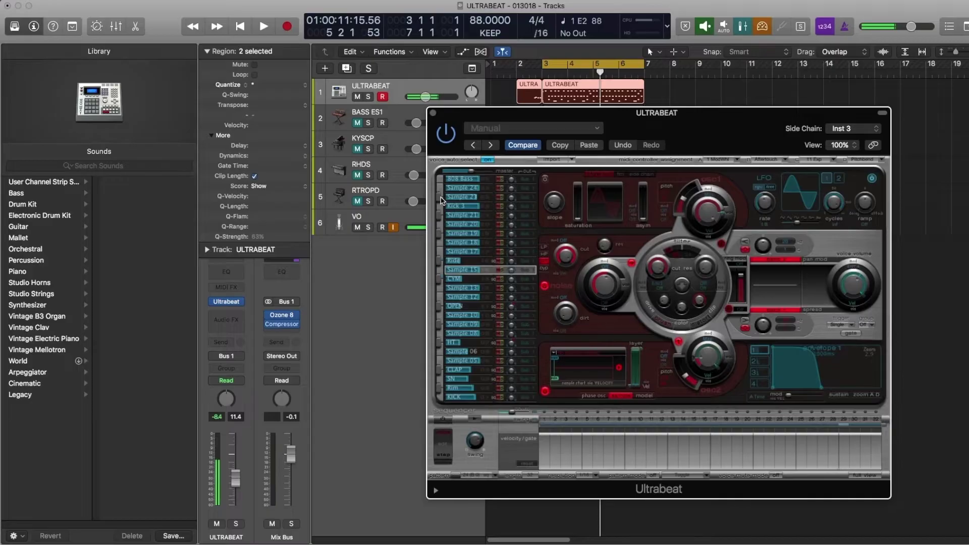
left_click(440, 201)
left_click(440, 201)
left_click(440, 201)
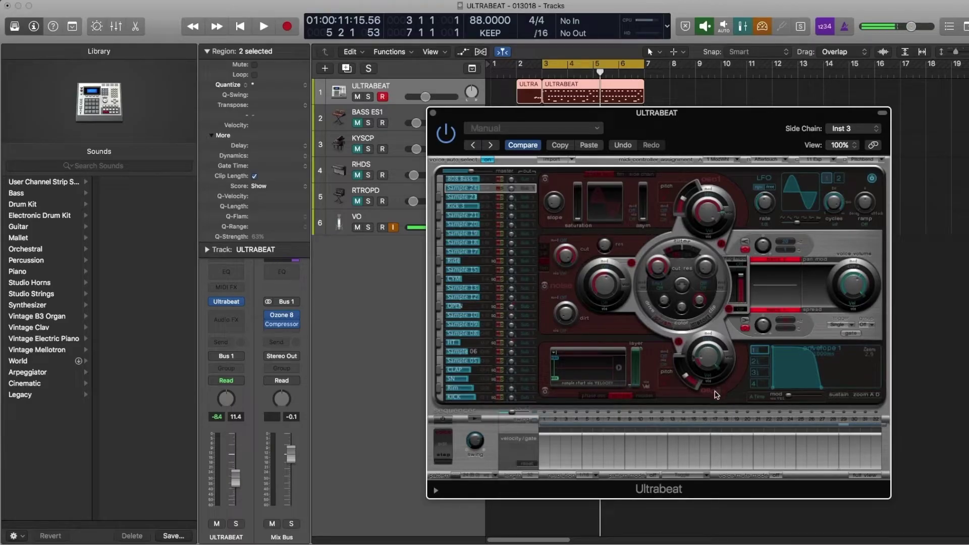
Step: Turn on oscillator 1 for the Sample 24 voice, lower its saturation and raise its slope
left_click(620, 397)
left_click(546, 179)
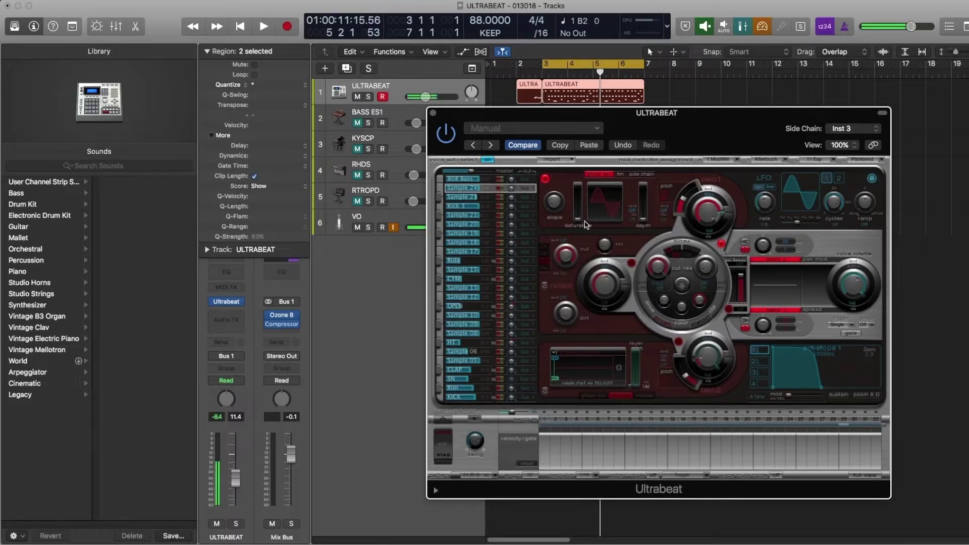
mouse_move(579, 218)
left_mouse_down()
mouse_move(582, 204)
mouse_move(580, 228)
mouse_move(576, 183)
mouse_move(584, 230)
left_mouse_up()
left_click_drag(563, 208, 563, 75)
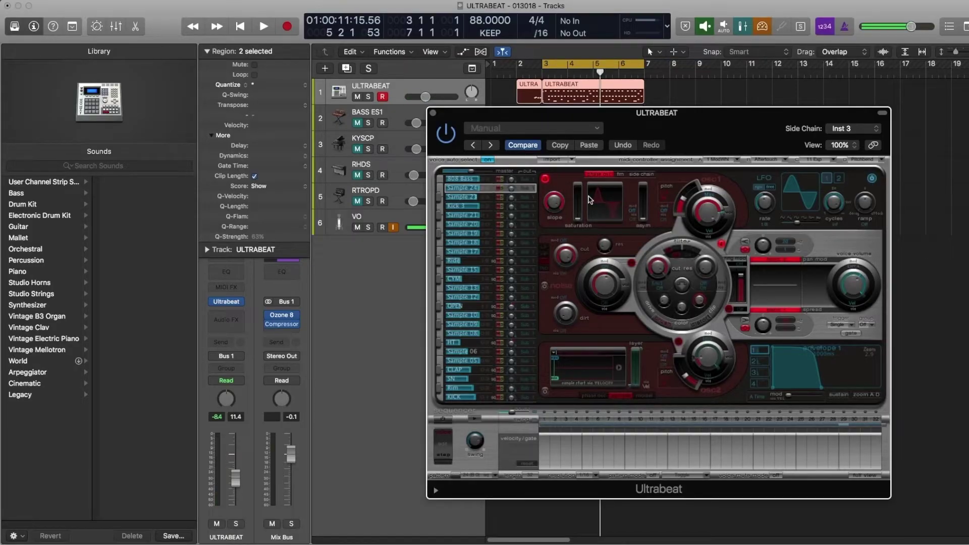
Step: Shape oscillator 1's waveform by varying asymmetry and slope, ending with asymmetry raised and slope lowered
left_click_drag(643, 220, 647, 266)
left_click(555, 201)
left_click_drag(555, 201, 601, 365)
left_click_drag(644, 219, 637, 126)
left_click_drag(554, 201, 557, 294)
Step: Switch oscillator 1 to FM mode and set the FM amount to 0.00
left_click(624, 175)
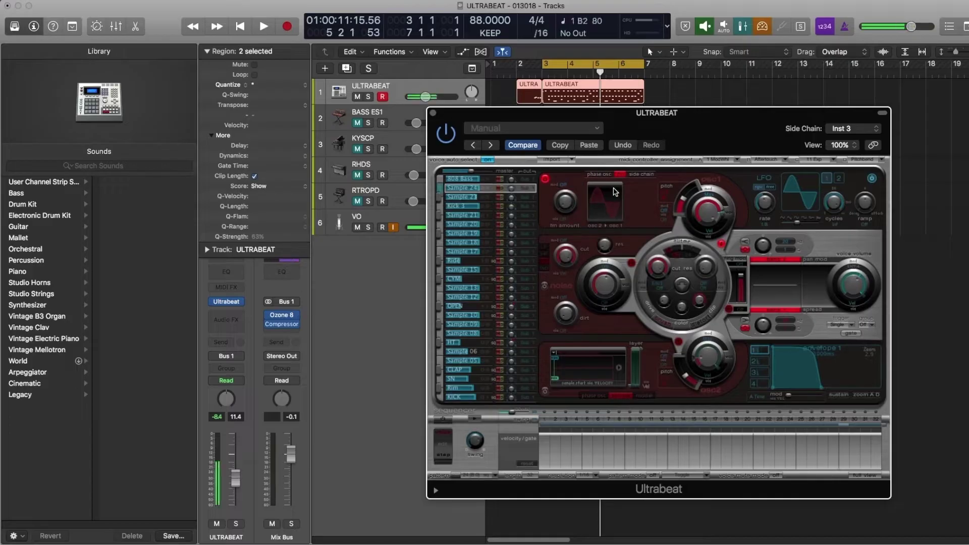
left_click_drag(565, 201, 579, 222)
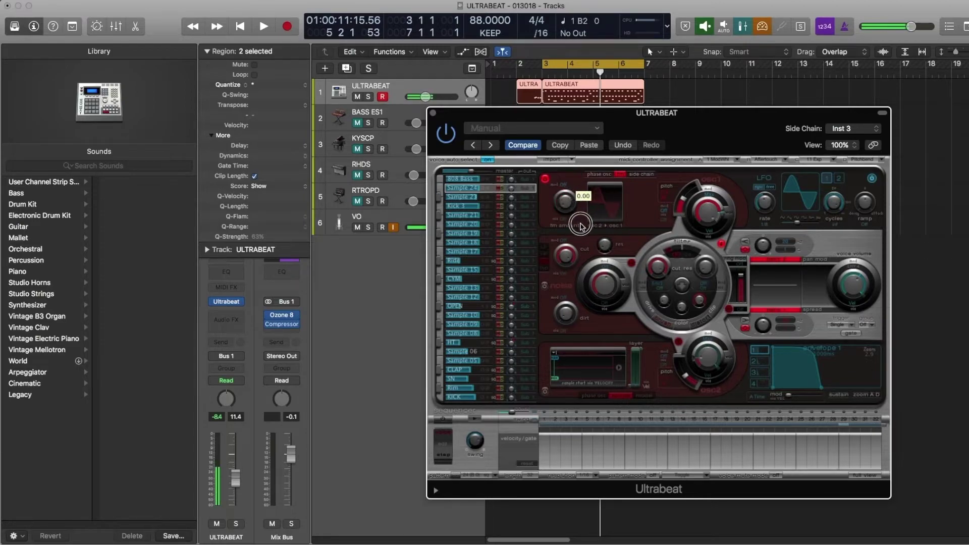
Step: Turn on oscillator 2 in phase oscillator mode for the Sample 24 voice and lower its volume
left_click(594, 398)
left_click(546, 390)
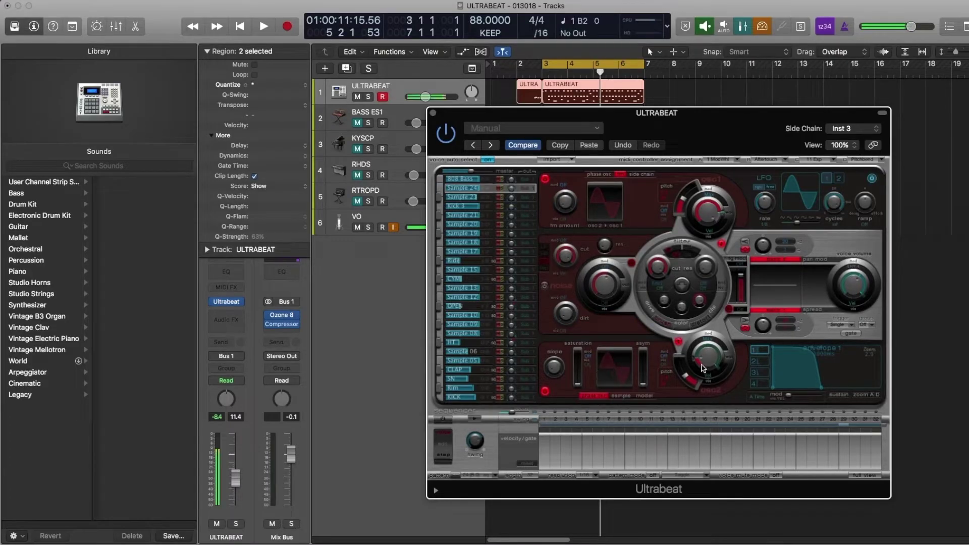
left_click_drag(724, 360, 690, 421)
left_click_drag(701, 372, 705, 384)
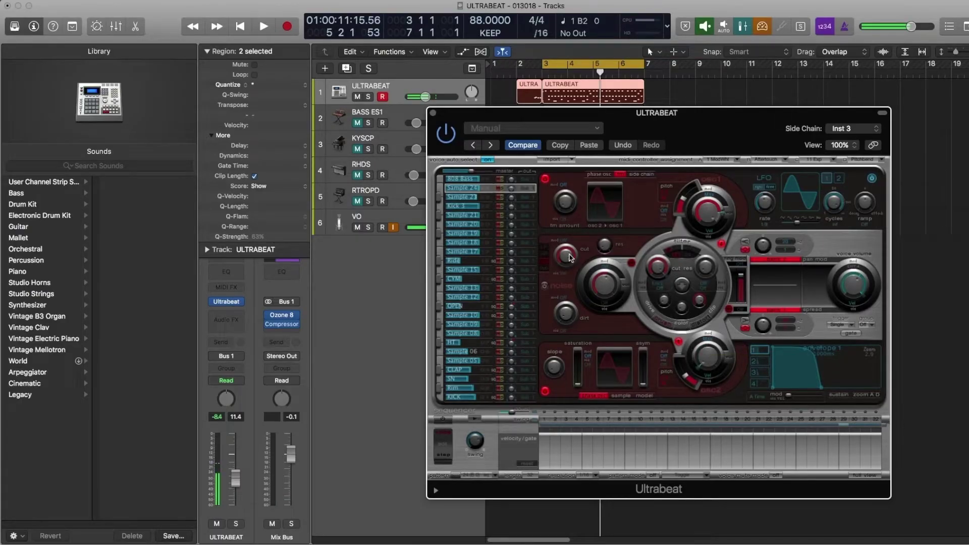
Step: Audition oscillator 2 on its own by switching oscillator 1 off, and turn oscillator 1 back on
left_click(545, 179)
mouse_move(696, 376)
left_mouse_down()
mouse_move(701, 270)
mouse_move(693, 389)
left_mouse_up()
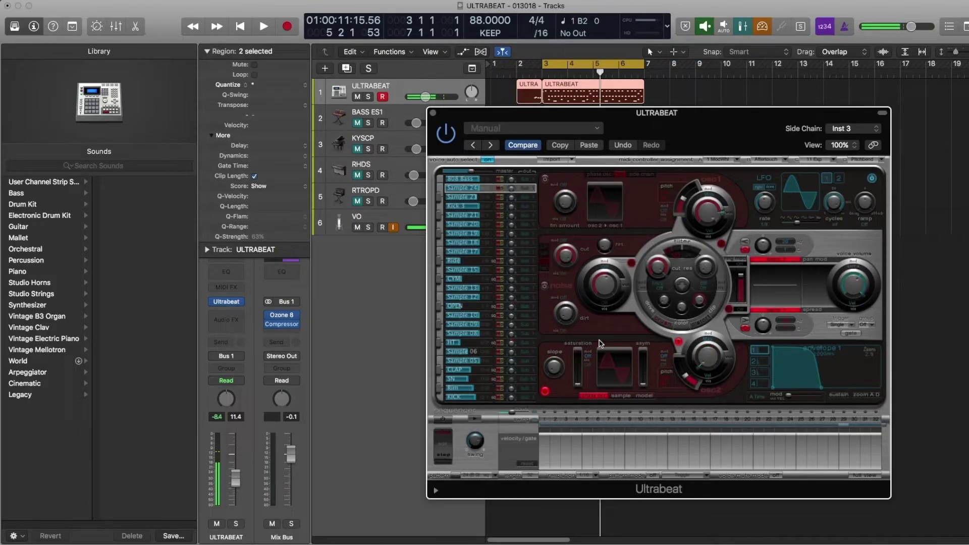
left_click(545, 178)
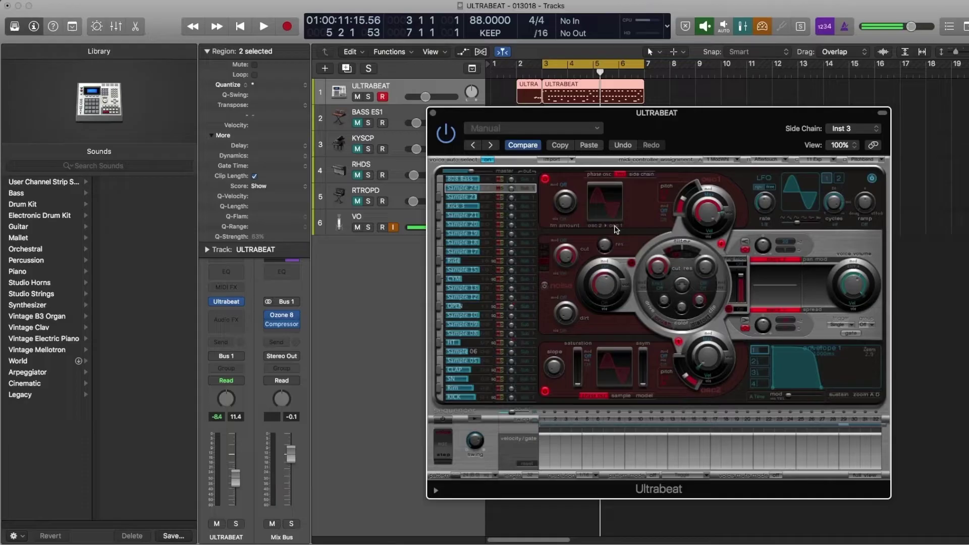
Step: Vary oscillator 1's FM amount and audition the sound with oscillator 2 and oscillator 1 switched off in turn
mouse_move(564, 201)
left_mouse_down()
mouse_move(562, 174)
mouse_move(562, 222)
mouse_move(562, 203)
left_mouse_up()
left_click(545, 391)
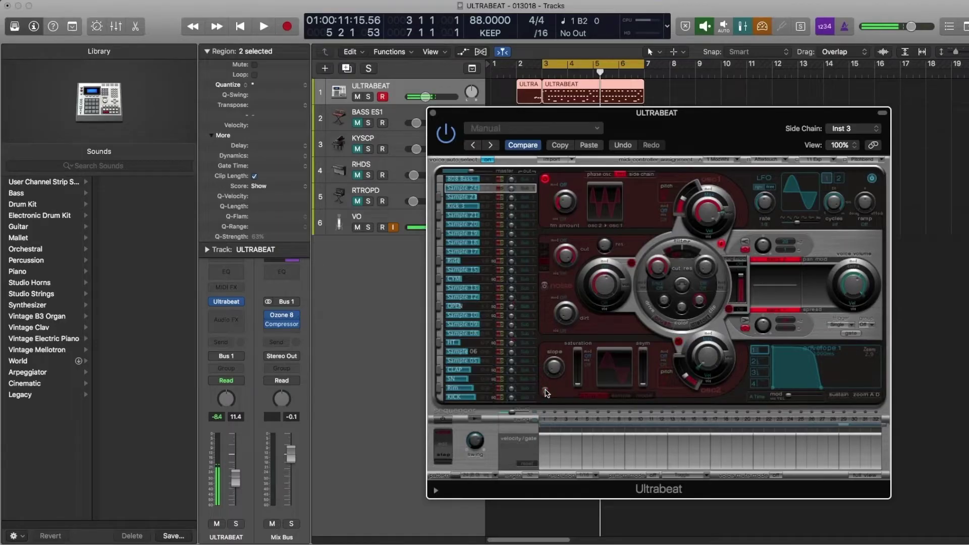
left_click(545, 393)
left_click(545, 178)
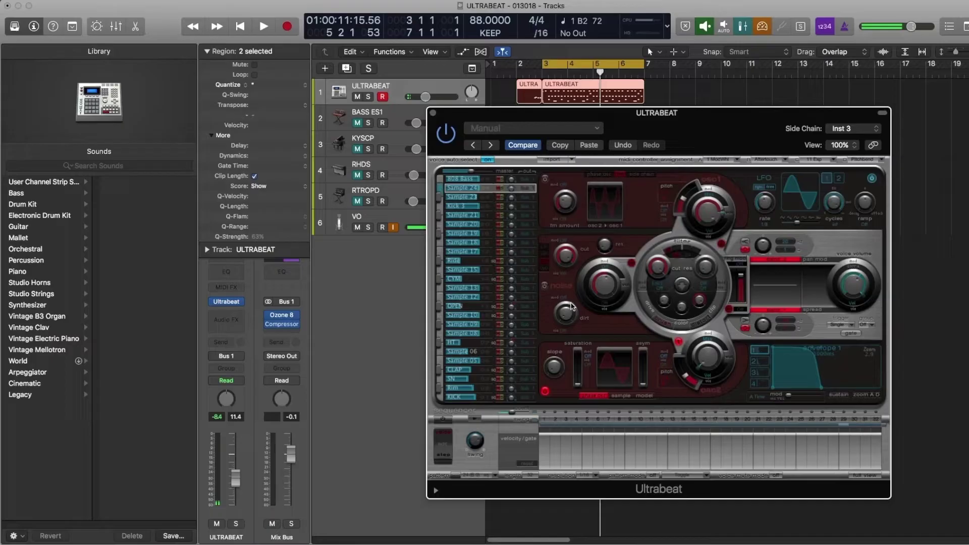
left_click(545, 178)
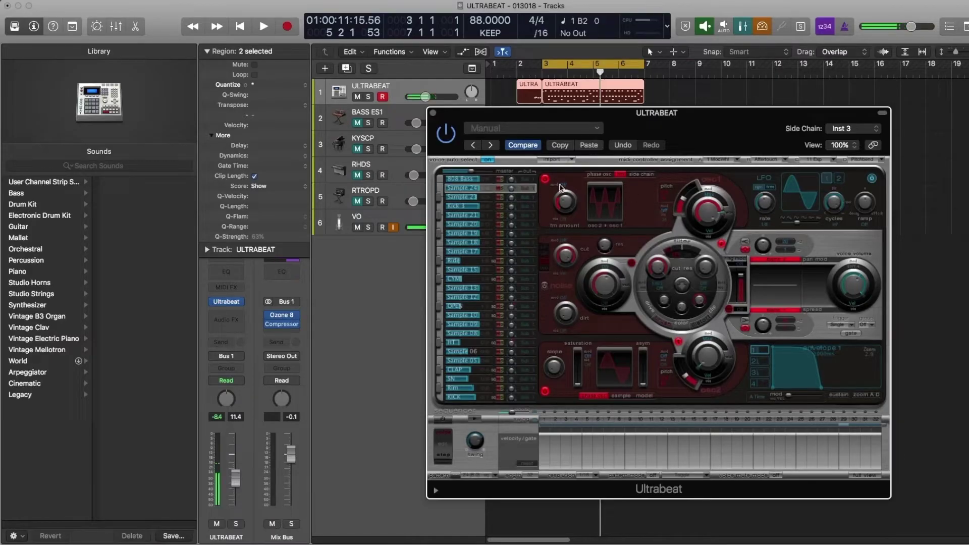
left_click_drag(569, 203, 565, 252)
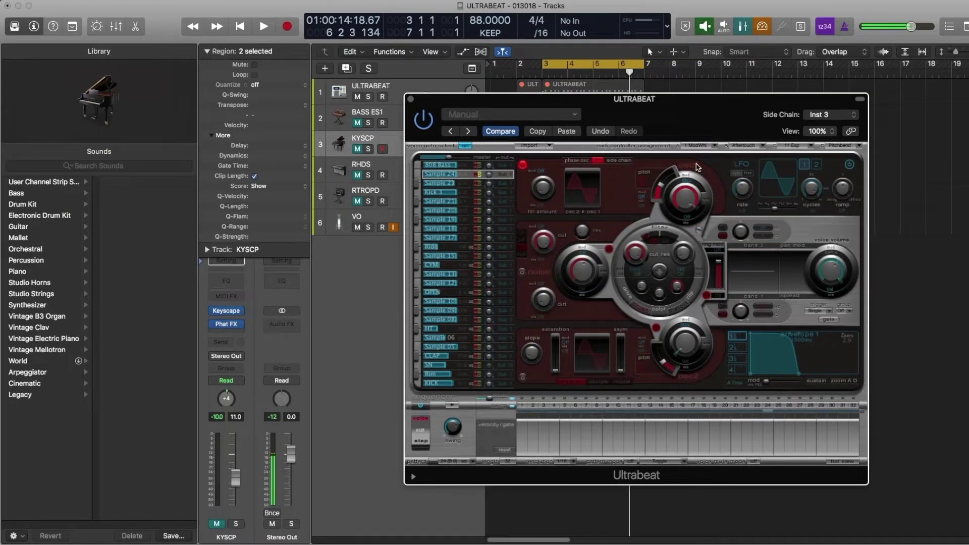
Step: Switch oscillator 1 to side chain mode, using KYSCP (Inst 3) as the side chain source
left_click(622, 160)
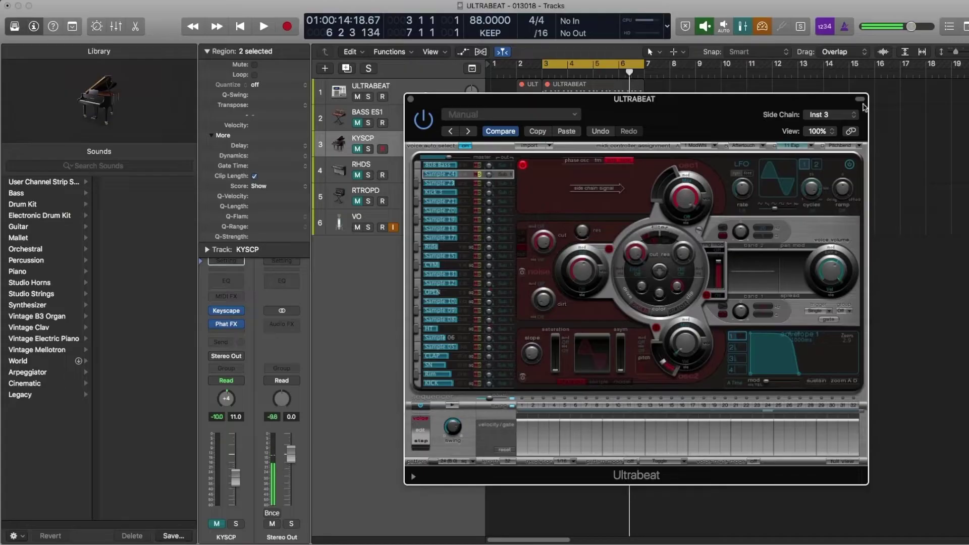
left_click(850, 115)
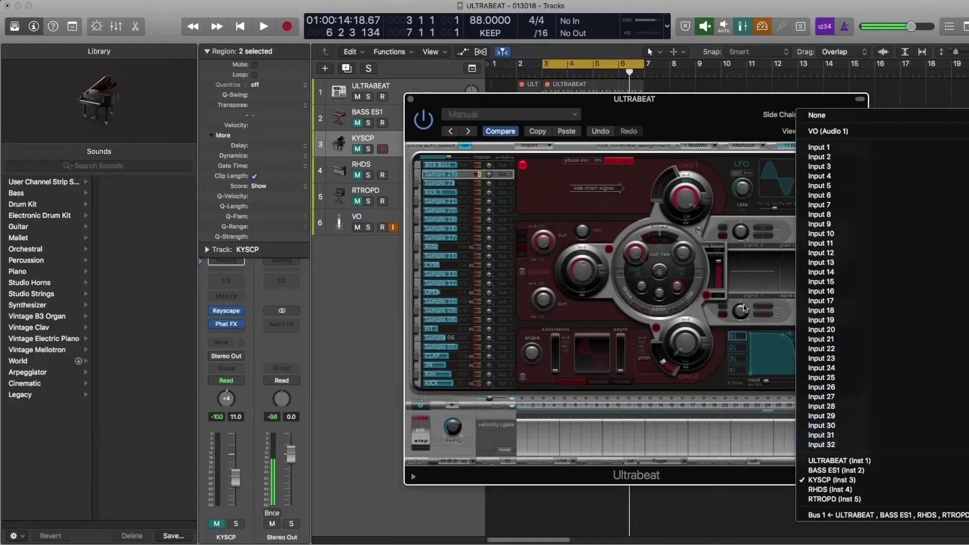
left_click(619, 174)
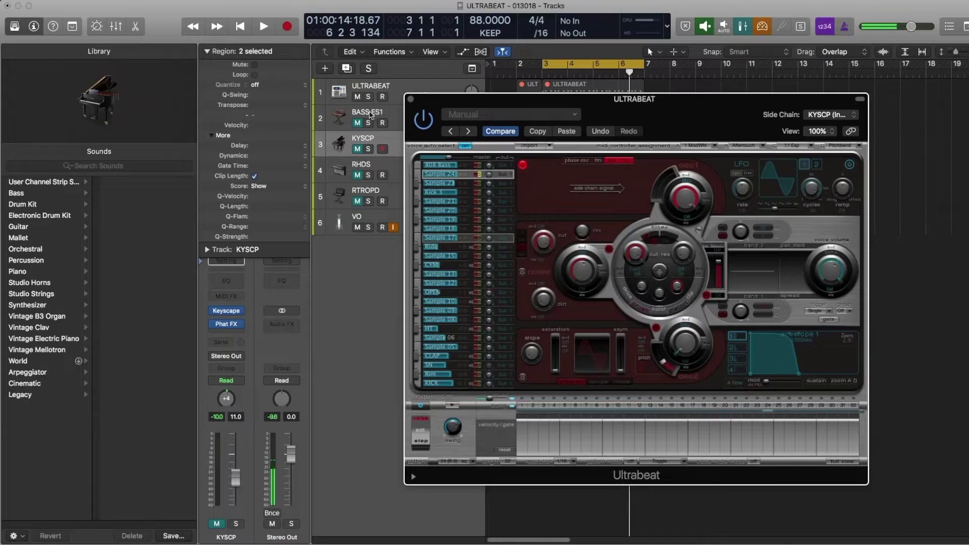
Step: Play the ULTRABEAT track and draw sequencer steps with varied velocity and gate length for Sample 24 across the 32-step grid
left_click(400, 84)
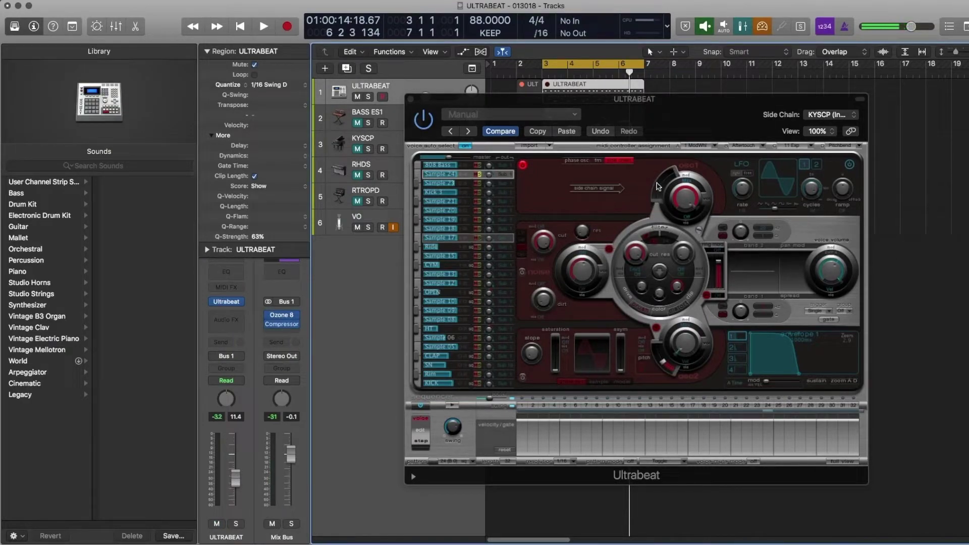
key("space")
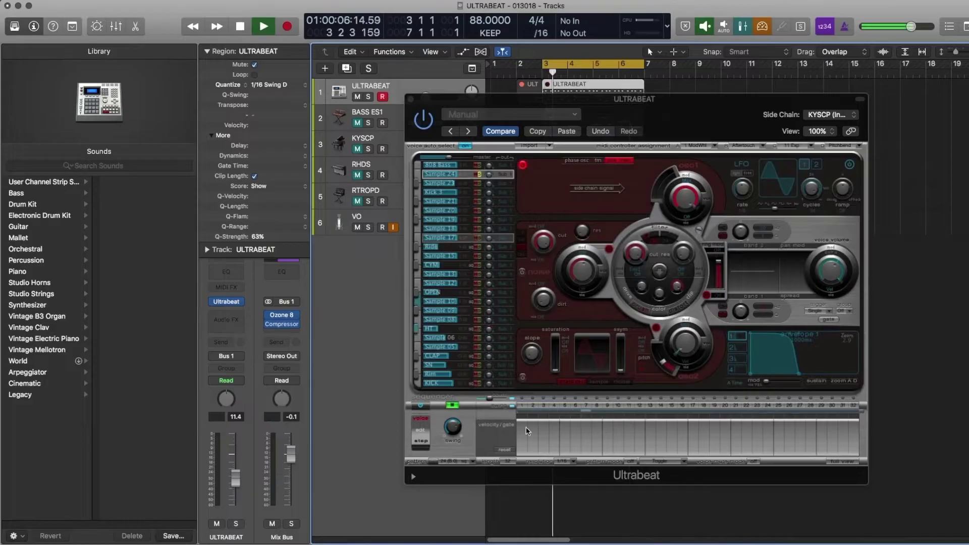
left_click(606, 429)
left_click_drag(671, 428, 694, 427)
left_click(755, 430)
left_click(799, 431)
left_click(831, 431)
left_click(561, 429)
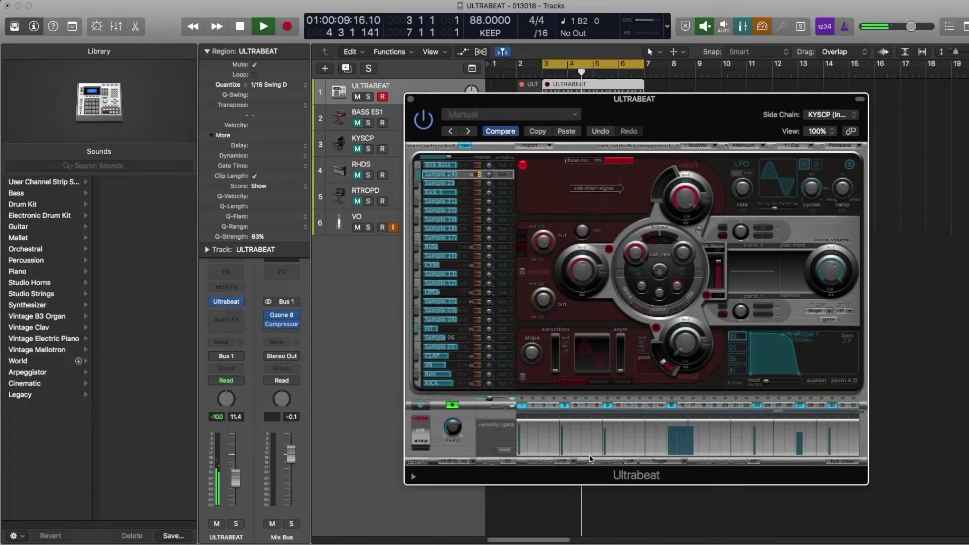
left_click_drag(573, 432, 585, 435)
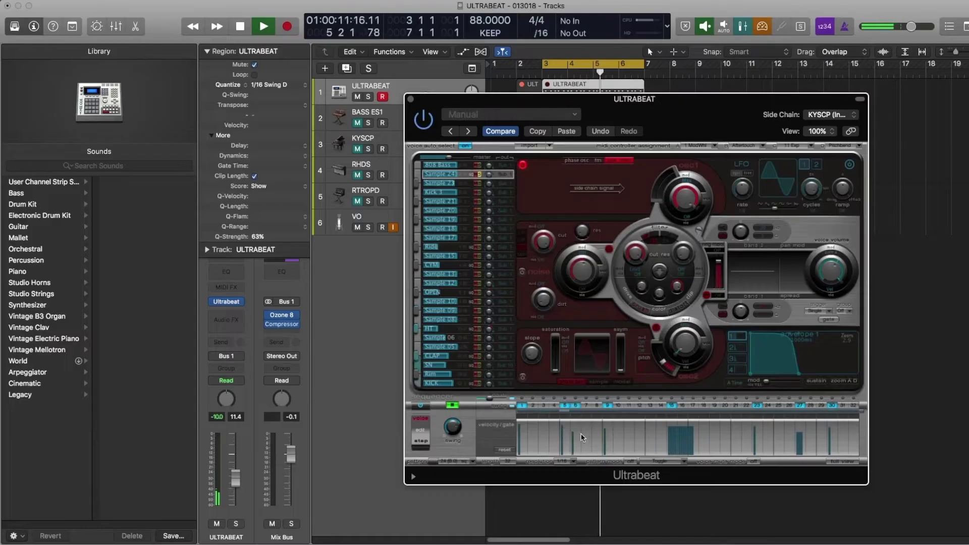
left_click_drag(705, 436, 759, 443)
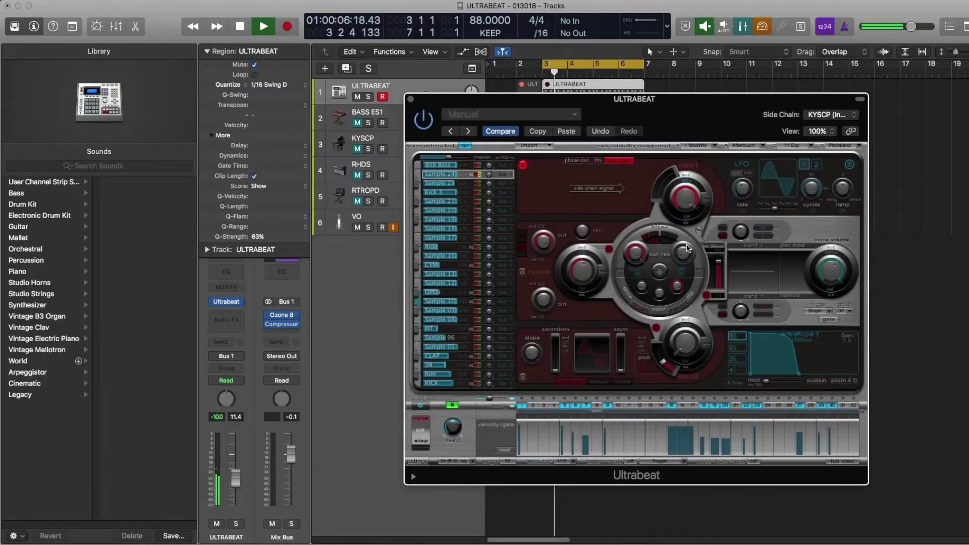
Step: Bend envelope 1's decay into a steep concave curve and stop playback
left_click_drag(783, 338, 792, 364)
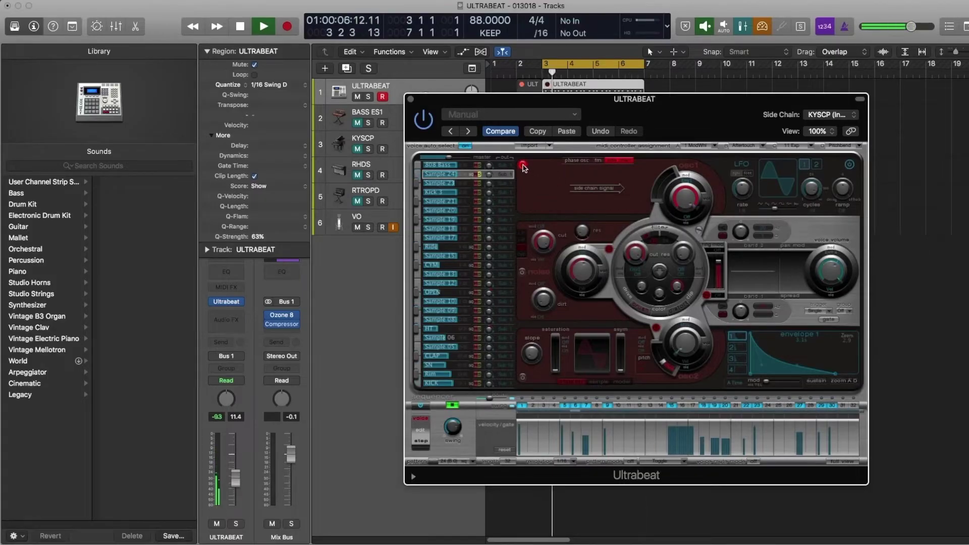
key("space")
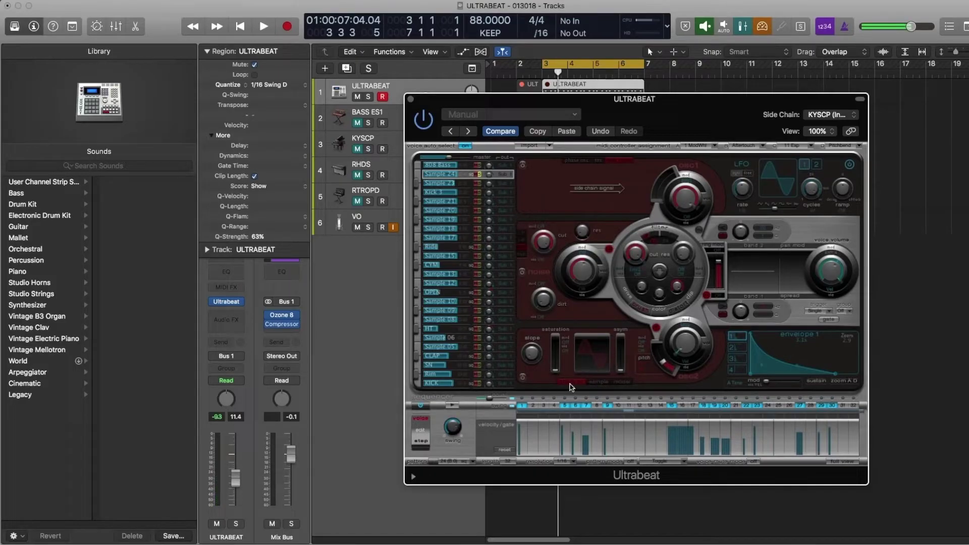
Step: Turn on oscillators 1 and 2 and set oscillator 1 to phase oscillator mode
left_click(524, 377)
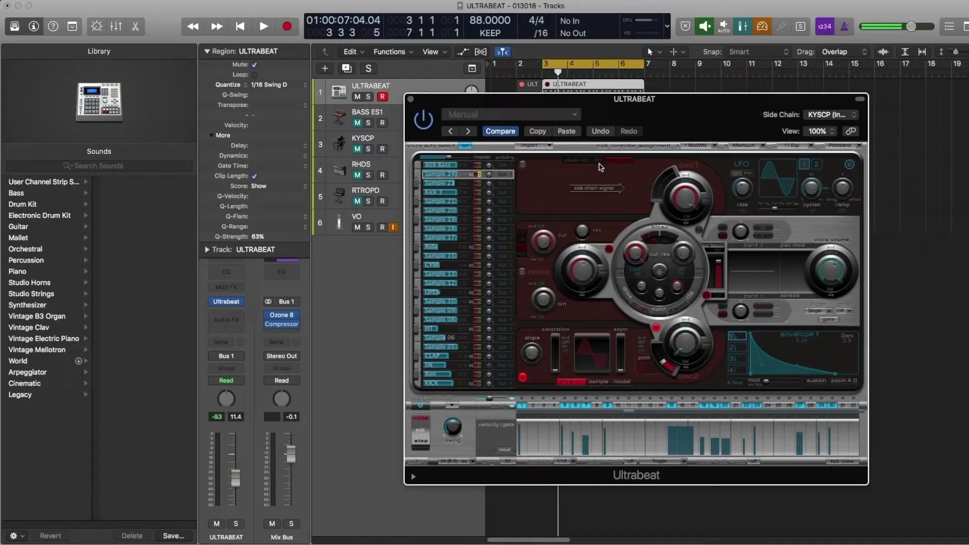
left_click(578, 163)
left_click(524, 165)
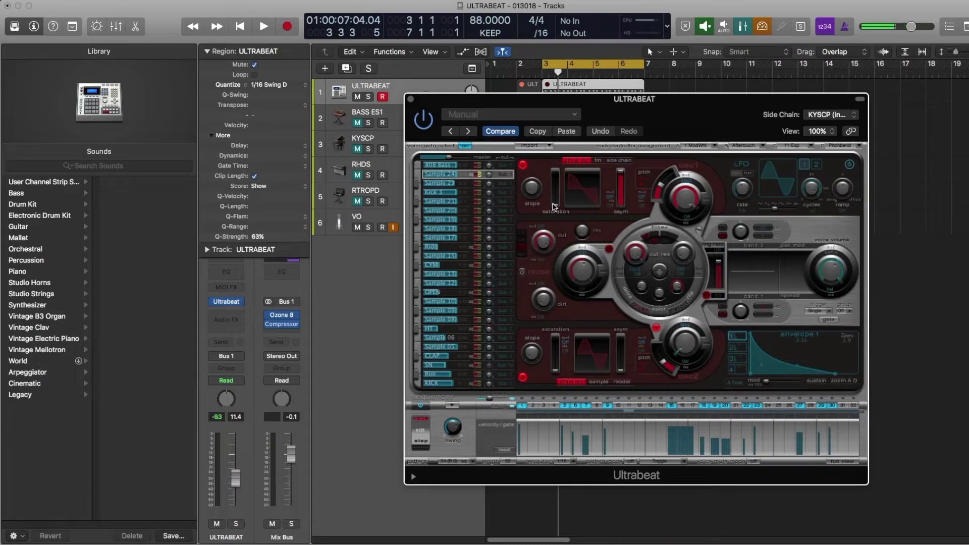
Step: Try different slope, asymmetry and saturation settings on oscillator 2
left_click_drag(535, 354, 542, 241)
left_click_drag(620, 371, 627, 423)
left_click_drag(555, 369, 574, 316)
left_click_drag(621, 371, 633, 476)
left_click_drag(556, 340, 564, 396)
left_click(566, 342)
left_click(579, 324)
Step: Set oscillator 1's asymmetry modulation source to Env1, after trying Max, and choose Vel as its via source
left_click(610, 197)
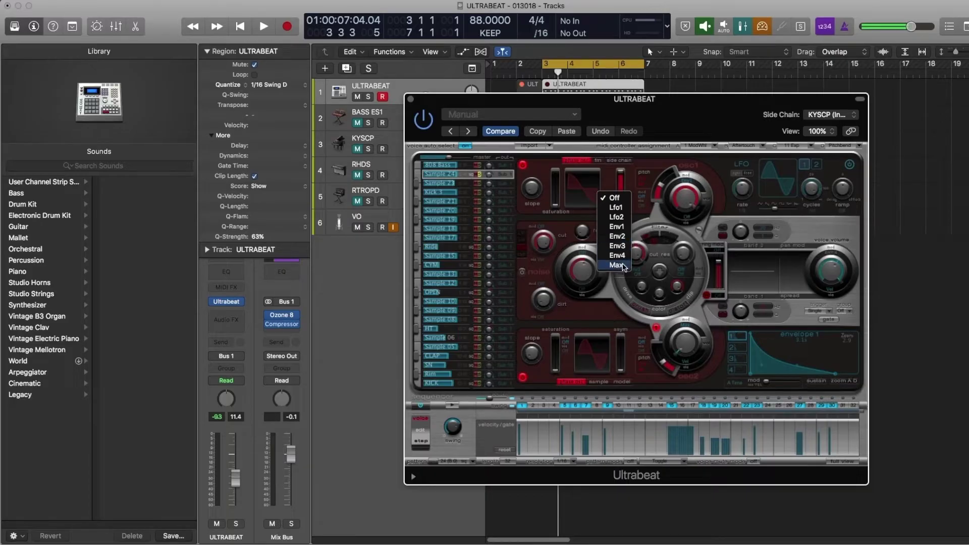
left_click(624, 267)
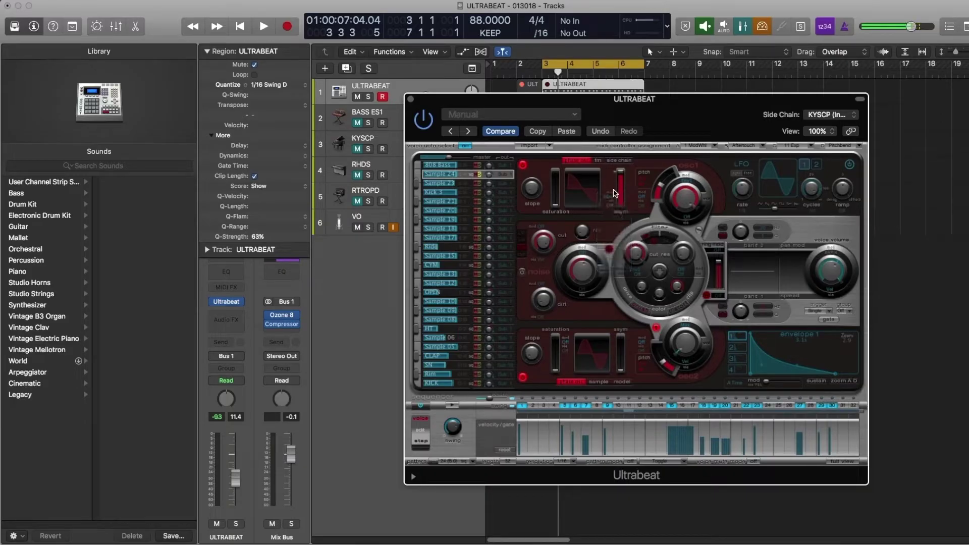
left_click(615, 206)
left_click(613, 209)
left_click(612, 208)
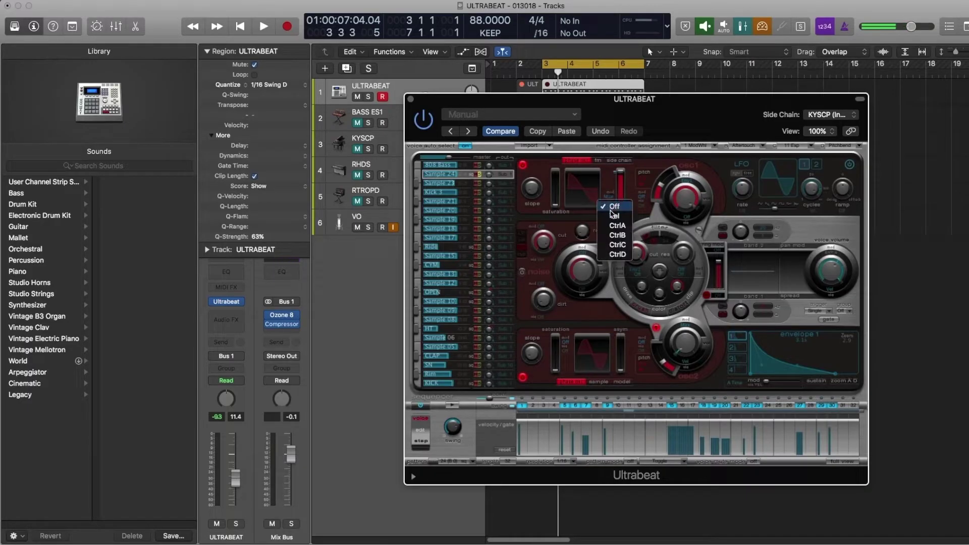
left_click(614, 218)
left_click(615, 198)
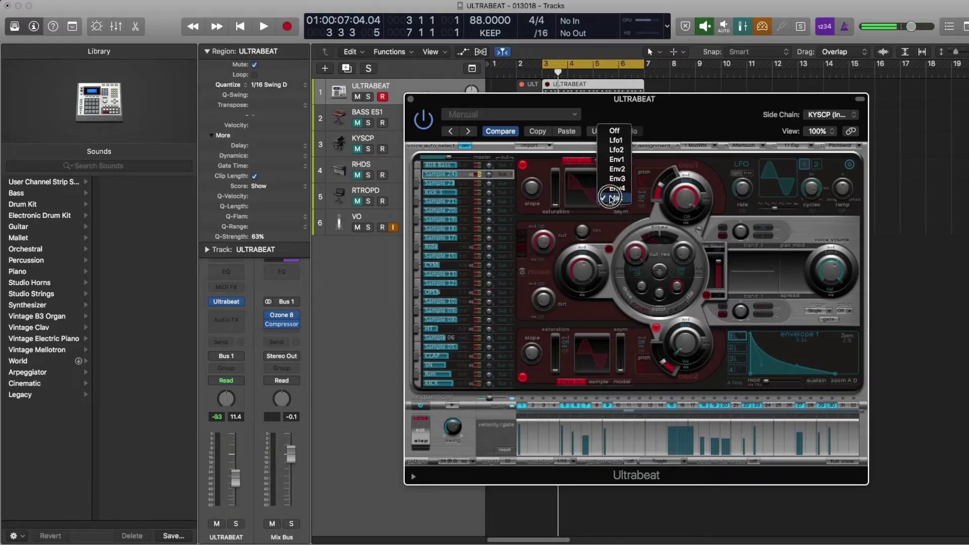
left_click(618, 158)
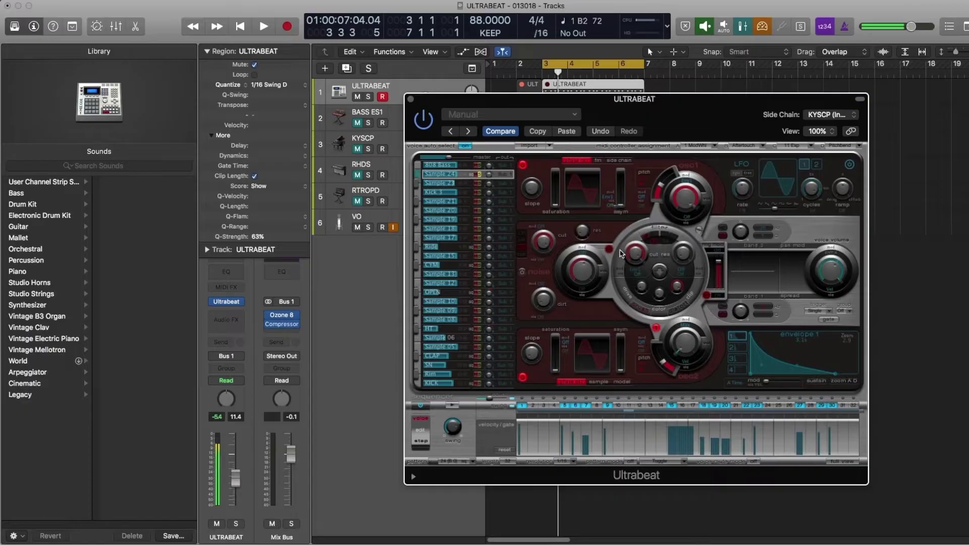
Step: Turn off oscillator 2 and reshape envelope 1's decay into a convex curve
left_click(523, 376)
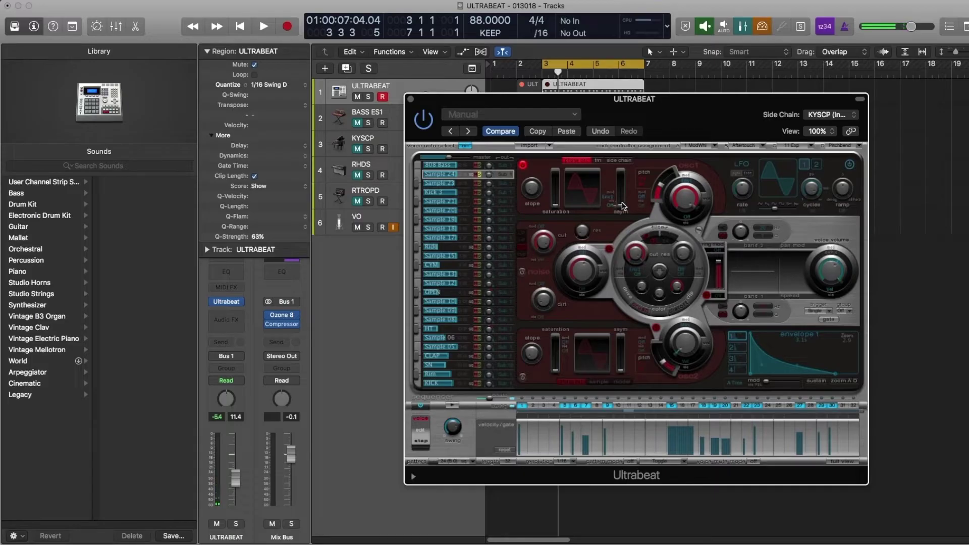
left_click_drag(763, 367, 834, 298)
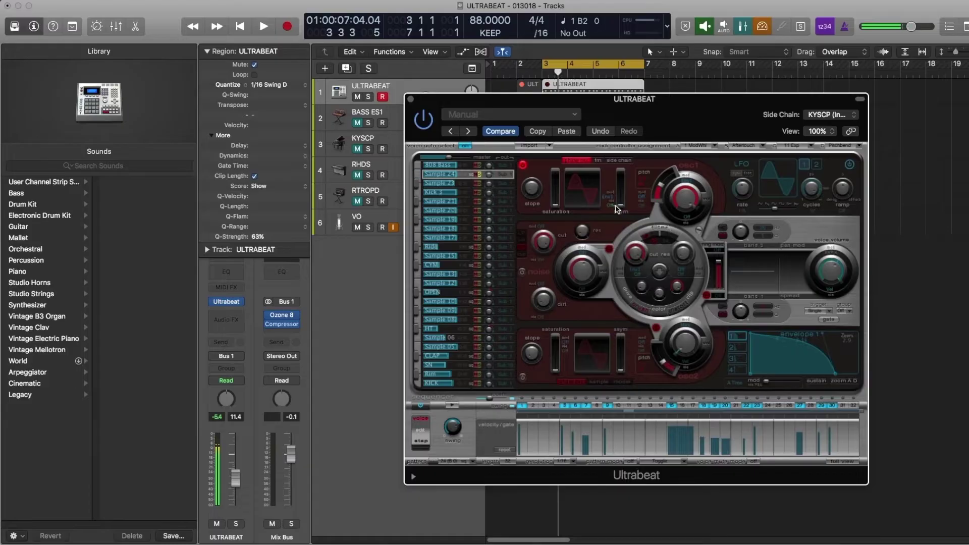
left_click(818, 311)
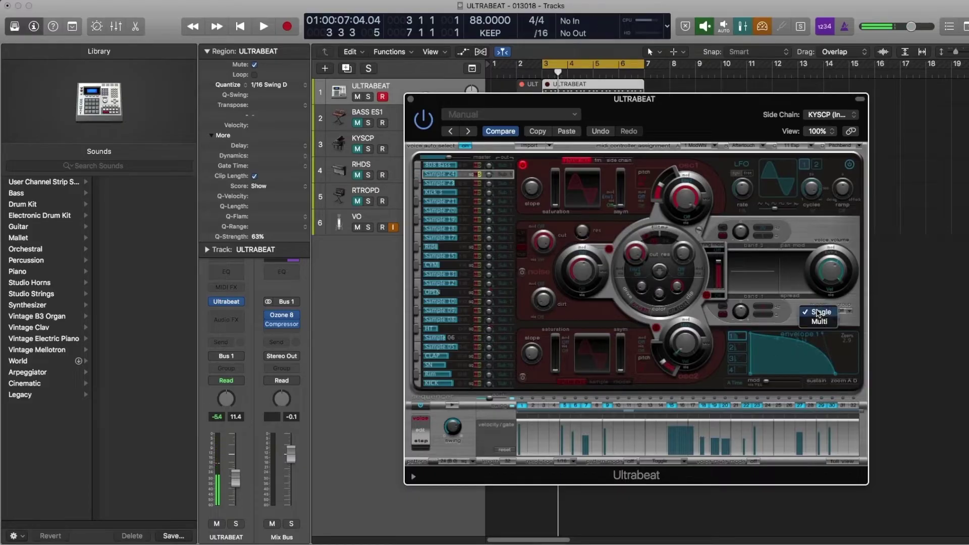
left_click(830, 311)
left_click(819, 312)
left_click(819, 295)
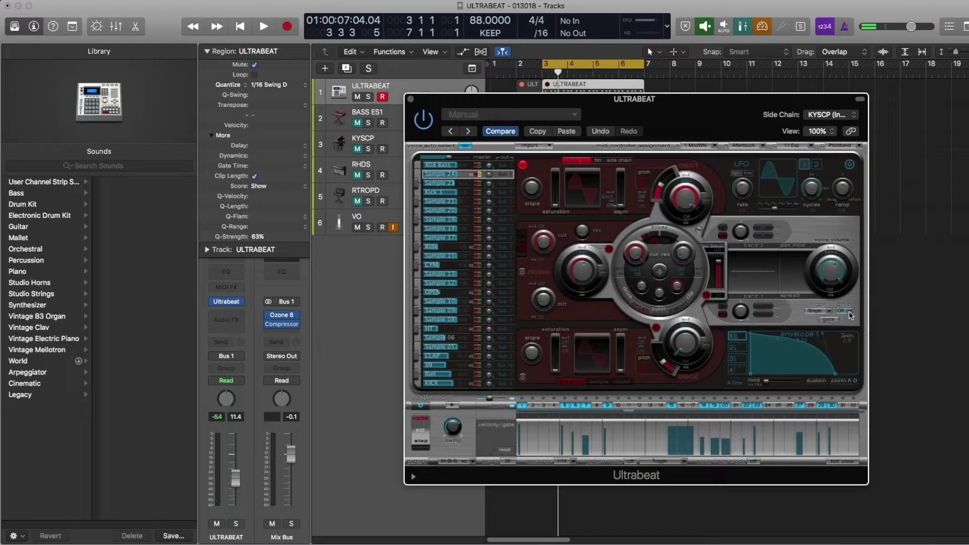
Step: Enable sustain on envelope 1, lengthen its decay slightly and flatten the decay curve
left_click(816, 381)
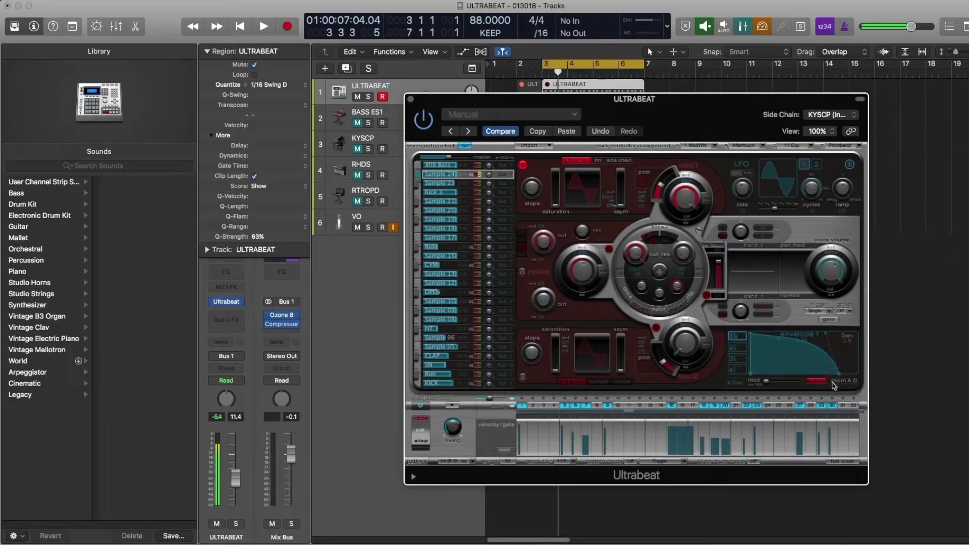
left_click_drag(839, 374, 847, 374)
left_click_drag(832, 334, 806, 373)
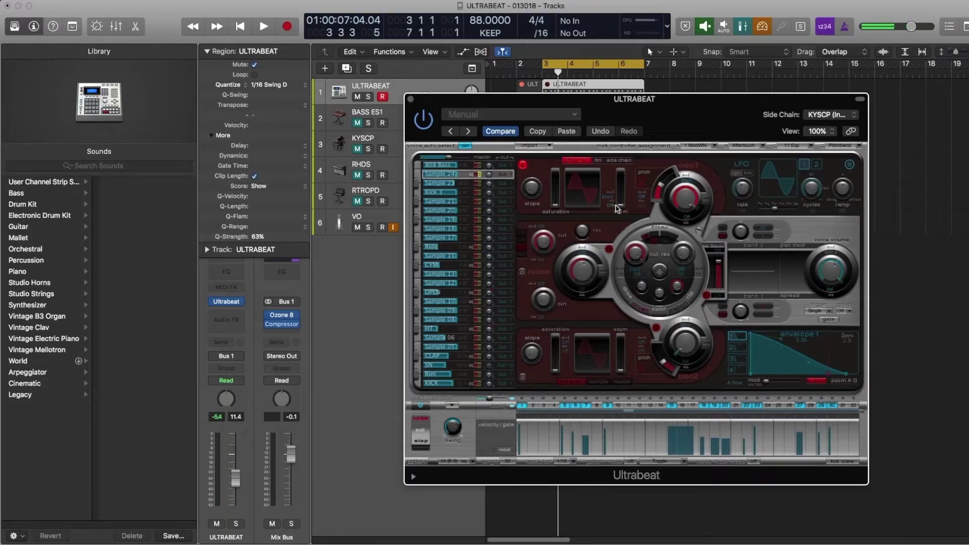
Step: Raise the Env1 modulation of oscillator 1's asymmetry and shorten envelope 1's decay to about 1000 ms
left_click_drag(616, 209, 616, 174)
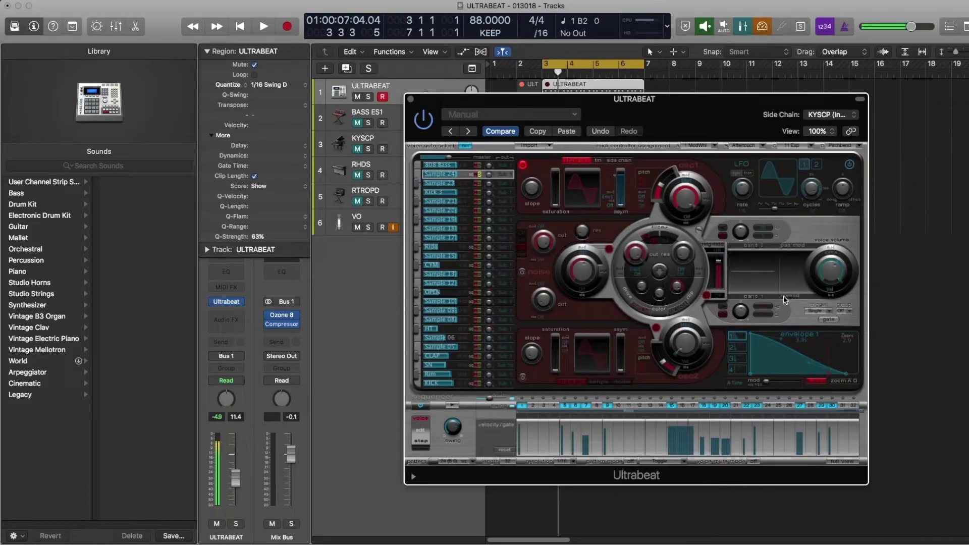
left_click_drag(845, 376, 803, 376)
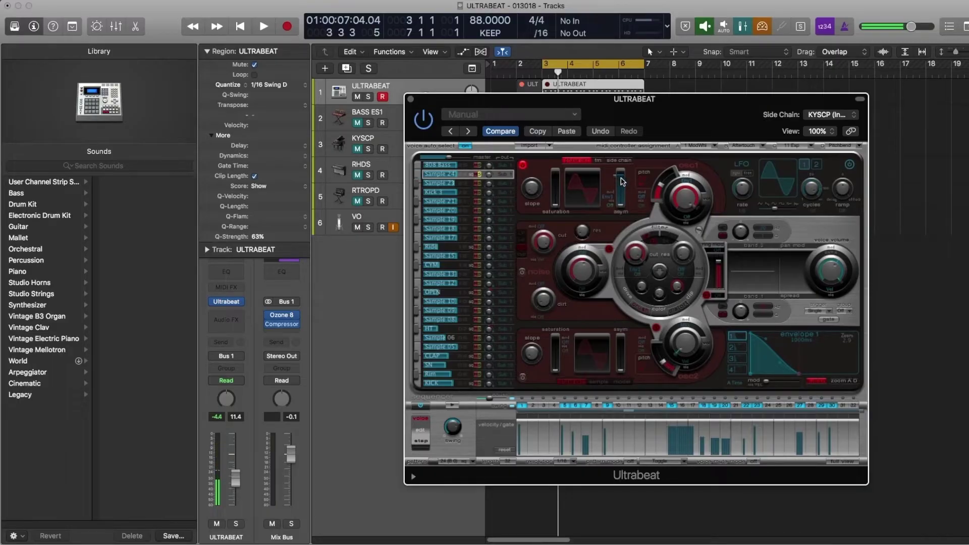
Step: Lower oscillator 1's asymmetry modulation to its minimum and set the oscillator's pitch modulation source to Lfo1
left_click_drag(622, 181, 622, 218)
mouse_move(556, 204)
left_mouse_down()
mouse_move(556, 179)
mouse_move(556, 201)
left_mouse_up()
left_click(650, 198)
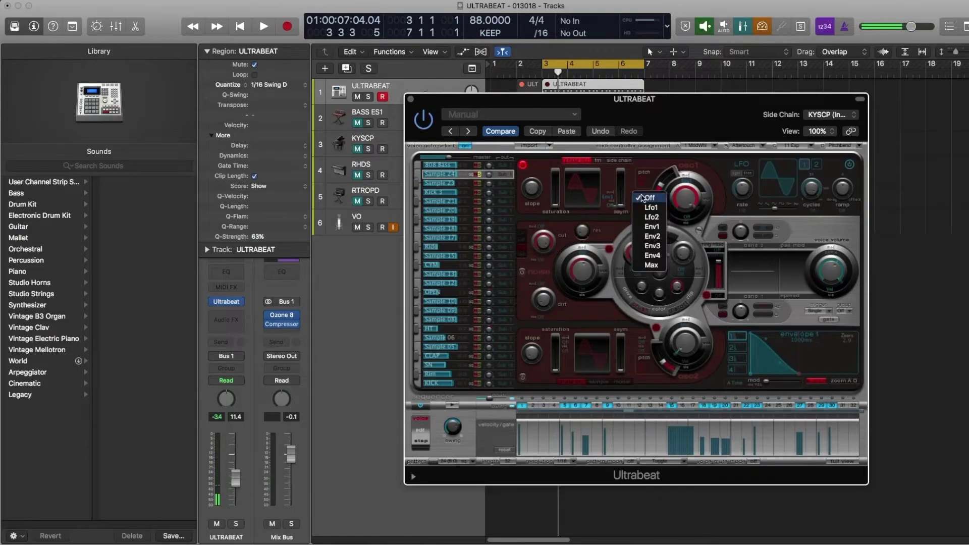
left_click(658, 208)
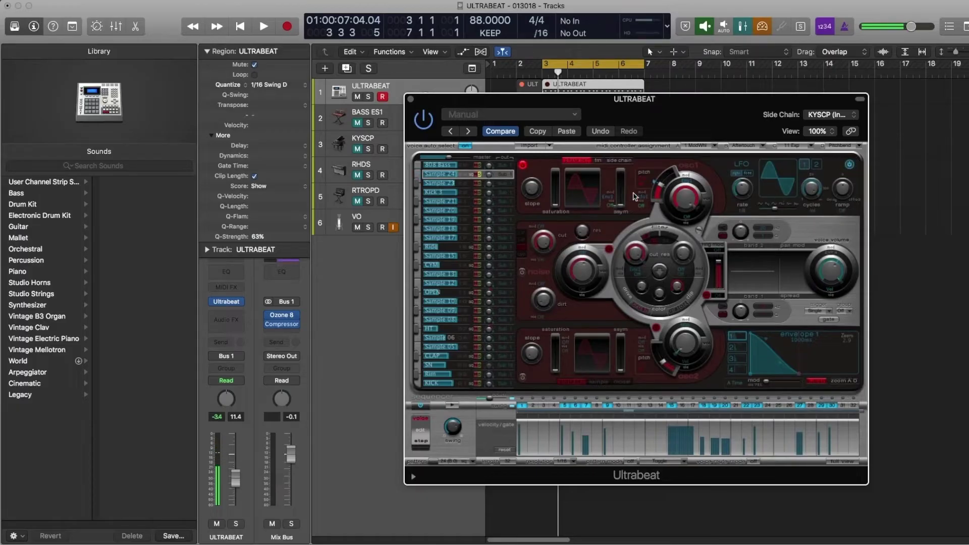
Step: Try out different modulation sources and a raised amount on oscillator 1's asymmetry, and lower the asymmetry back to its minimum
left_click(612, 204)
left_click(613, 215)
left_click(616, 204)
left_click(620, 210)
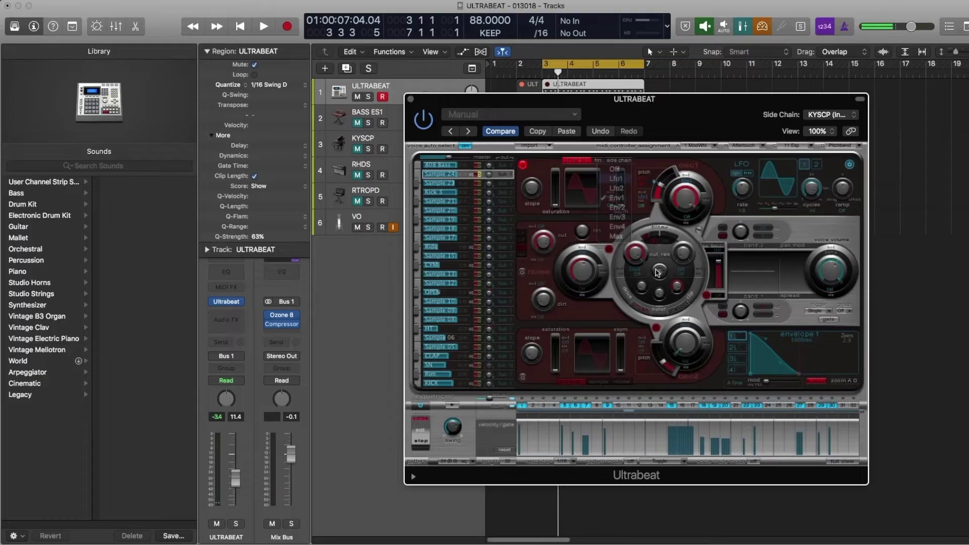
left_click_drag(621, 211, 618, 183)
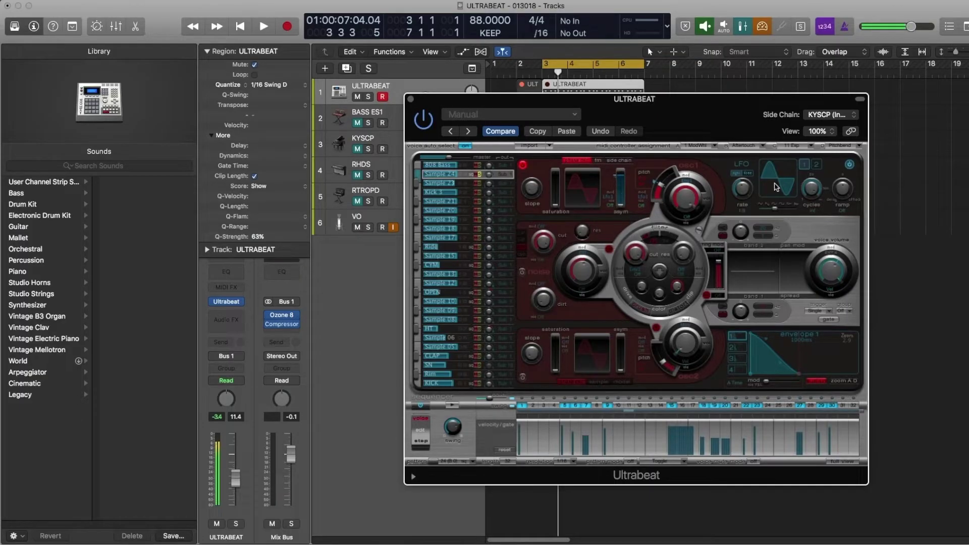
left_click(618, 216)
left_click(615, 178)
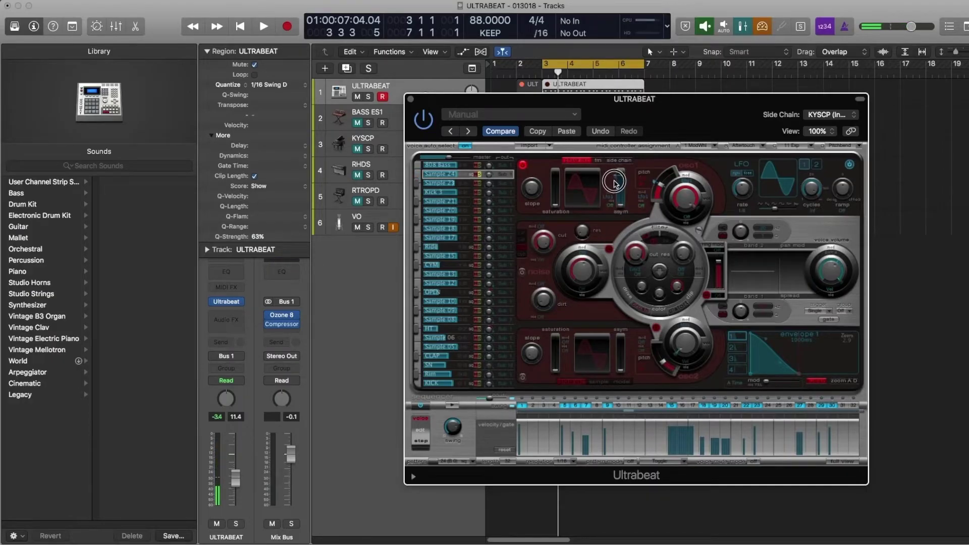
left_click_drag(617, 180, 616, 214)
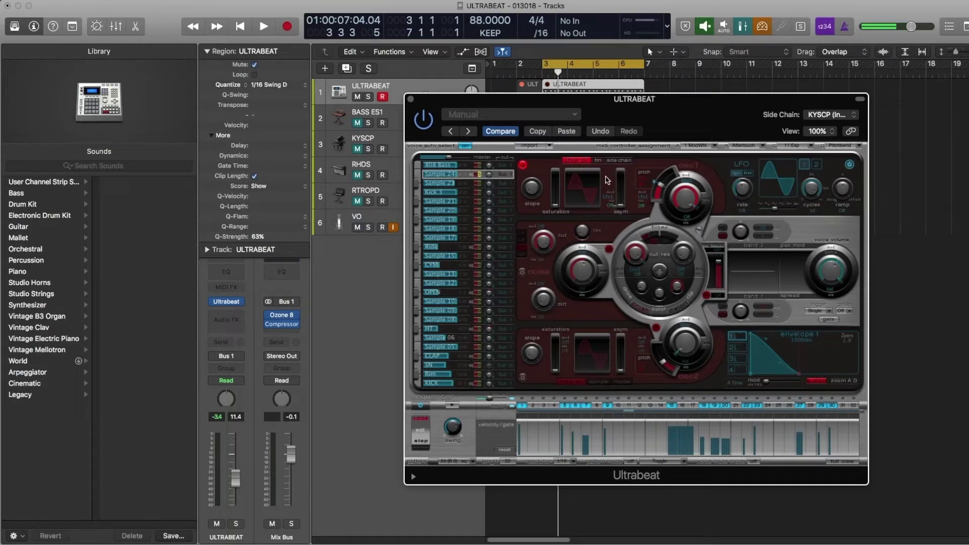
Step: Switch oscillator 1 to side chain mode and back to phase osc
left_click(612, 162)
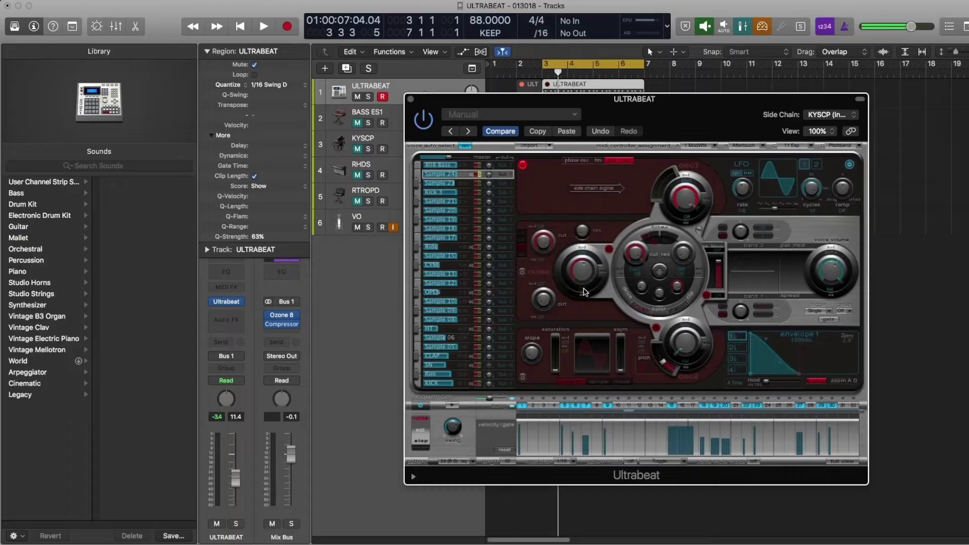
left_click(587, 161)
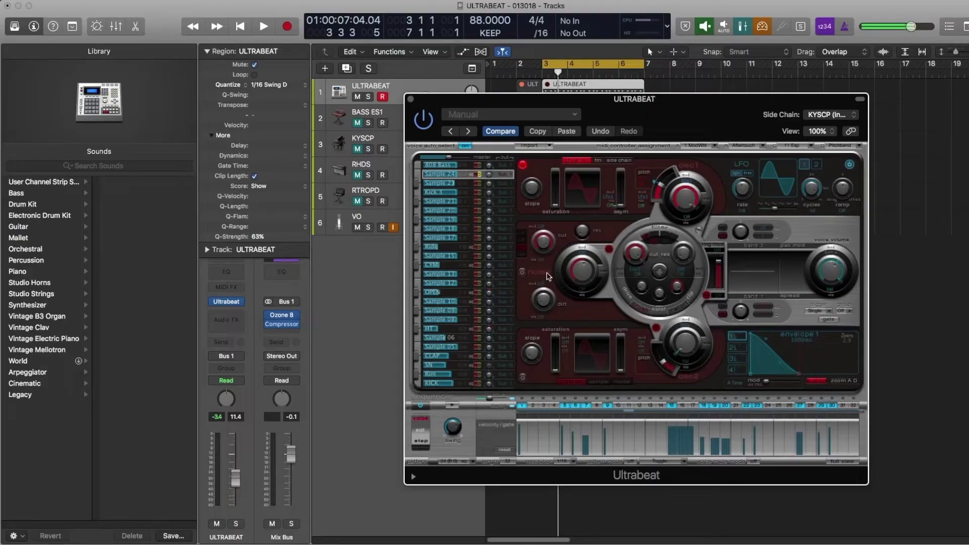
Step: Turn on oscillator 2 in place of oscillator 1, and raise its saturation and volume
left_click(522, 377)
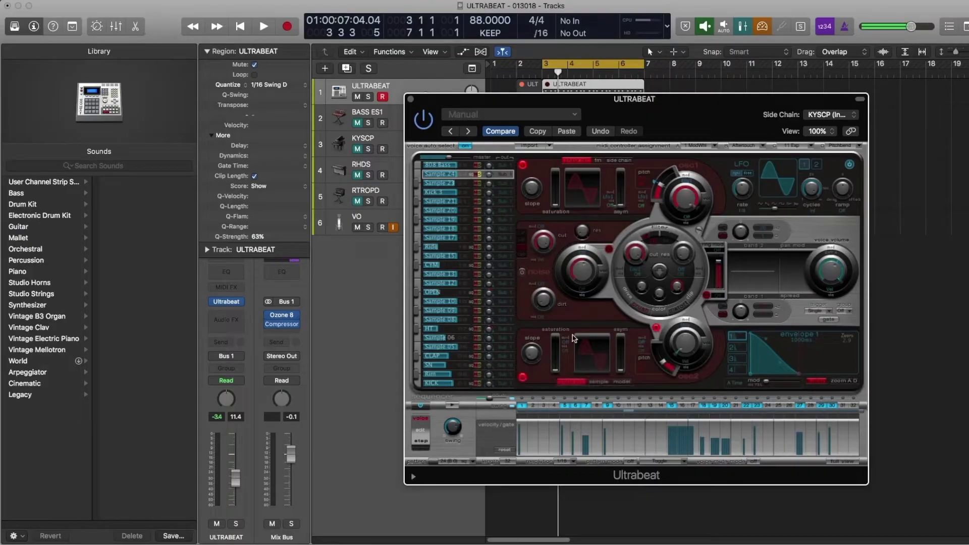
left_click(523, 165)
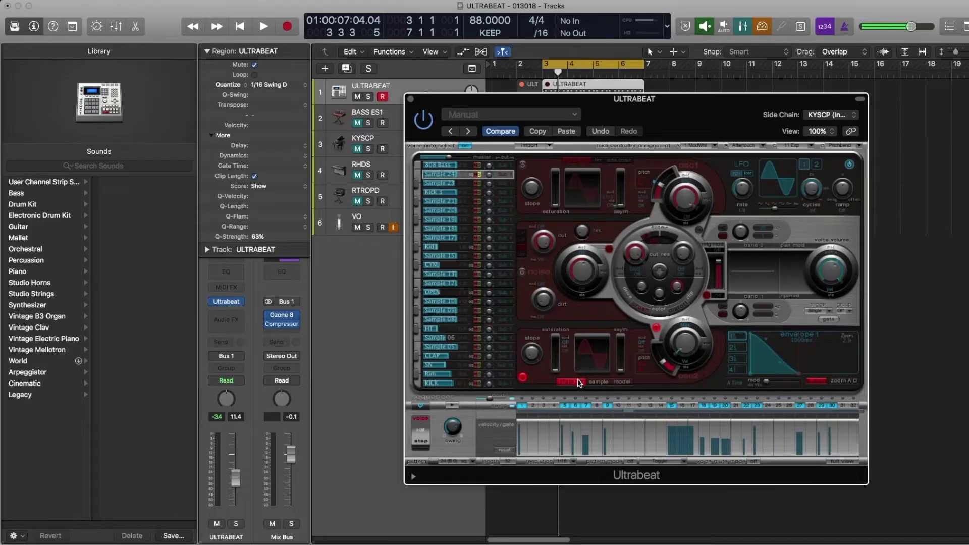
left_click_drag(557, 369, 565, 345)
left_click(573, 347)
left_click(567, 341)
mouse_move(556, 346)
left_mouse_down()
mouse_move(563, 390)
mouse_move(550, 344)
left_mouse_up()
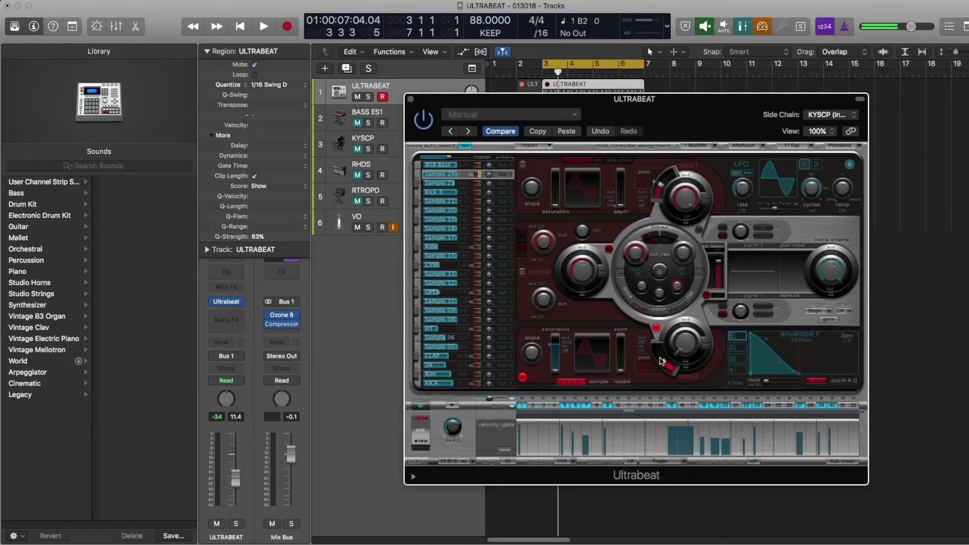
left_click_drag(680, 350, 712, 335)
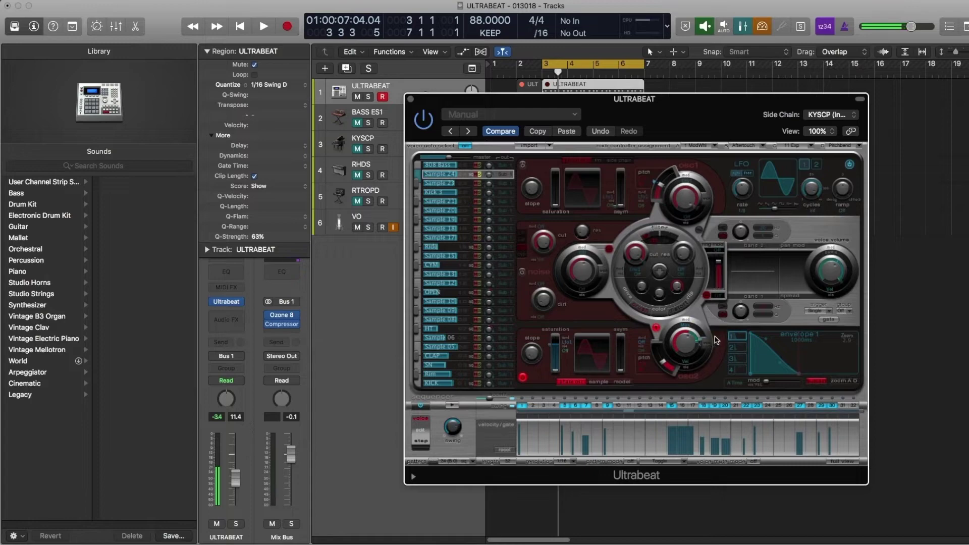
Step: Try out a modulation range on oscillator 2's saturation and pull it down again
left_click(549, 339)
left_click_drag(549, 339, 557, 359)
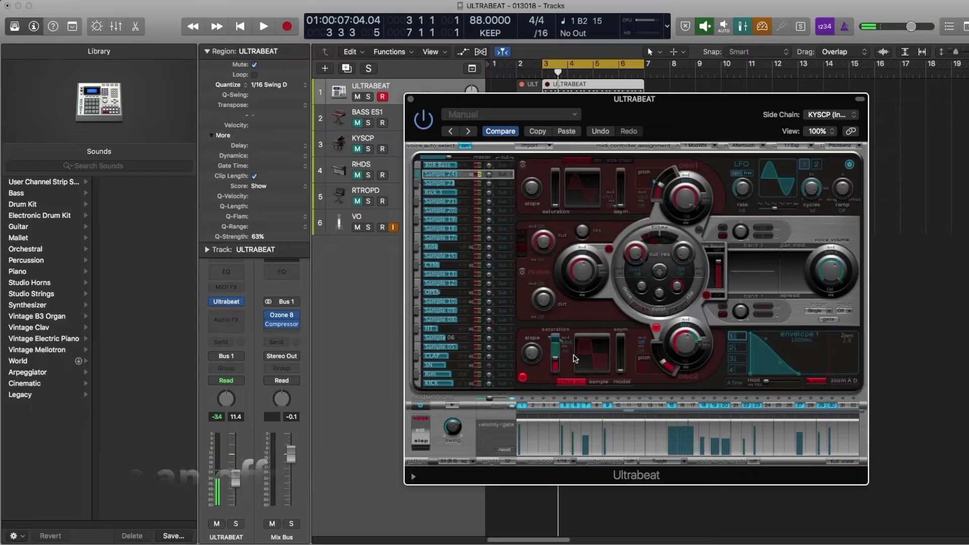
left_click_drag(555, 348, 555, 366)
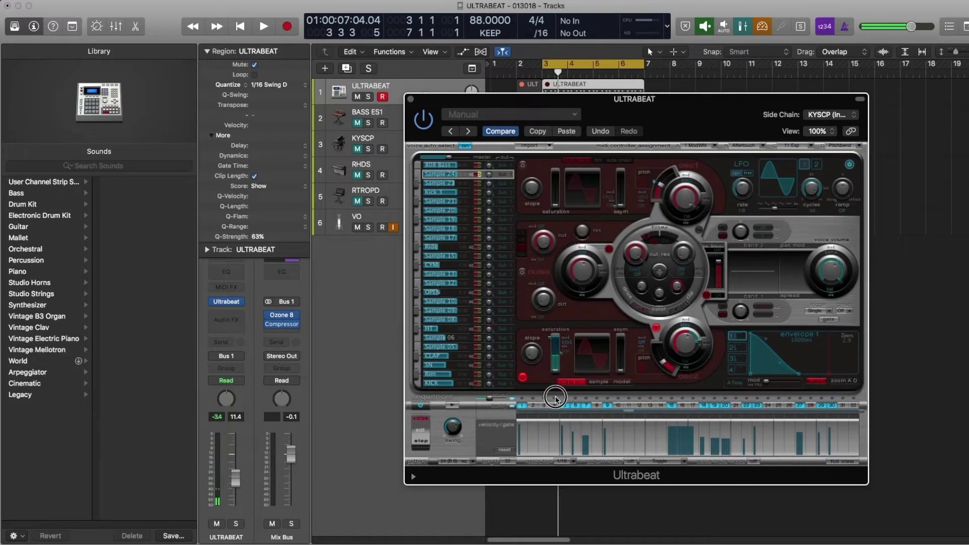
Step: Switch oscillator 2 to sample mode and load GB_TastySP12_User_BD4.aif from the Boutique SP12 folder
left_click(598, 382)
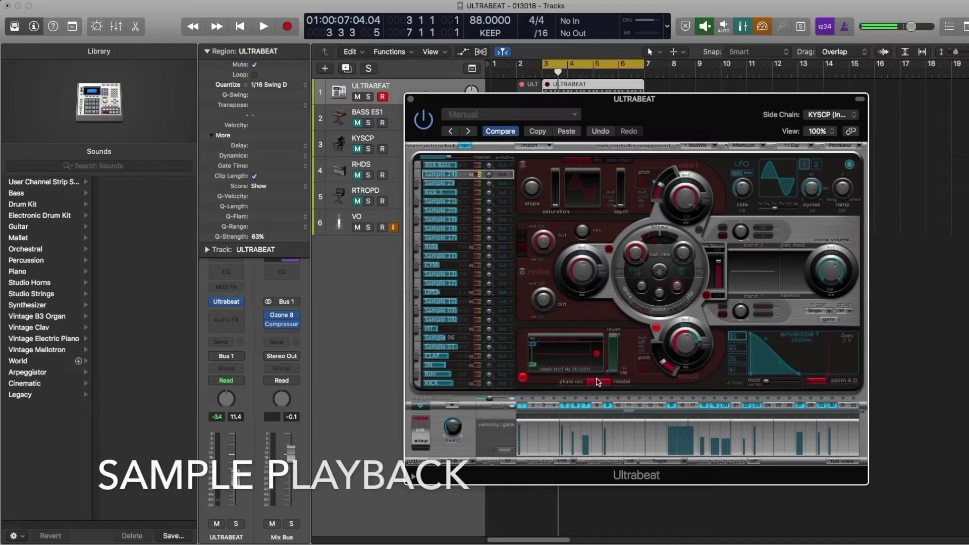
left_click(552, 339)
left_click(554, 351)
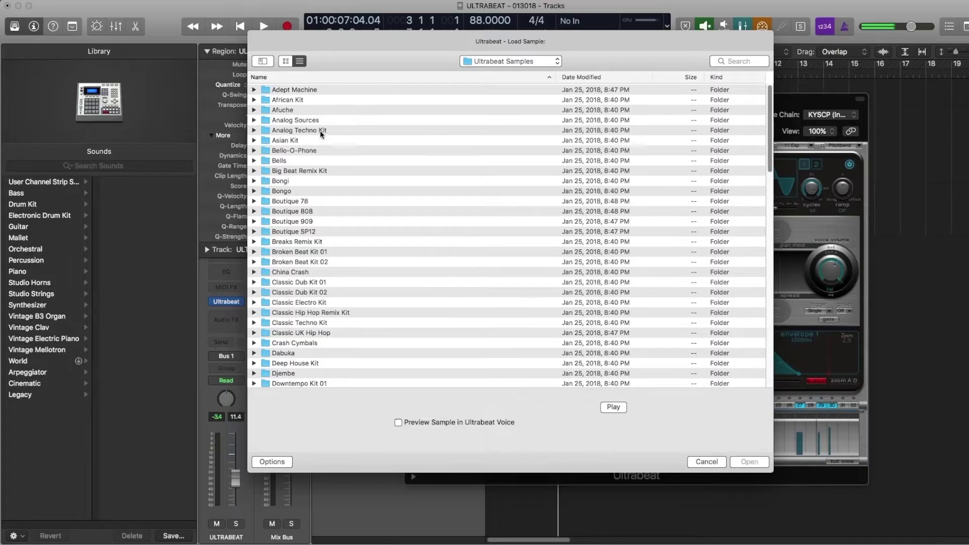
double_click(317, 231)
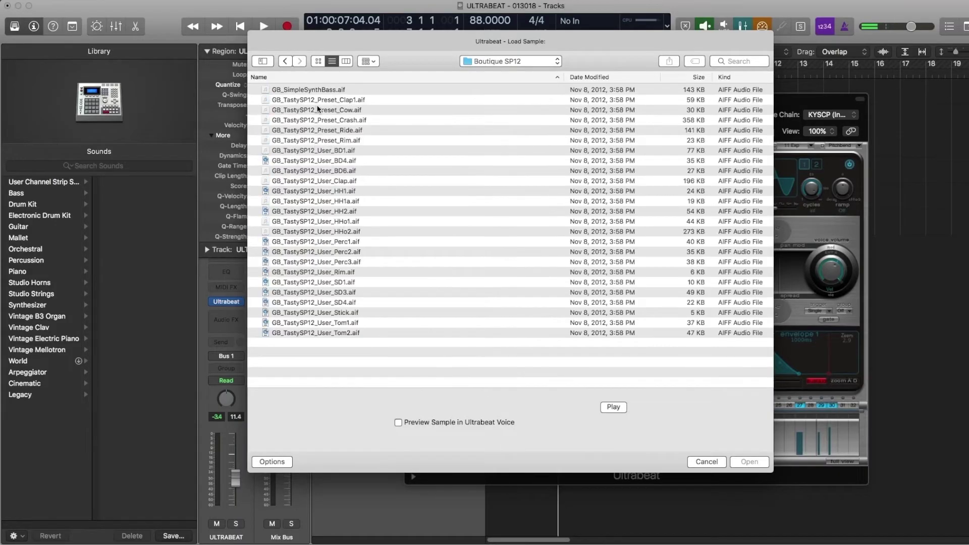
double_click(337, 163)
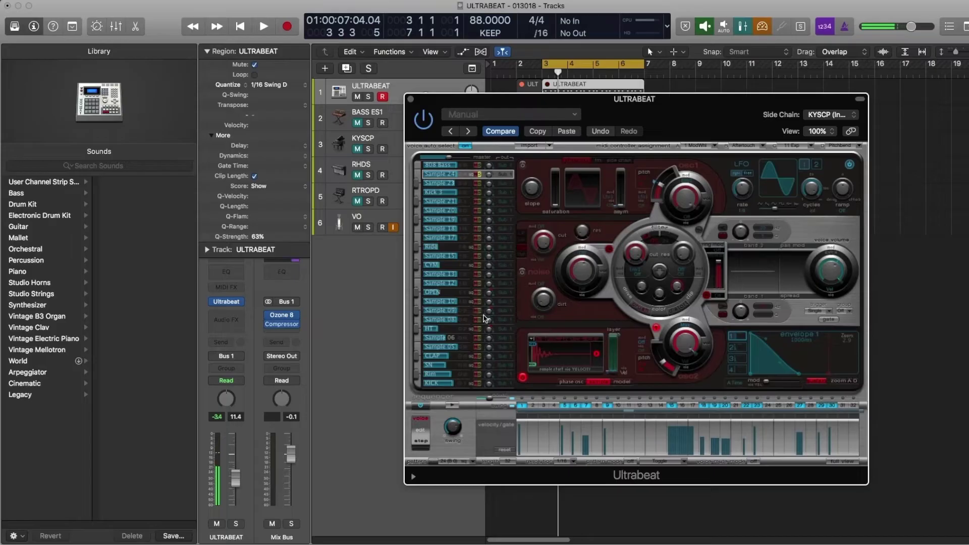
Step: Reverse the sample's playback direction and shift its velocity-controlled start points within the waveform
left_click(596, 355)
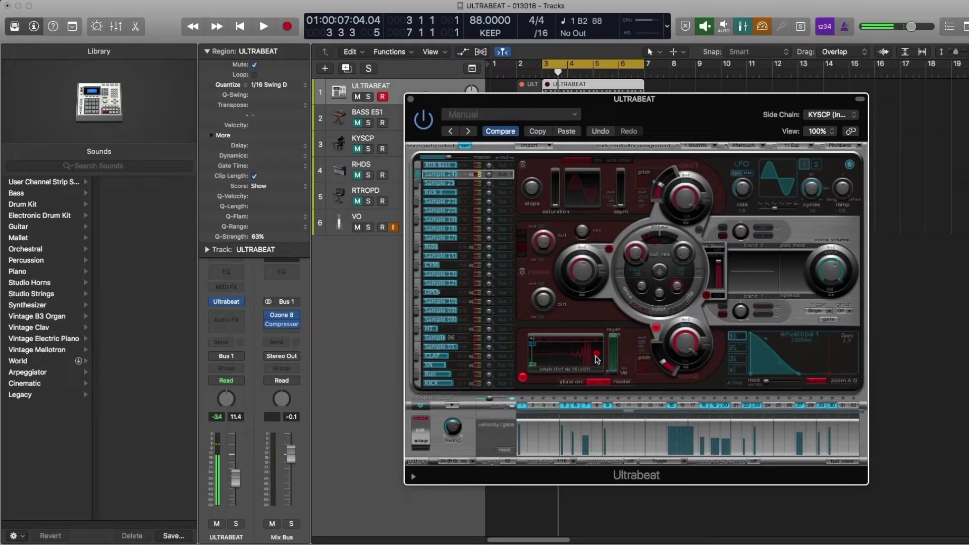
left_click_drag(534, 344, 582, 345)
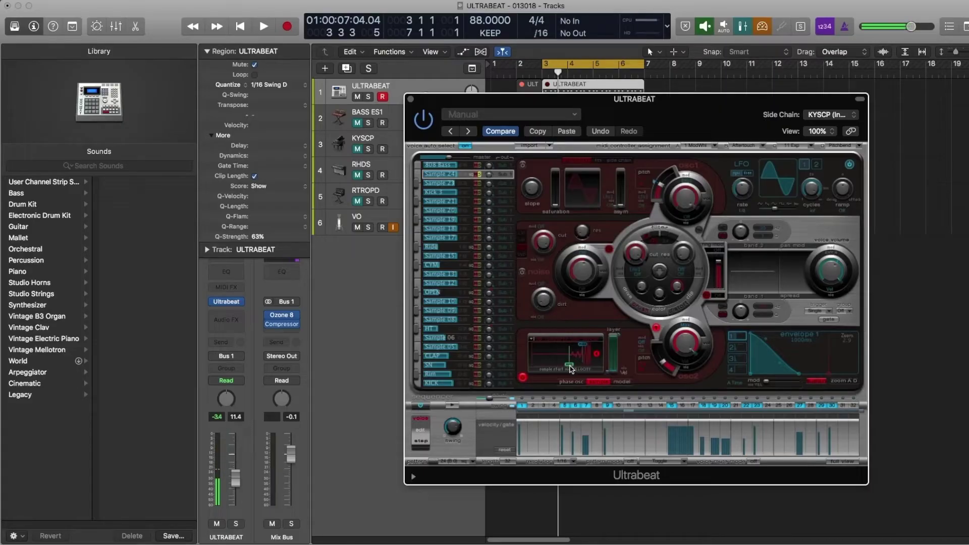
left_click(571, 346)
left_click_drag(572, 364, 588, 363)
left_click_drag(569, 353, 545, 353)
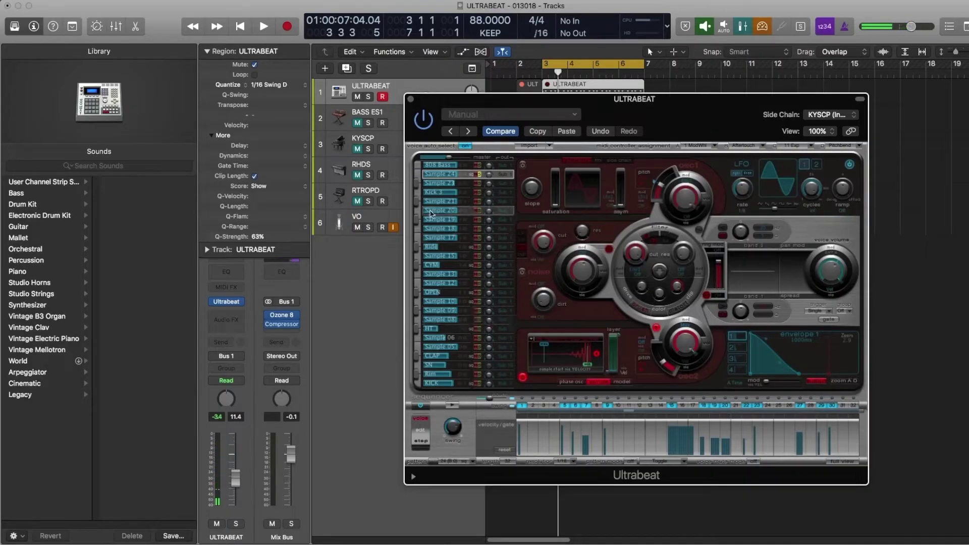
Step: Audition the Sample 24 voice, and restore forward playback with the start points at the beginning of the waveform
left_click(419, 175)
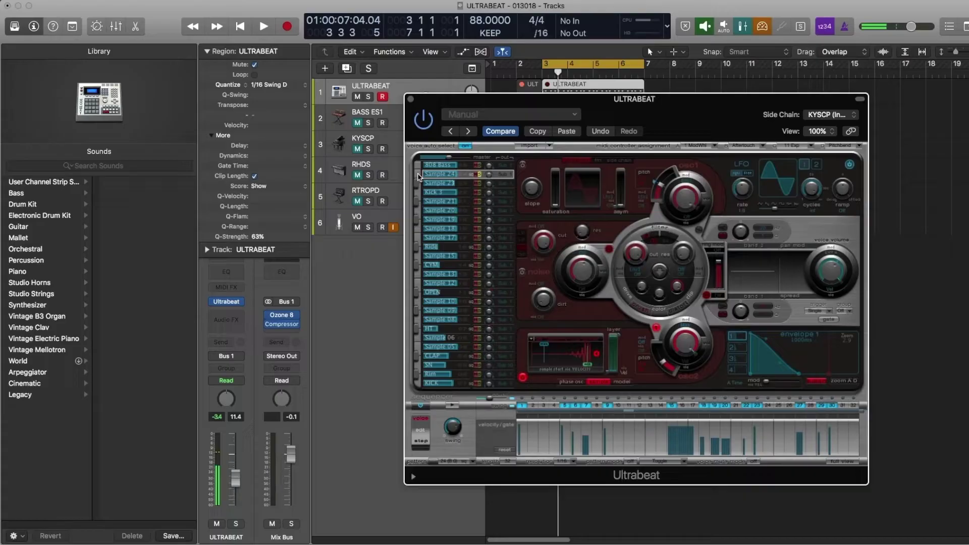
left_click(418, 176)
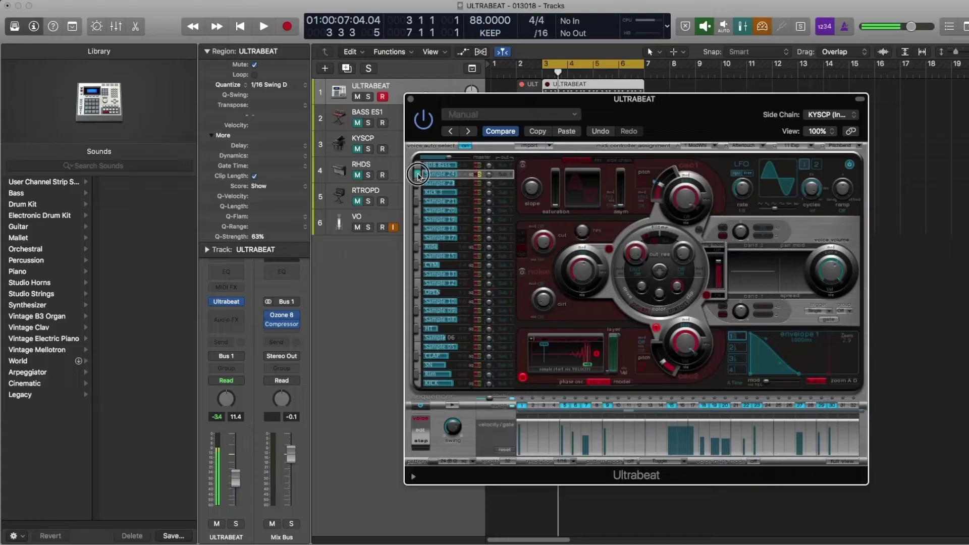
left_click(596, 354)
mouse_move(587, 363)
left_mouse_down()
mouse_move(548, 366)
mouse_move(524, 349)
left_mouse_up()
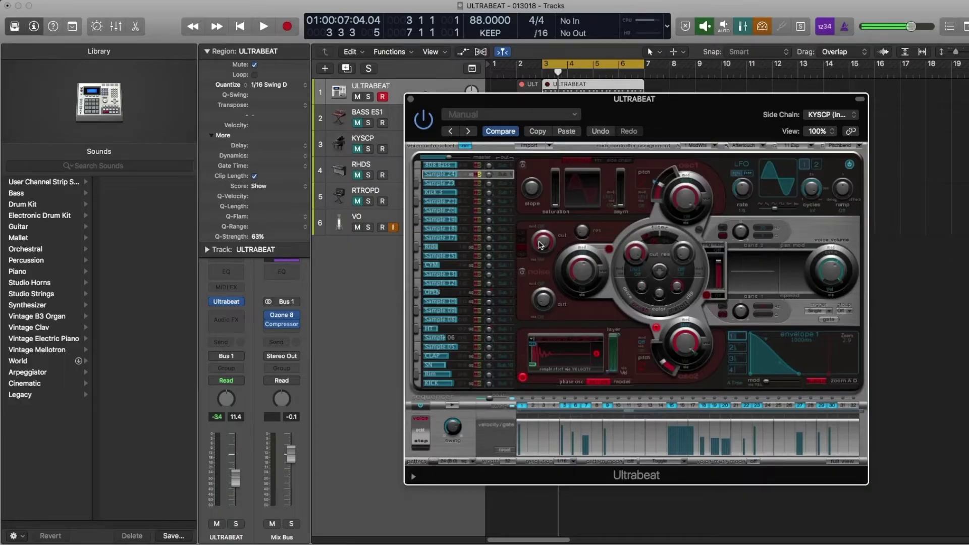
Step: Turn on the noise generator and turn off oscillator 2
left_click(523, 273)
left_click(523, 377)
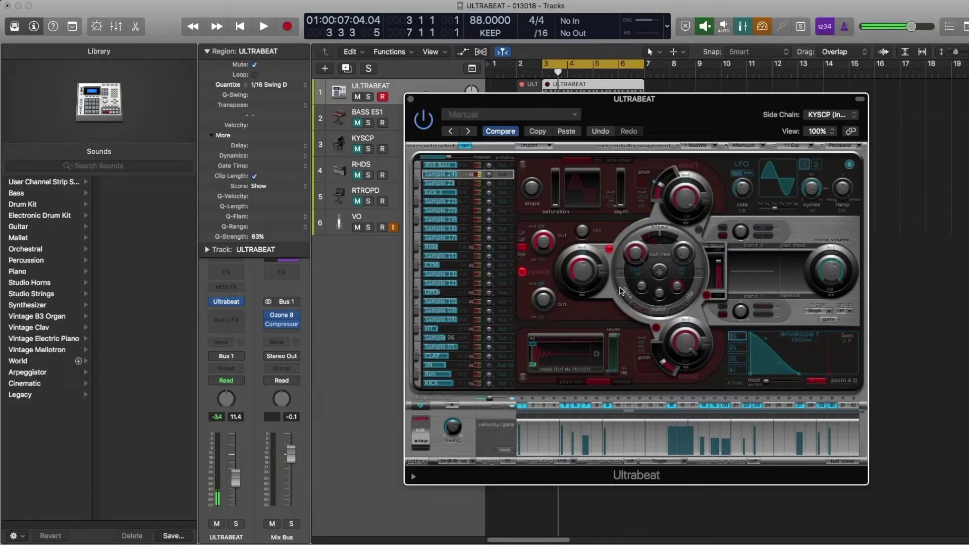
left_click(685, 179)
left_click(691, 154)
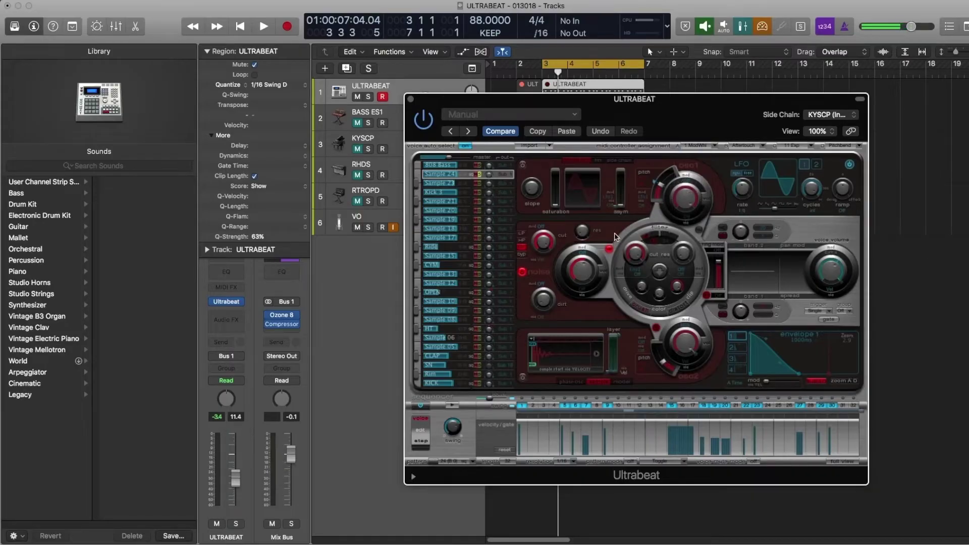
left_click(616, 199)
left_click(617, 201)
left_click(644, 200)
left_click(650, 189)
Step: Set the noise generator's volume modulation source to Env1, compare it with Off, and return it to Env1
left_click(586, 253)
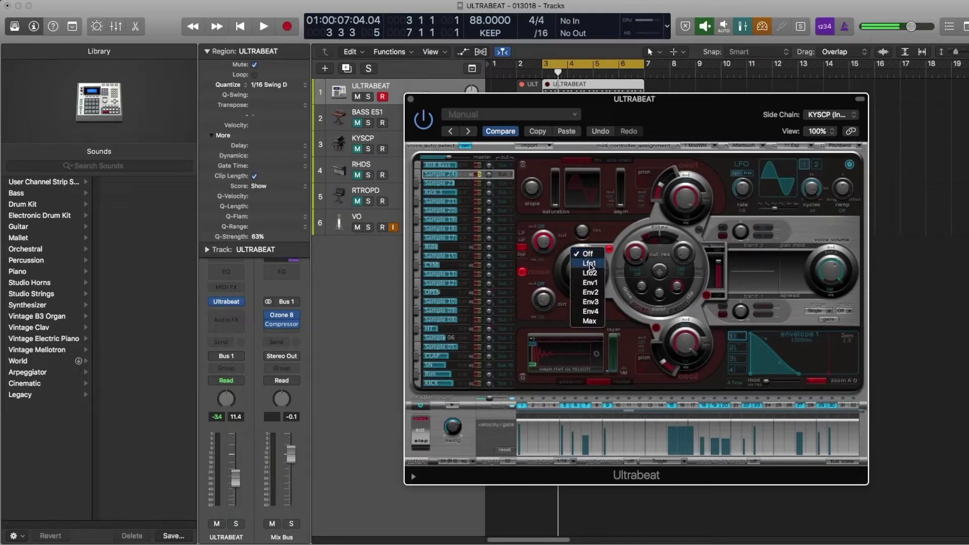
left_click(591, 273)
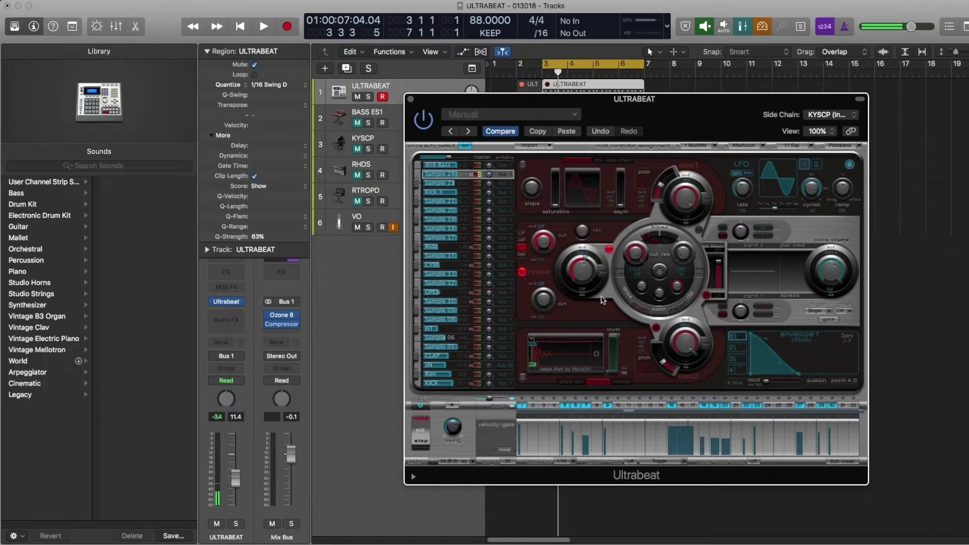
left_click(579, 251)
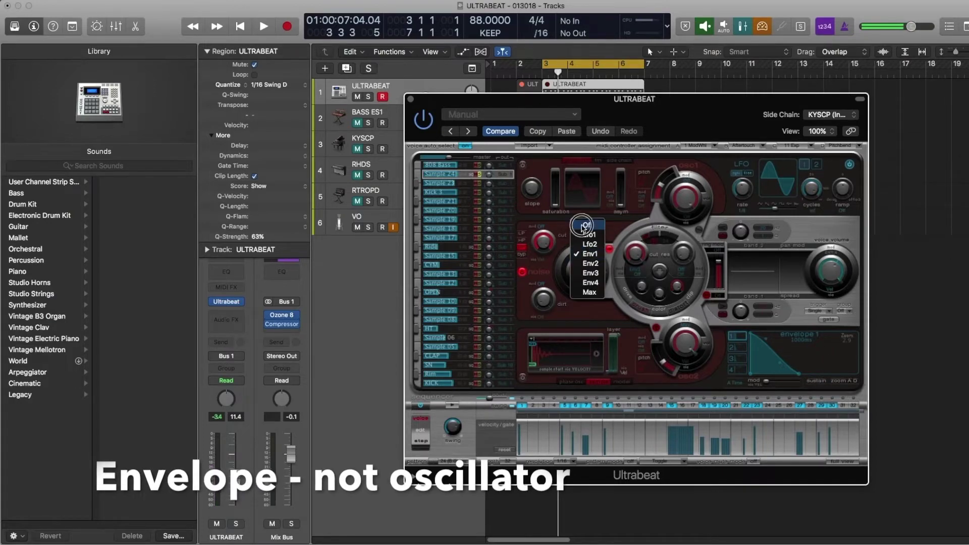
left_click(580, 237)
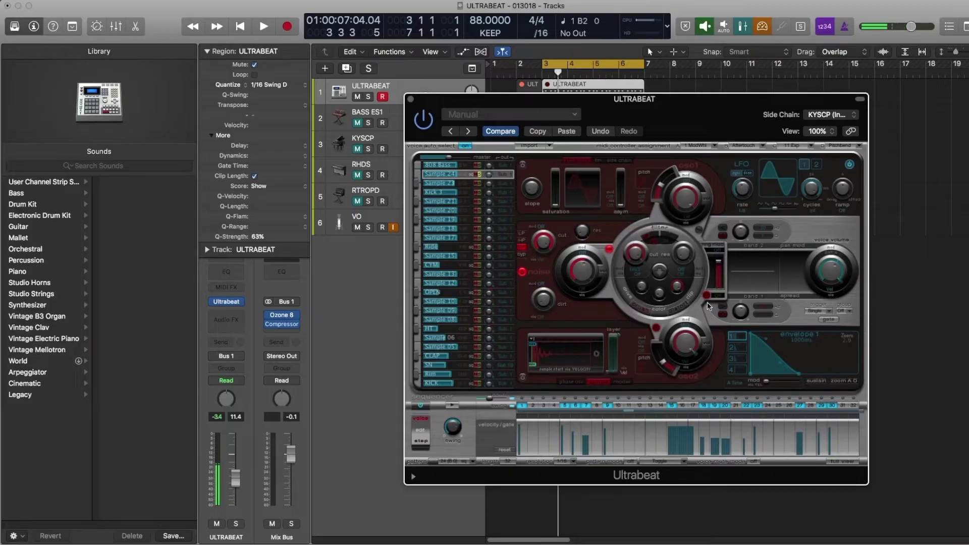
left_click(589, 255)
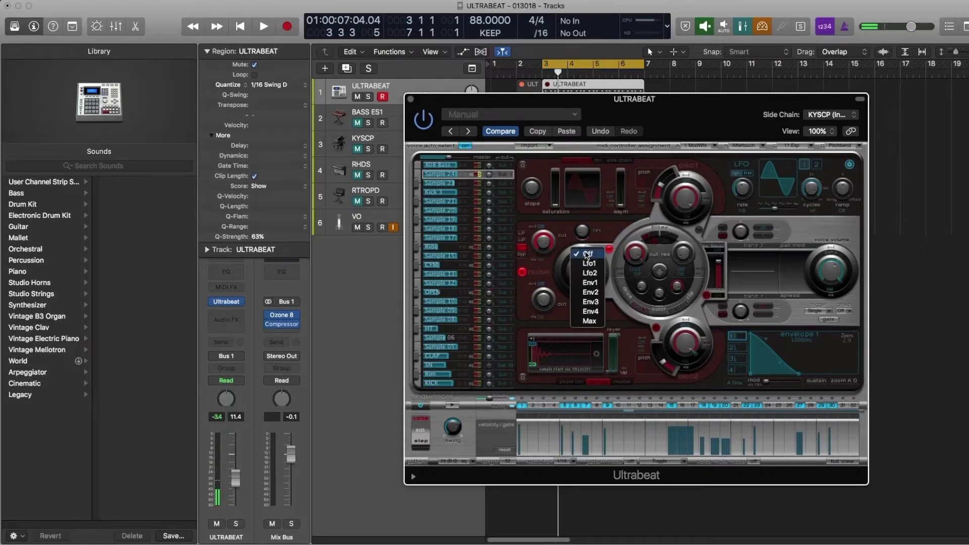
left_click(590, 283)
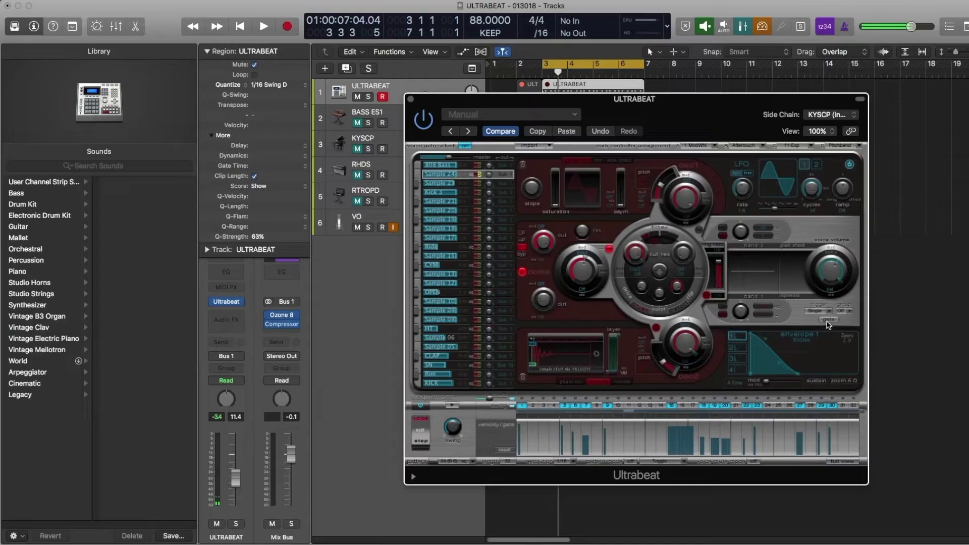
Step: Switch the voice's gate on and off again, and set its trigger mode to Multi
left_click(827, 320)
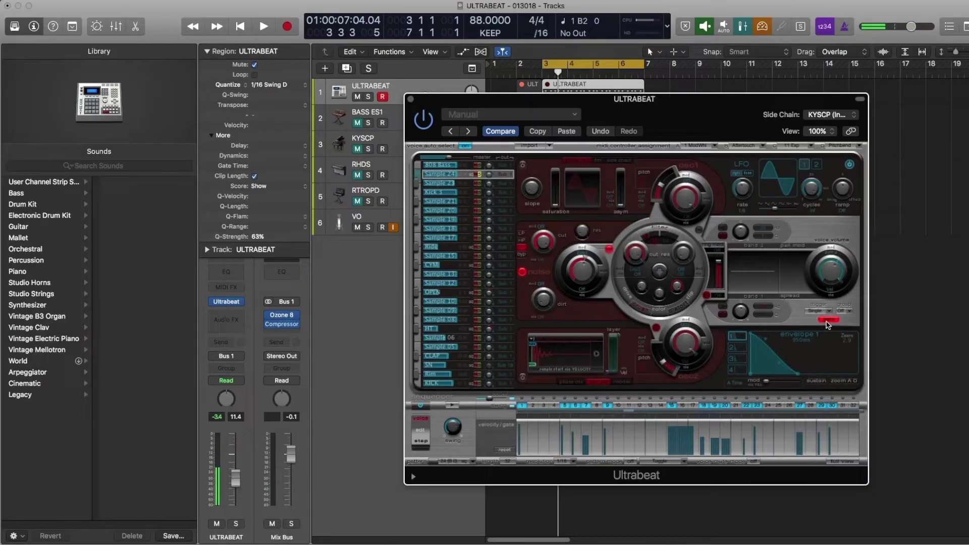
left_click(820, 317)
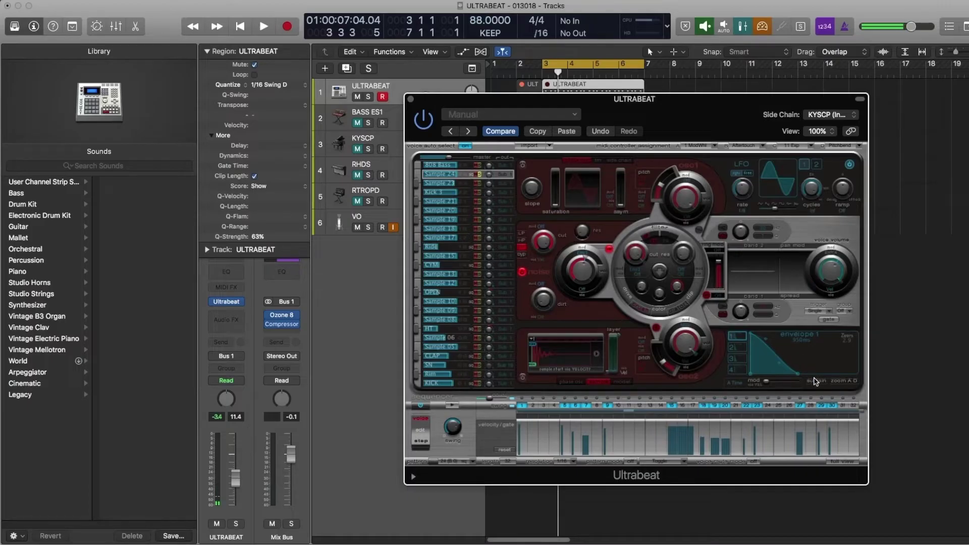
left_click(818, 311)
left_click(822, 320)
Step: Check the plug-in's extended parameters for active voices and input mapping, and turn off voice auto select
left_click(413, 476)
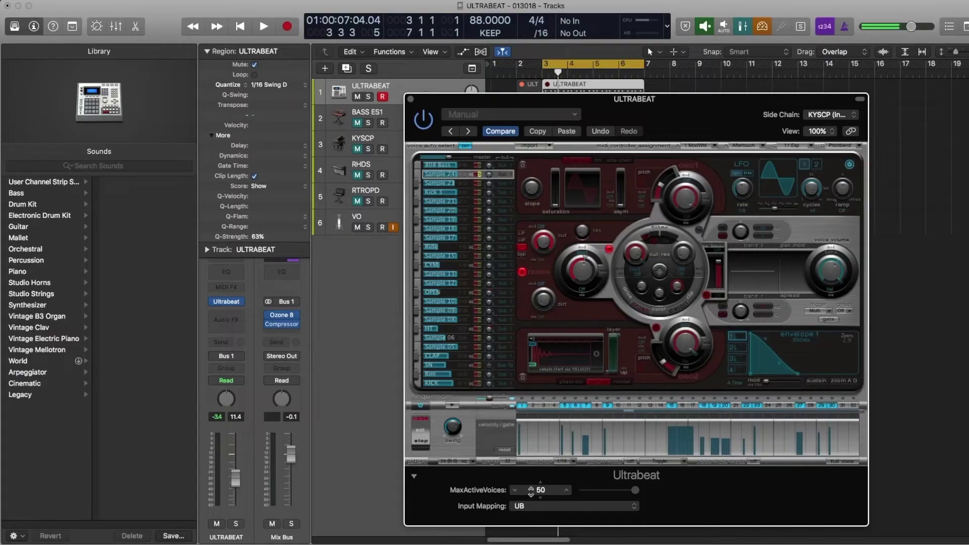
left_click(415, 478)
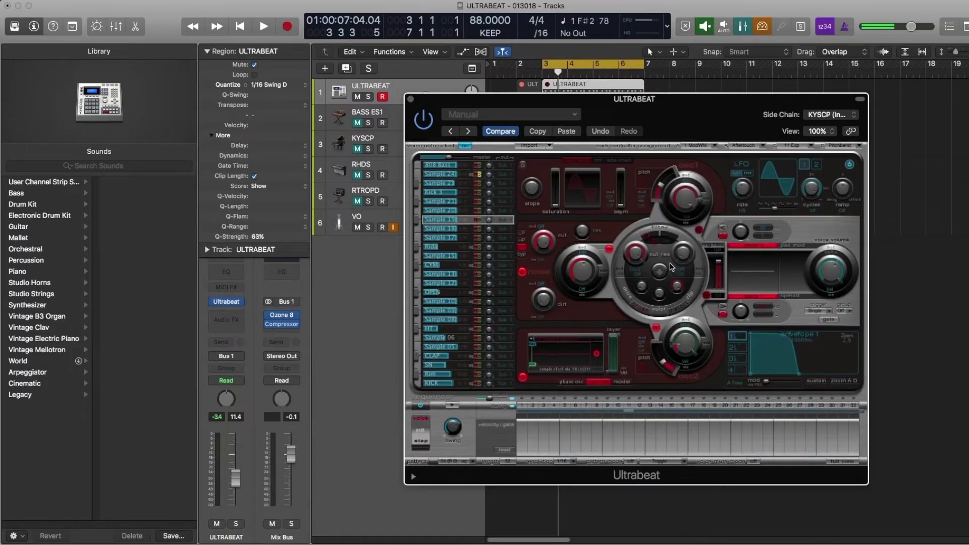
left_click(465, 146)
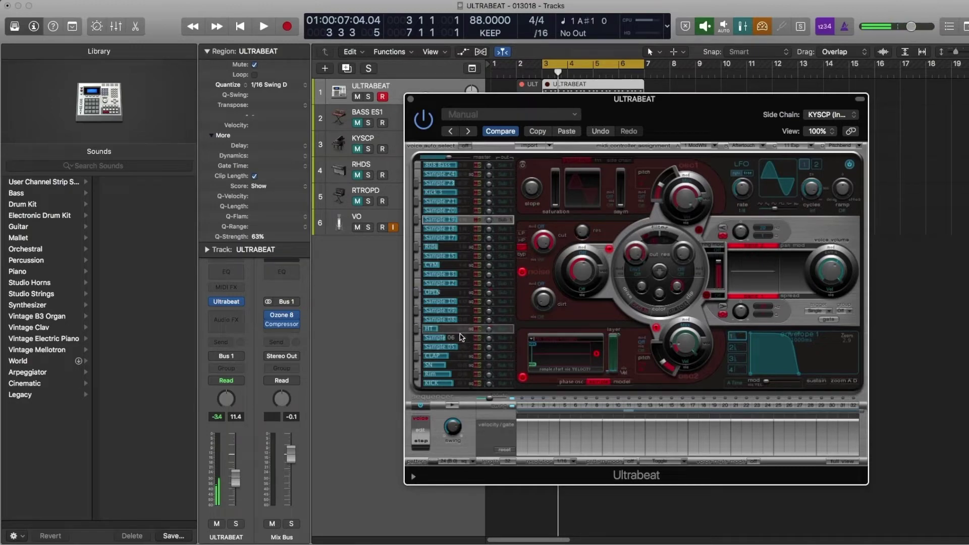
Step: Turn voice auto select back on and select the Sample 24 voice
left_click(447, 293)
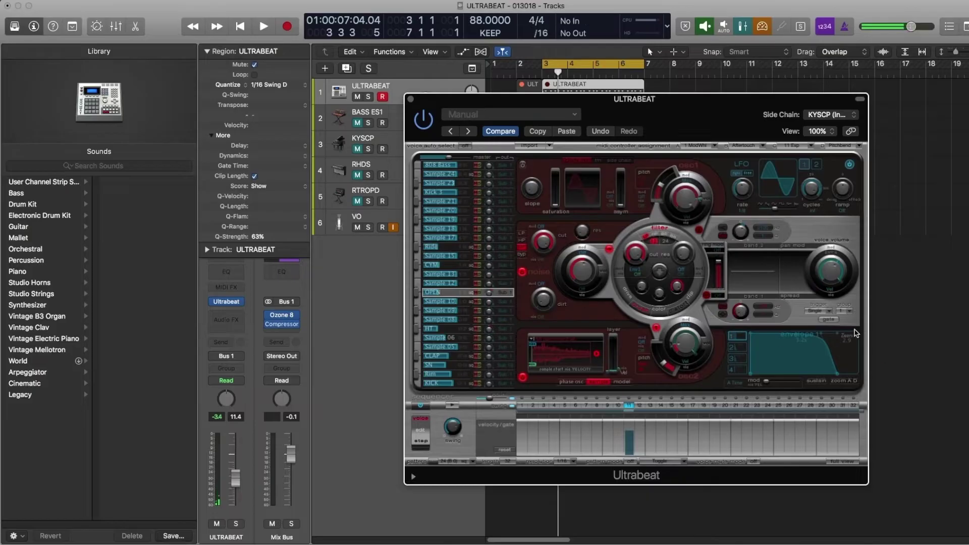
left_click(459, 329)
left_click(464, 146)
left_click(454, 175)
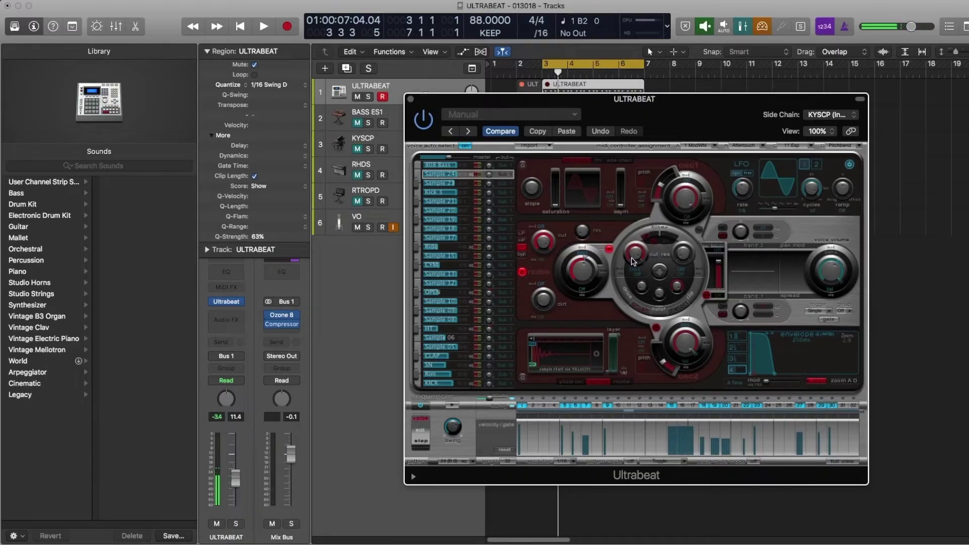
Step: Shorten envelope 4's decay for the Sample 24 voice, and lengthen it again in stages
left_click_drag(770, 334, 751, 434)
left_click_drag(798, 378, 766, 381)
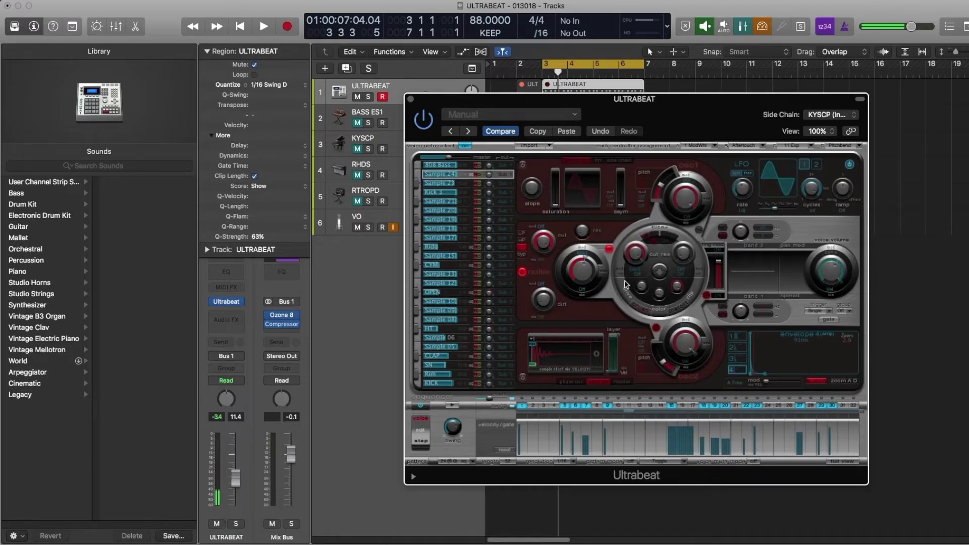
left_click_drag(766, 373, 793, 373)
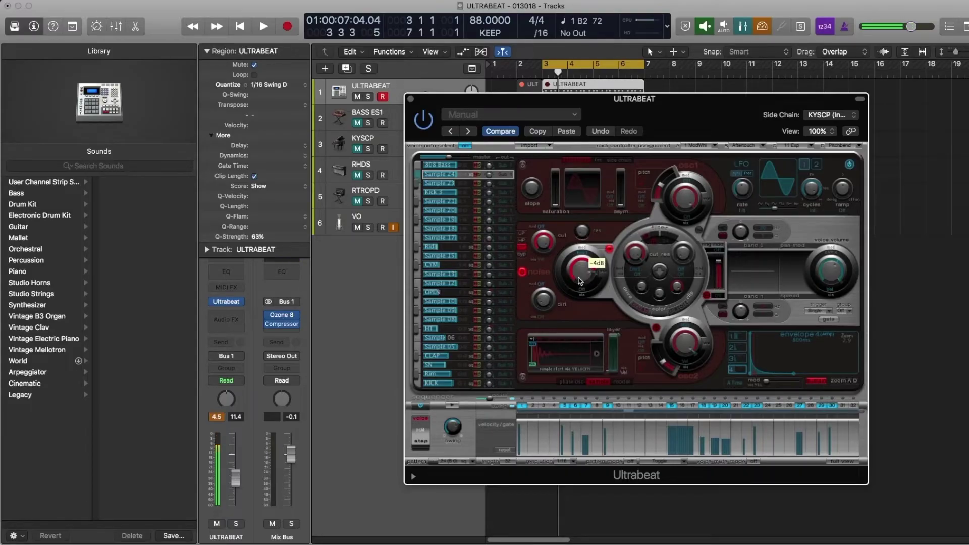
left_click_drag(794, 375, 825, 375)
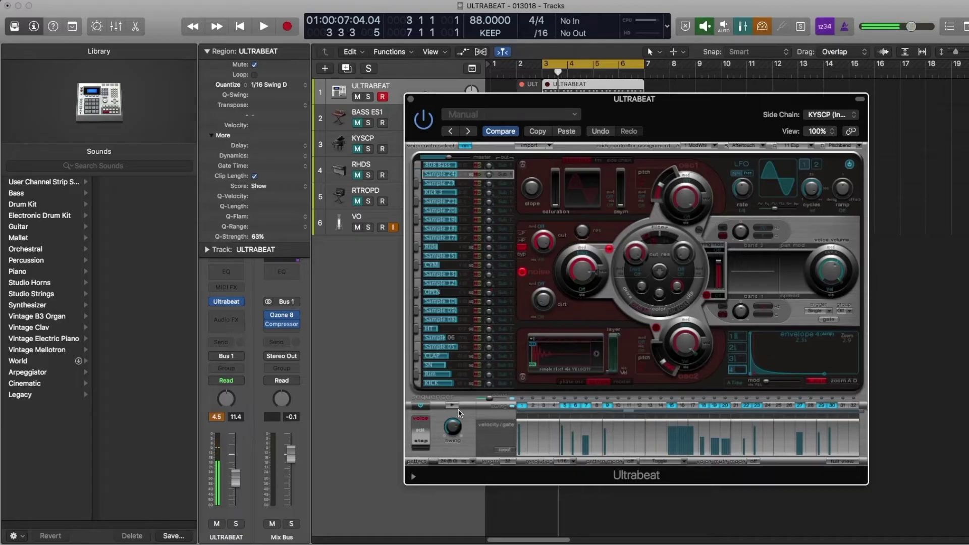
Step: Solo the Sample 24 voice and audition its pattern with the step sequencer and the song transport
left_click(478, 174)
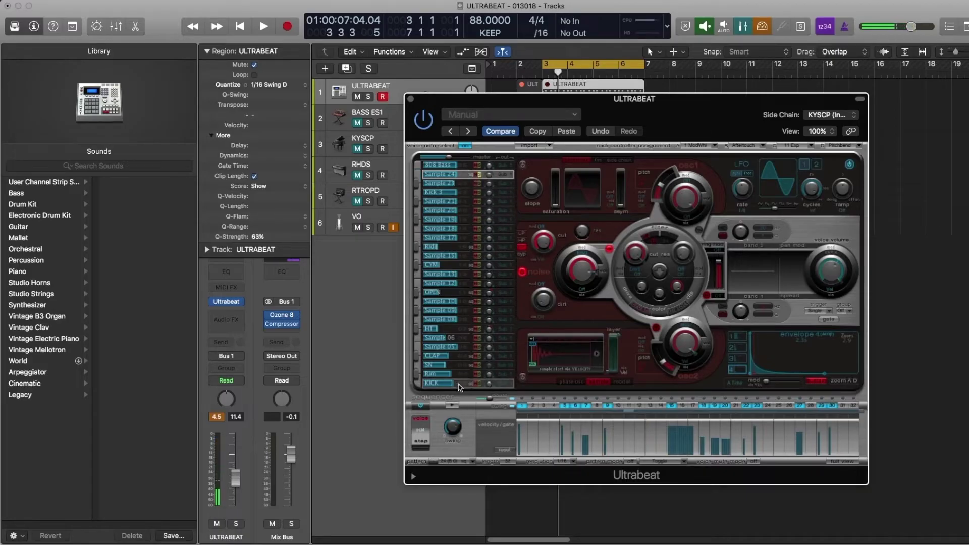
left_click(451, 406)
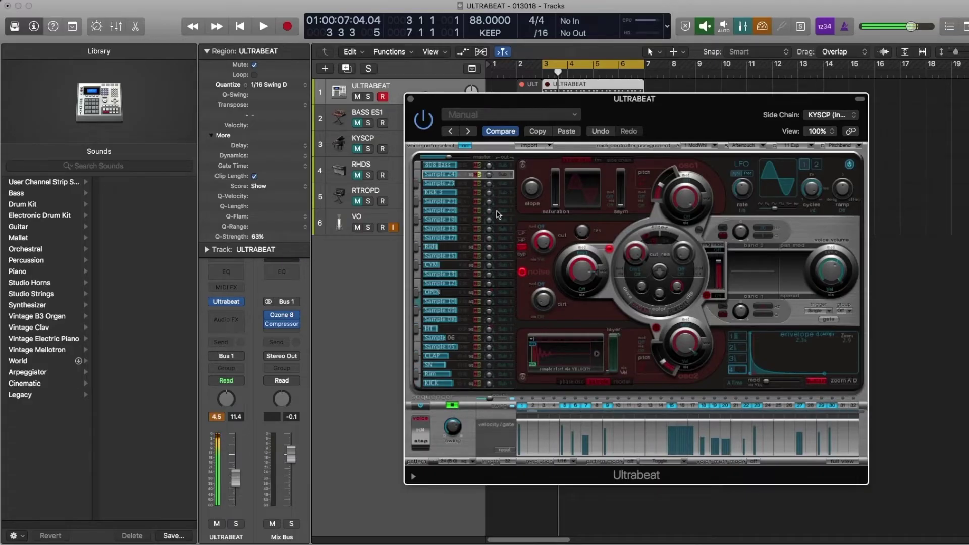
key("space")
key("space")
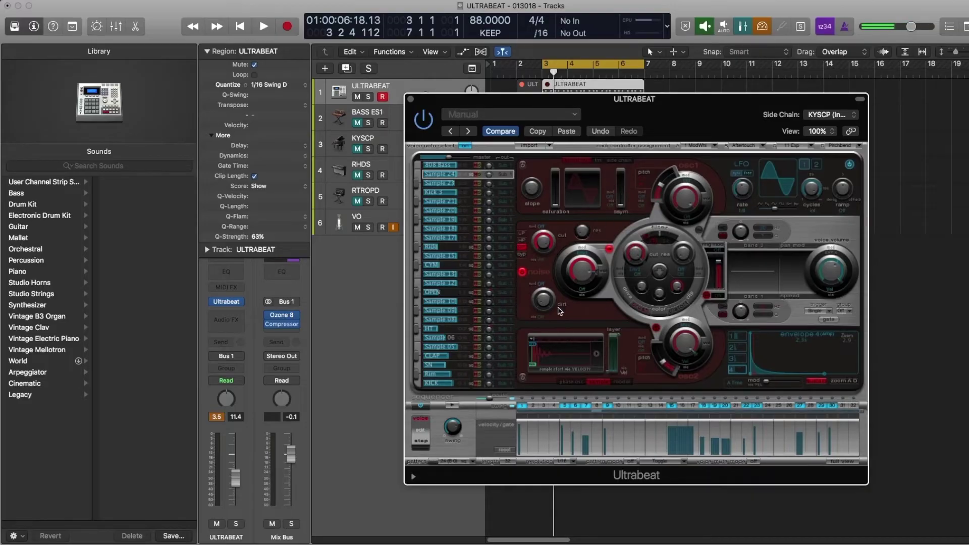
Step: Turn on oscillator 2 in model mode and turn off the noise generator
left_click(629, 383)
left_click(523, 376)
left_click(524, 272)
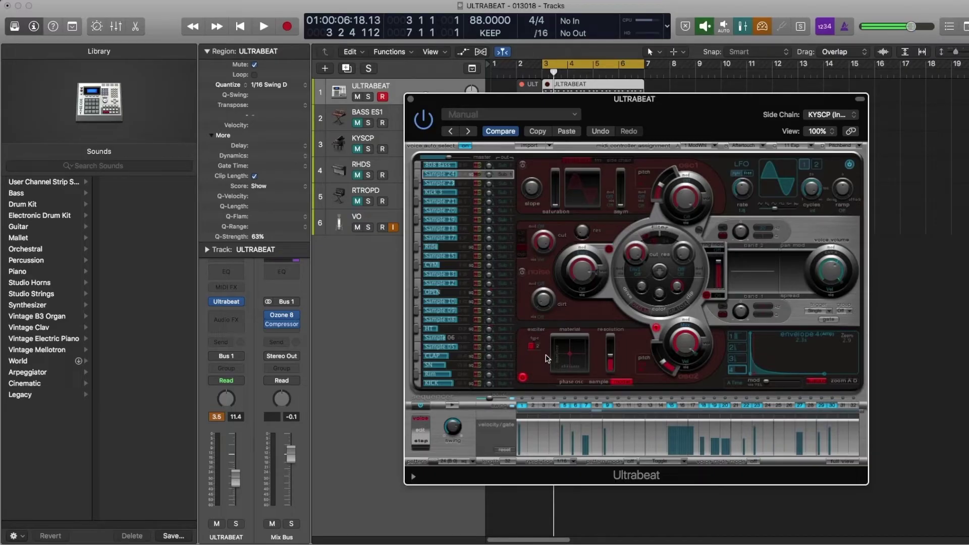
Step: Shape oscillator 2's modelled sound by comparing the two exciter types and varying the material and resolution
left_click(529, 349)
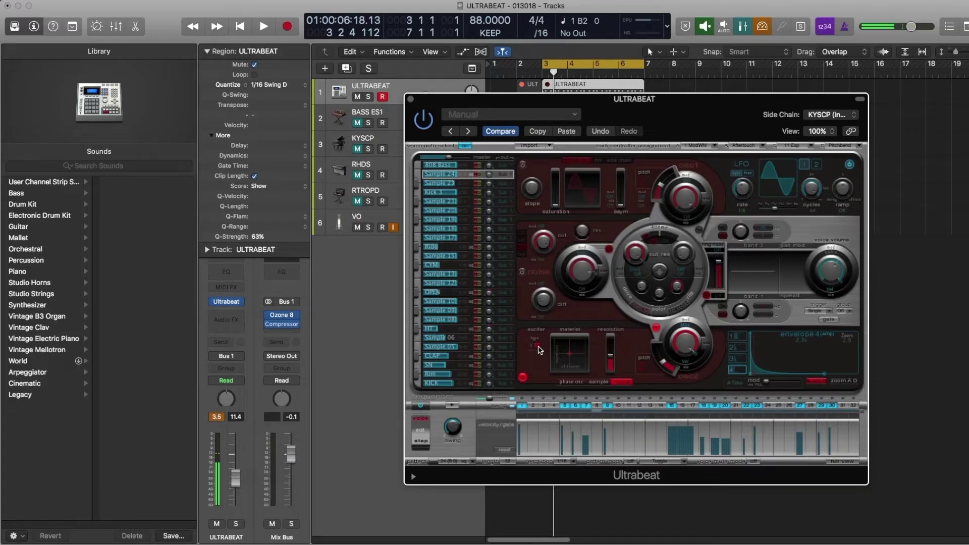
left_click_drag(570, 355, 562, 364)
left_click(532, 346)
left_click(610, 362)
left_click_drag(611, 361, 558, 365)
mouse_move(647, 367)
left_mouse_down()
mouse_move(661, 359)
mouse_move(653, 331)
mouse_move(658, 393)
mouse_move(657, 327)
mouse_move(659, 381)
mouse_move(642, 361)
mouse_move(650, 386)
left_mouse_up()
left_click_drag(556, 365, 553, 366)
left_click_drag(611, 342, 609, 370)
left_click(532, 346)
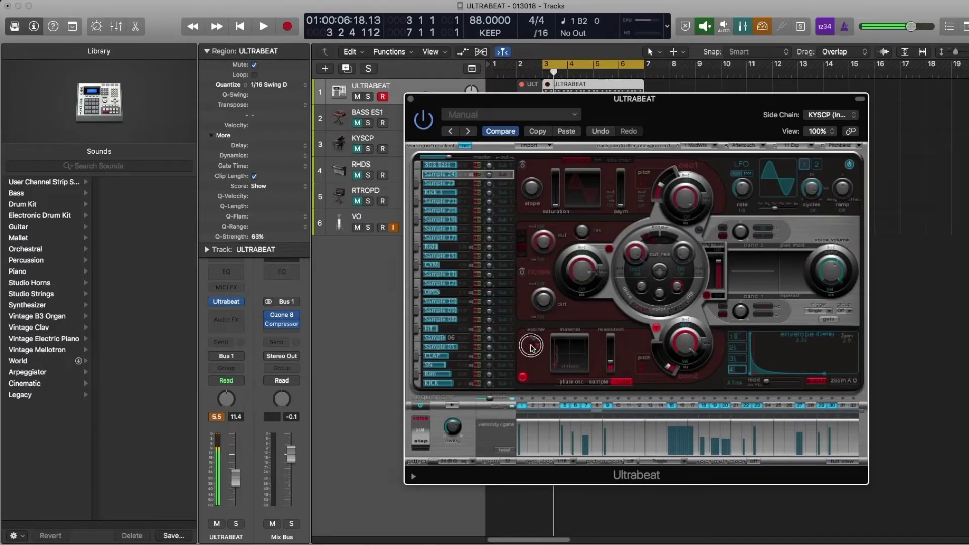
mouse_move(611, 369)
left_mouse_down()
mouse_move(611, 349)
mouse_move(611, 363)
left_mouse_up()
Step: Turn on the noise generator, adjust its resonance and cutoff, and set its filter to LP
left_click(522, 273)
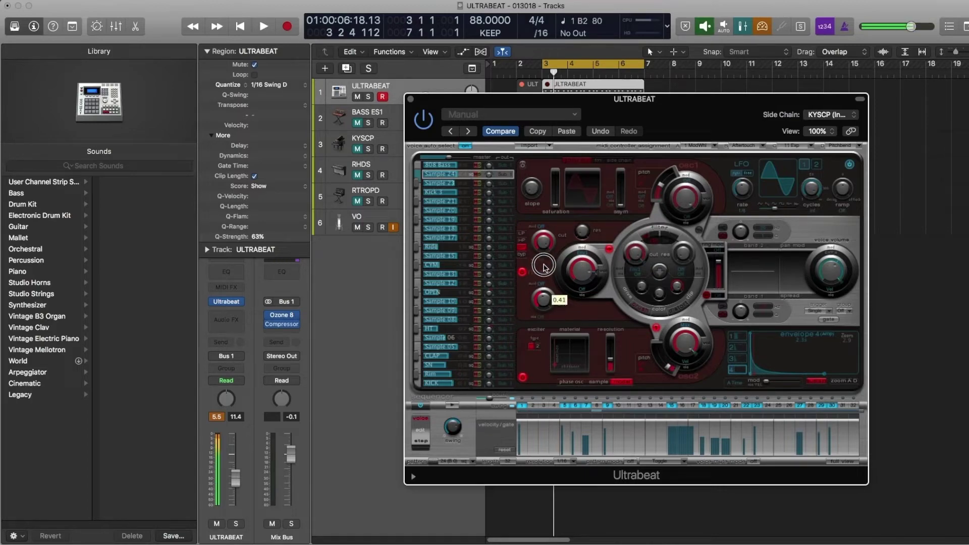
left_click_drag(583, 232, 583, 208)
left_click_drag(541, 241, 548, 322)
left_click(523, 234)
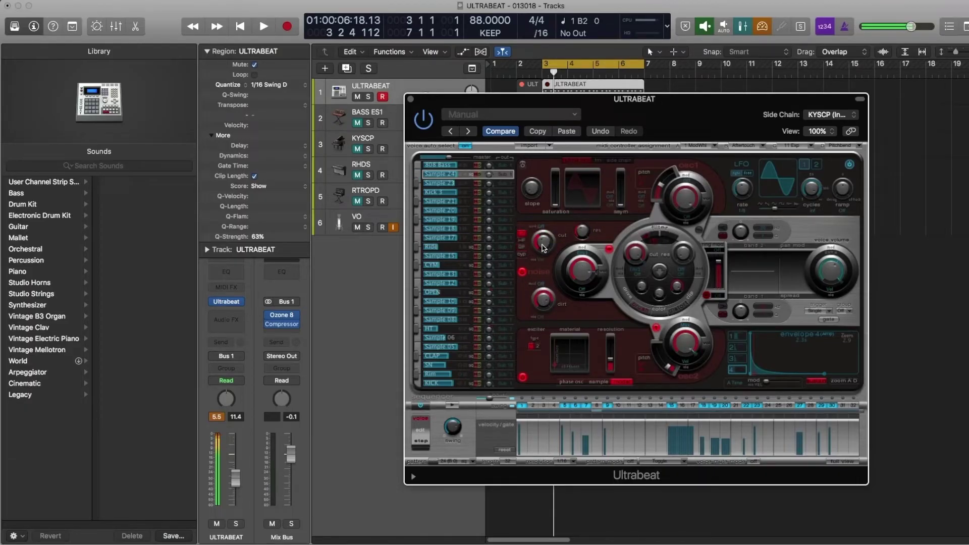
Step: Turn off oscillator 2 to isolate the noise, lower the noise volume, and adjust envelope 4's decay
left_click(521, 377)
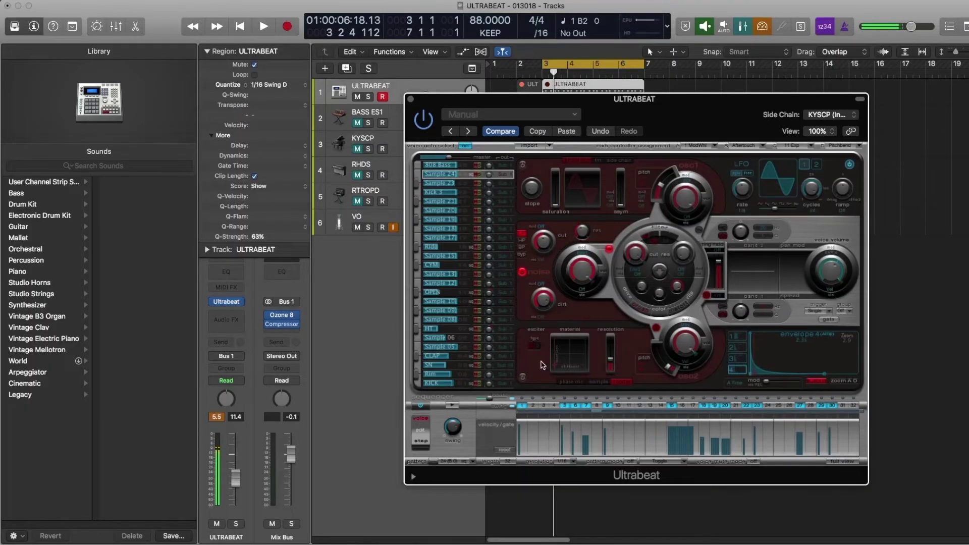
left_click_drag(578, 269, 578, 287)
left_click_drag(824, 374, 789, 380)
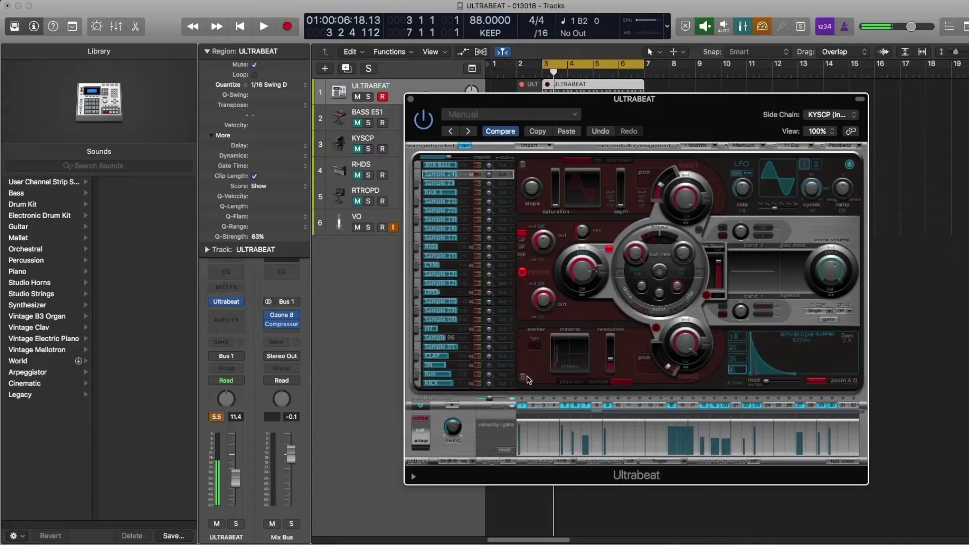
Step: Lower oscillator 2's volume, and switch off the noise generator and oscillator 2
left_click_drag(685, 349, 686, 389)
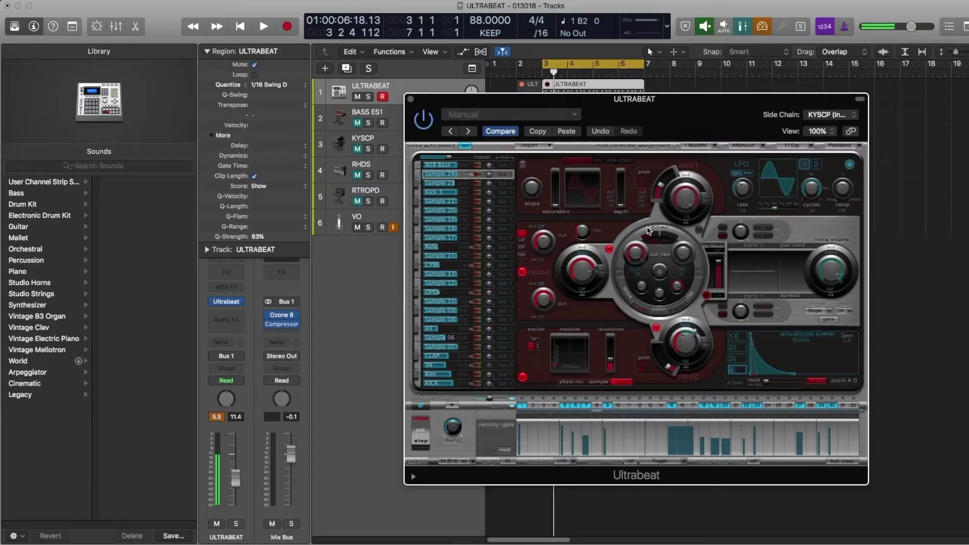
left_click(523, 272)
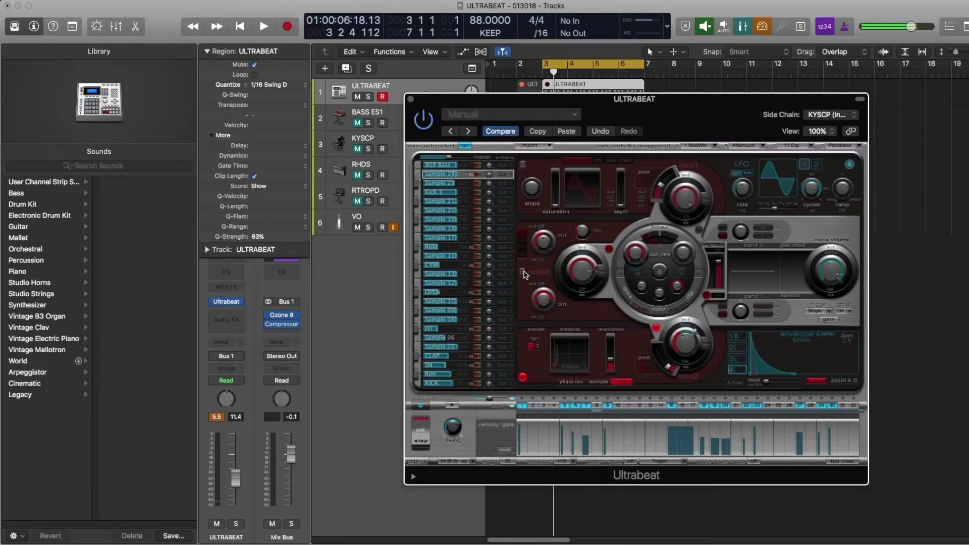
left_click(523, 377)
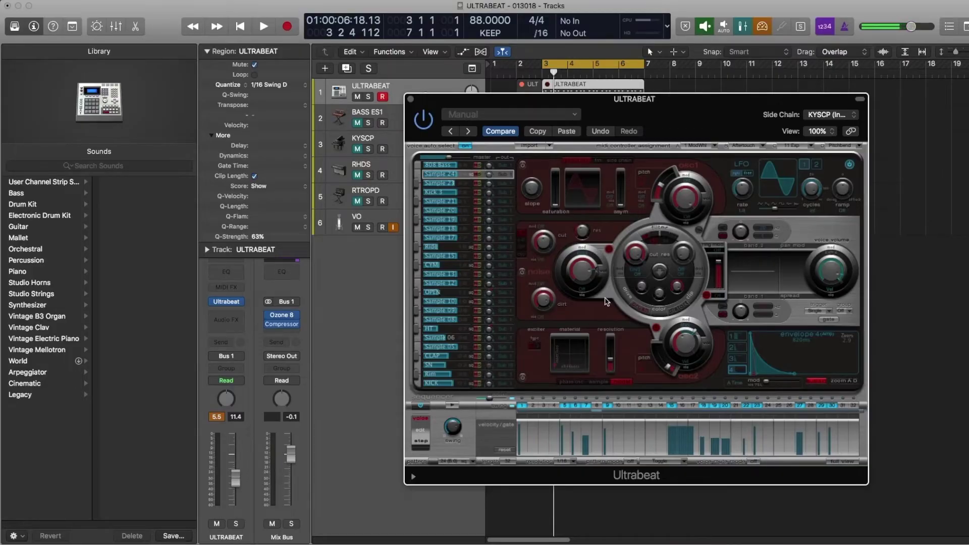
Step: Check the volume modulation sources available for the noise generator, oscillator 2 and oscillator 1
left_click(581, 255)
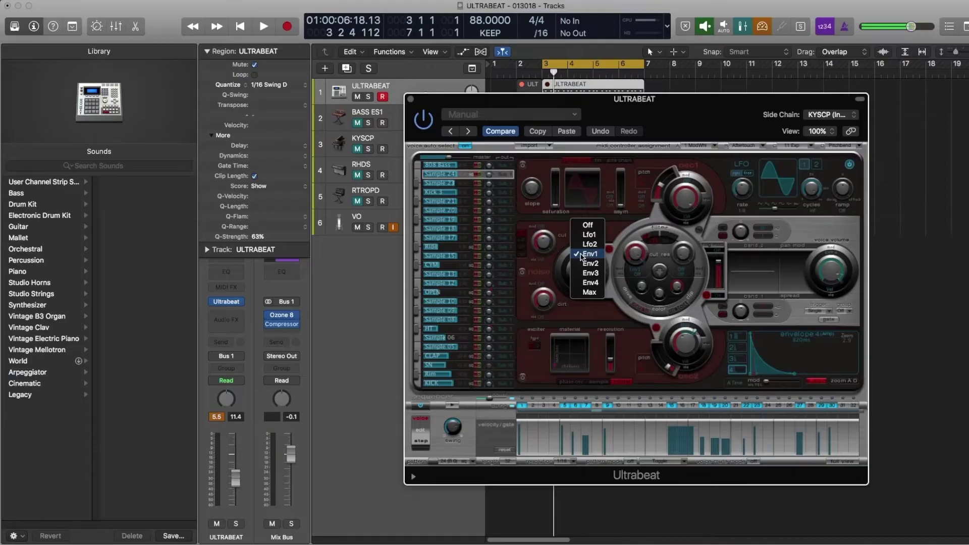
left_click(686, 329)
left_click(686, 328)
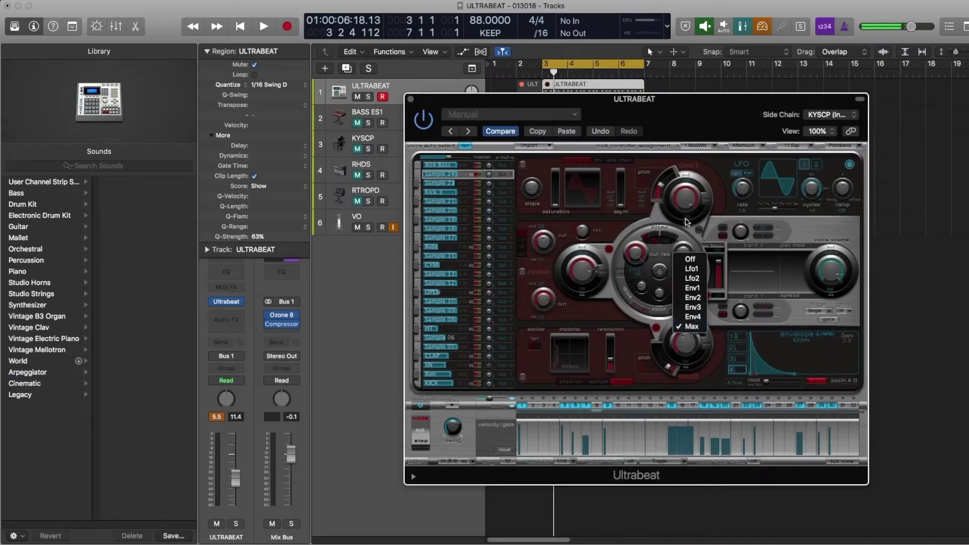
left_click(688, 181)
left_click(687, 181)
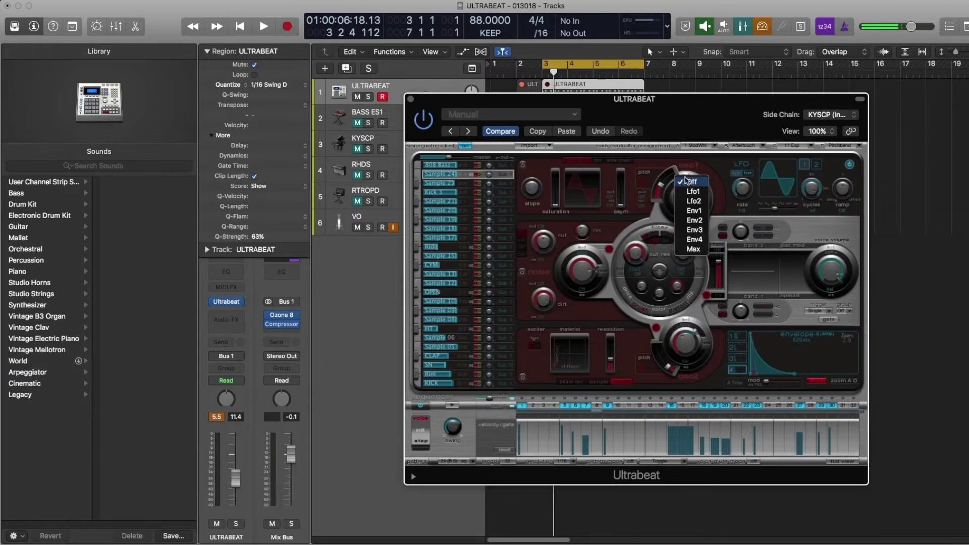
left_click(688, 181)
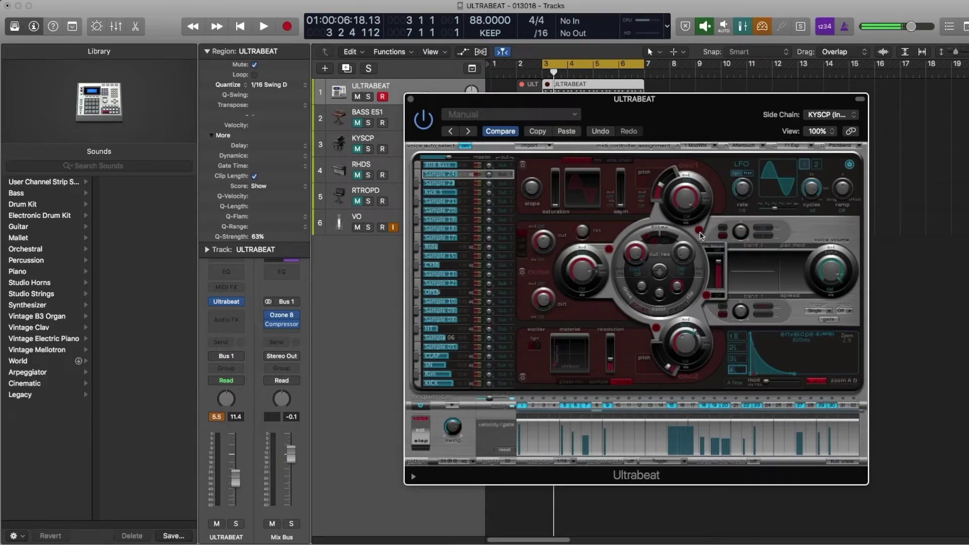
Step: Turn on both oscillators and the noise generator, and take both oscillators out of the filter routing
left_click(522, 164)
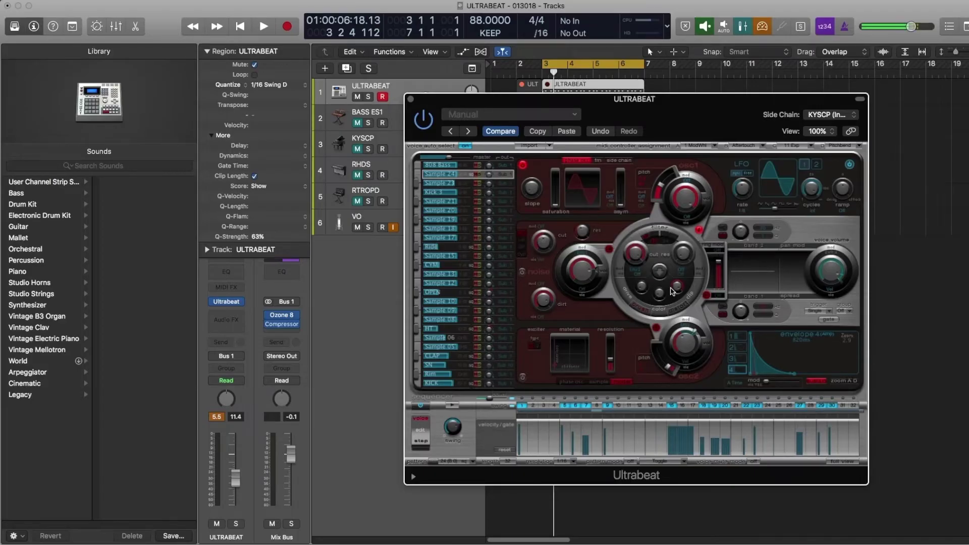
left_click(700, 231)
left_click(523, 374)
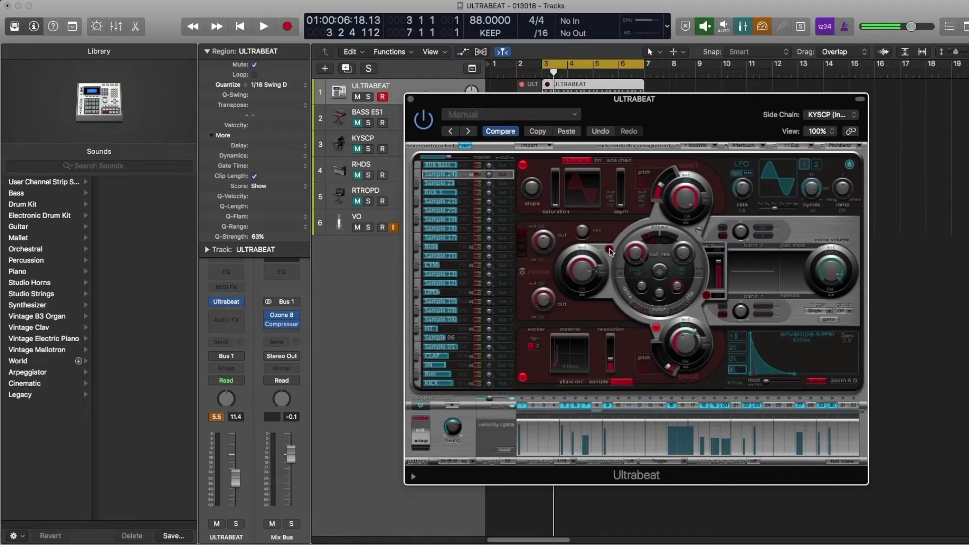
left_click(522, 271)
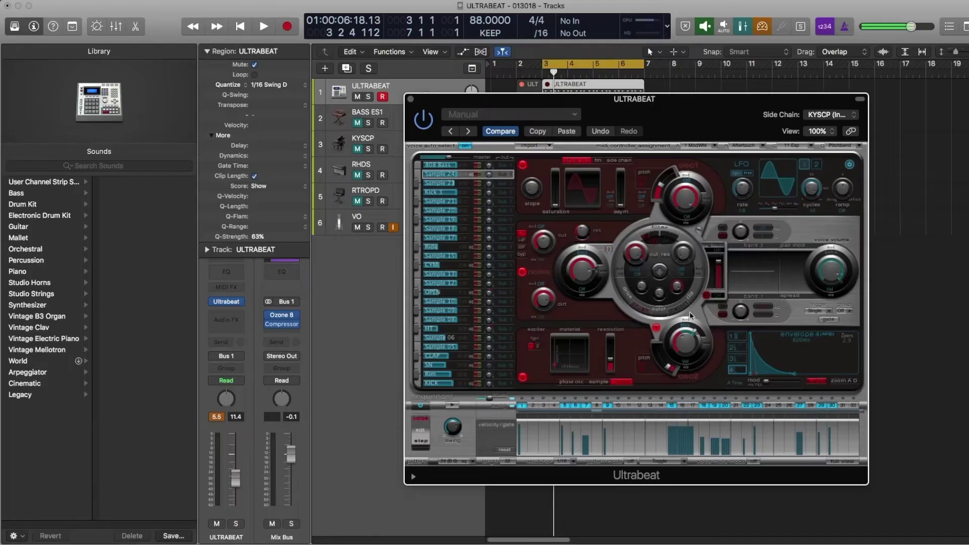
left_click(657, 328)
Step: Turn on the ring modulator, turn off the noise generator, and lower both oscillators' volumes to isolate the ring modulation
left_click(712, 252)
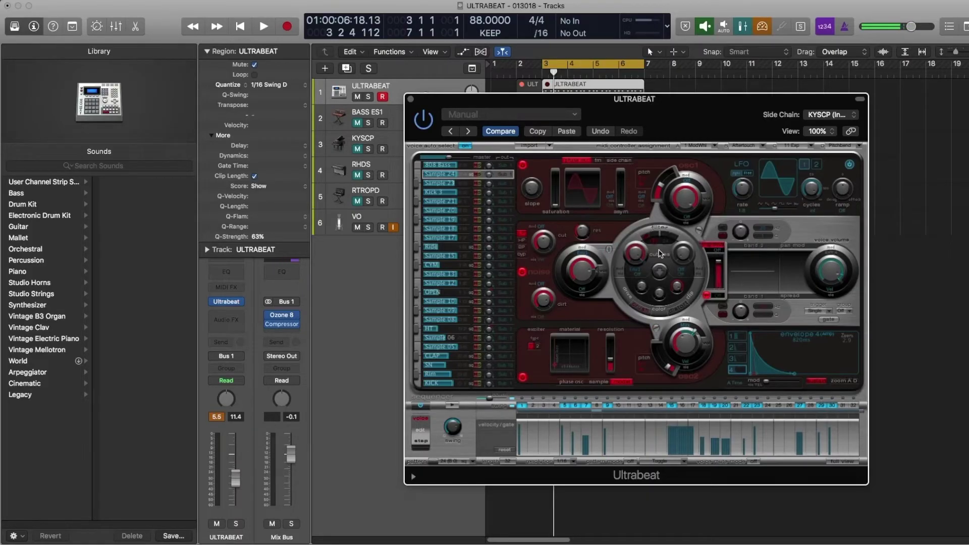
left_click(522, 272)
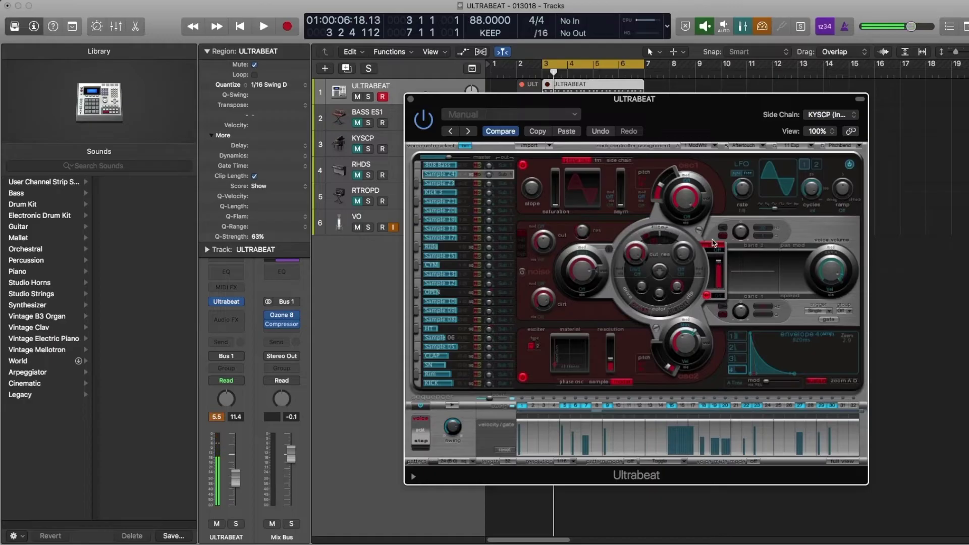
left_click_drag(675, 308, 674, 311)
left_click_drag(684, 347, 681, 360)
mouse_move(722, 269)
left_mouse_down()
mouse_move(719, 258)
mouse_move(718, 272)
left_mouse_up()
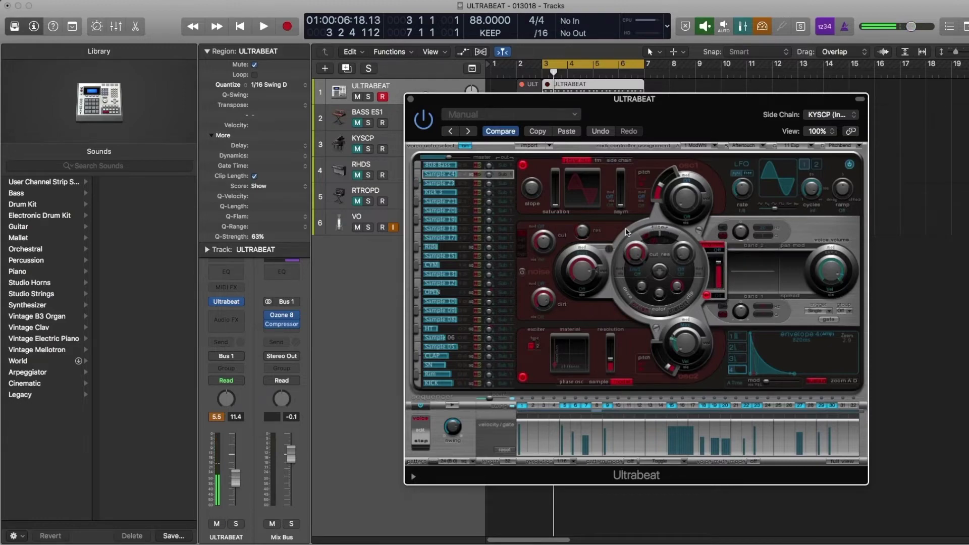
Step: Adjust oscillator 2's material and oscillator 1's saturation, and raise the volumes of both oscillators
mouse_move(574, 367)
left_mouse_down()
mouse_move(577, 353)
mouse_move(570, 362)
left_mouse_up()
mouse_move(553, 202)
left_mouse_down()
mouse_move(556, 189)
mouse_move(555, 198)
left_mouse_up()
left_click_drag(683, 201, 679, 146)
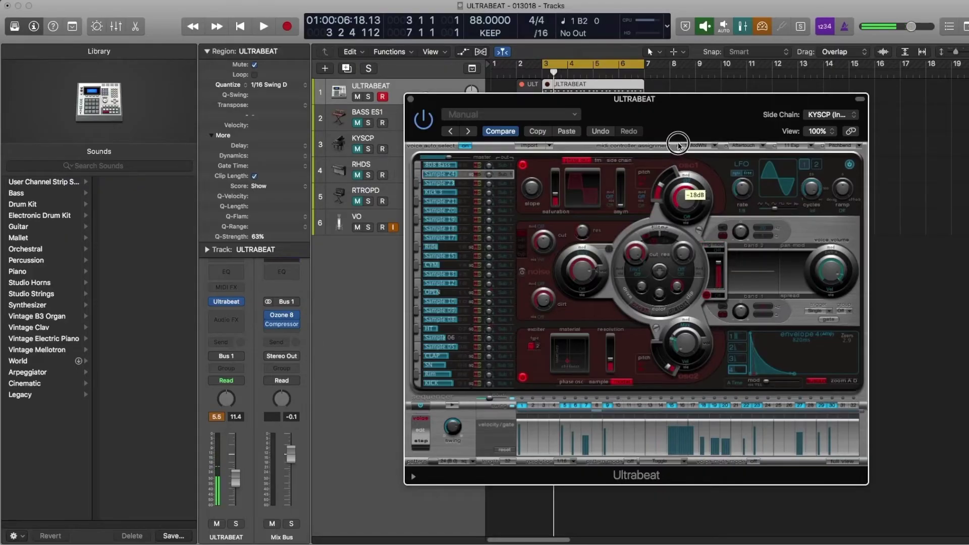
left_click_drag(684, 361, 690, 286)
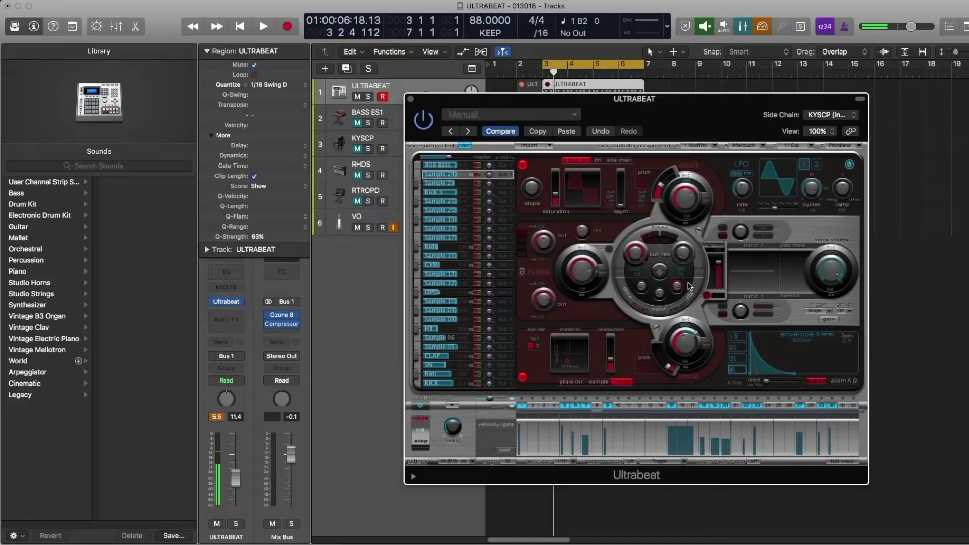
Step: Switch the ring modulator on and off again while fine-tuning oscillator 2's volume
left_click(709, 248)
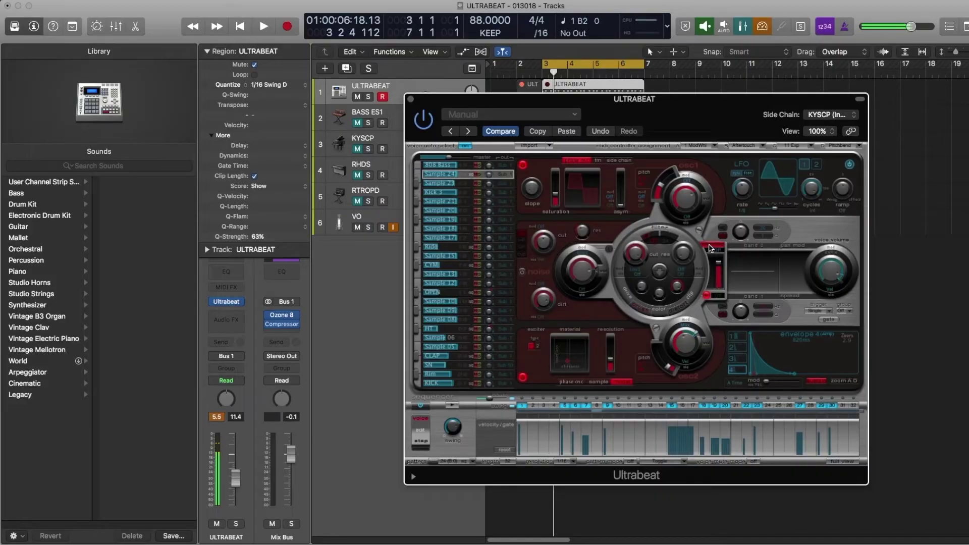
mouse_move(682, 337)
left_mouse_down()
mouse_move(679, 444)
mouse_move(686, 332)
left_mouse_up()
left_click(713, 246)
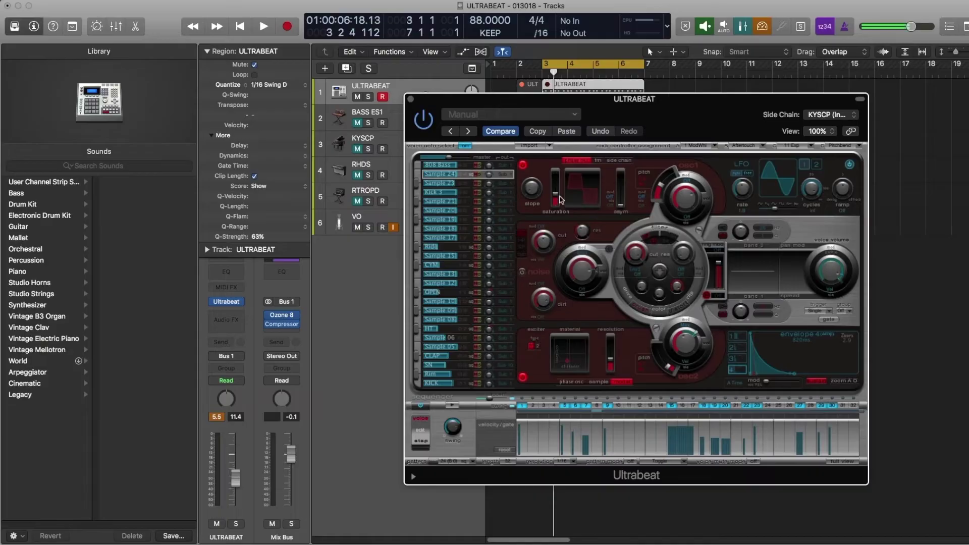
Step: Turn off oscillator 1, switch oscillator 2 to sample mode, and adjust oscillator 2's pitch
left_click(523, 166)
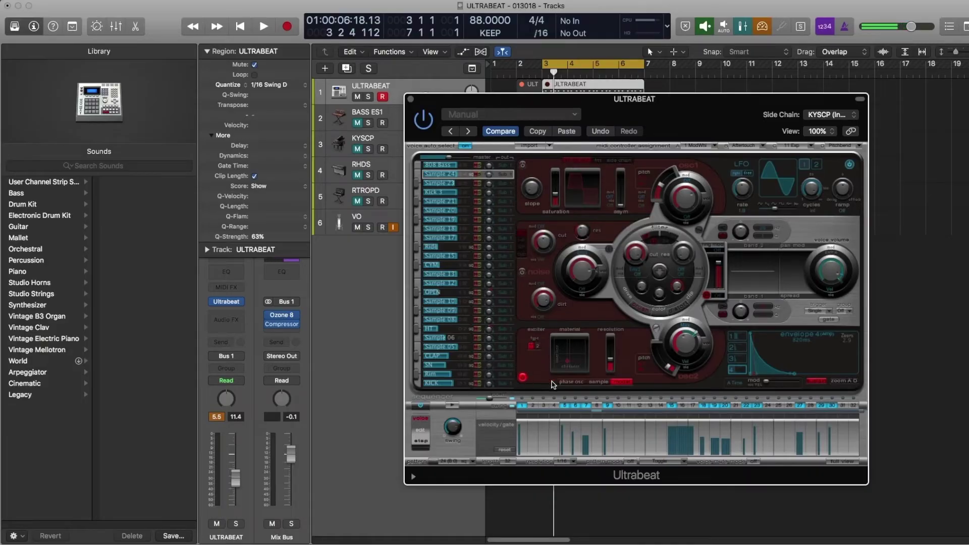
left_click(600, 382)
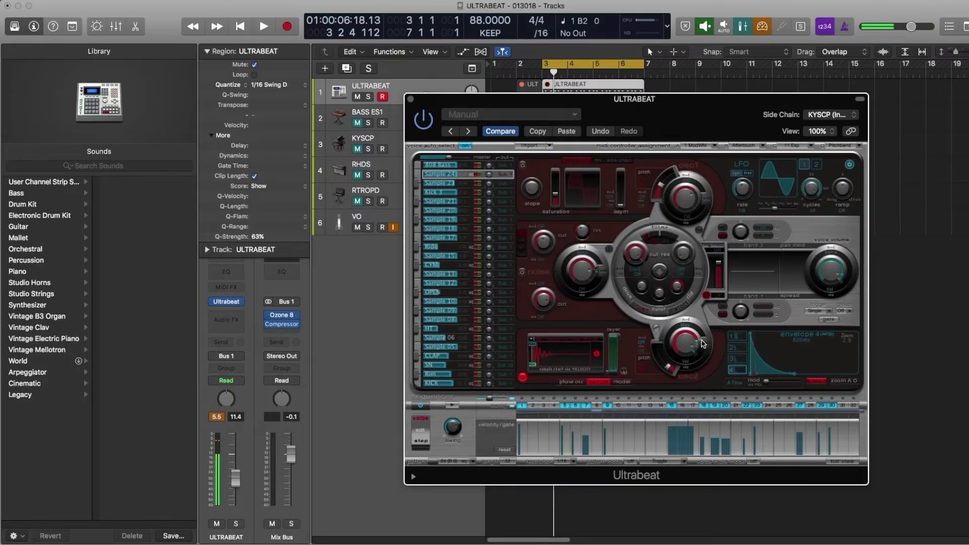
left_click_drag(677, 373, 663, 360)
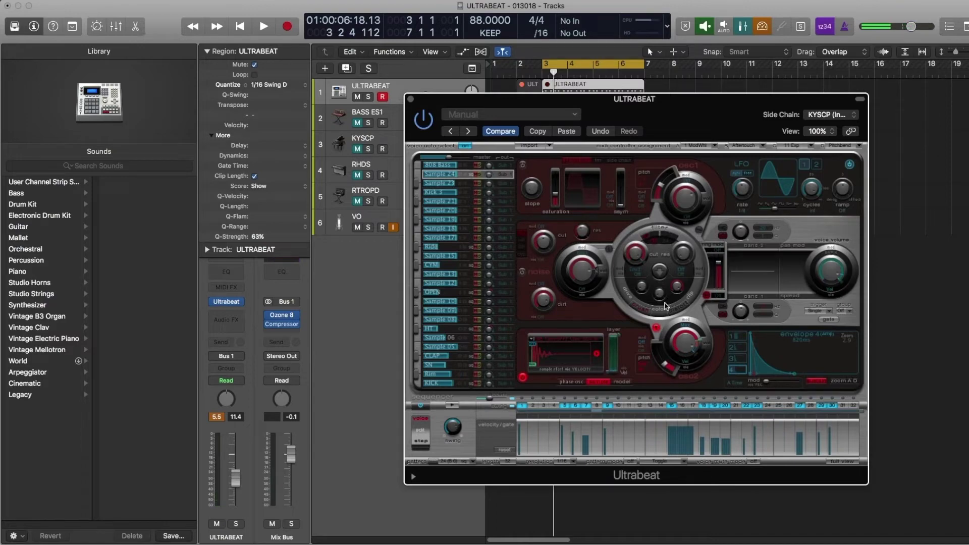
Step: Turn on the filter with the 12 dB slope, sweep its cutoff, and raise its resonance
left_click(661, 229)
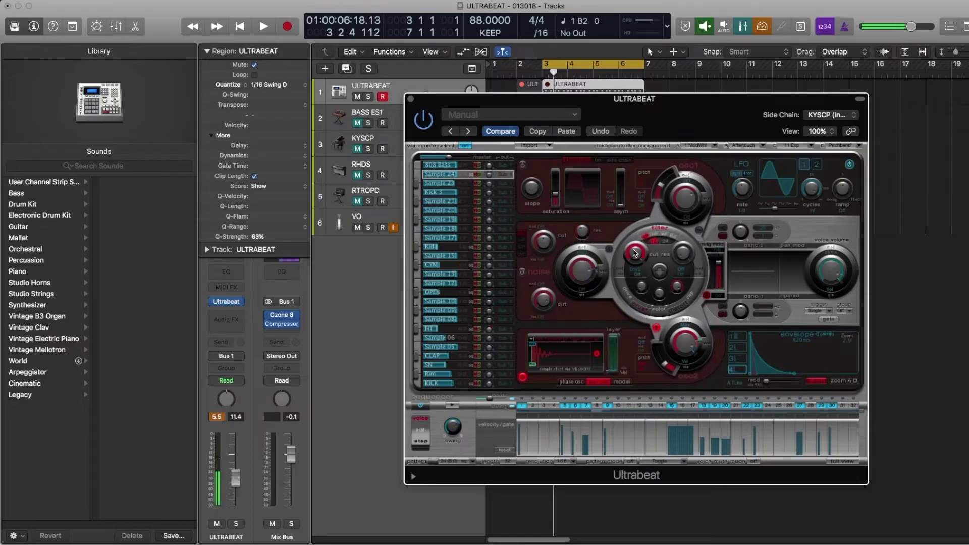
left_click(653, 239)
left_click_drag(635, 253, 644, 303)
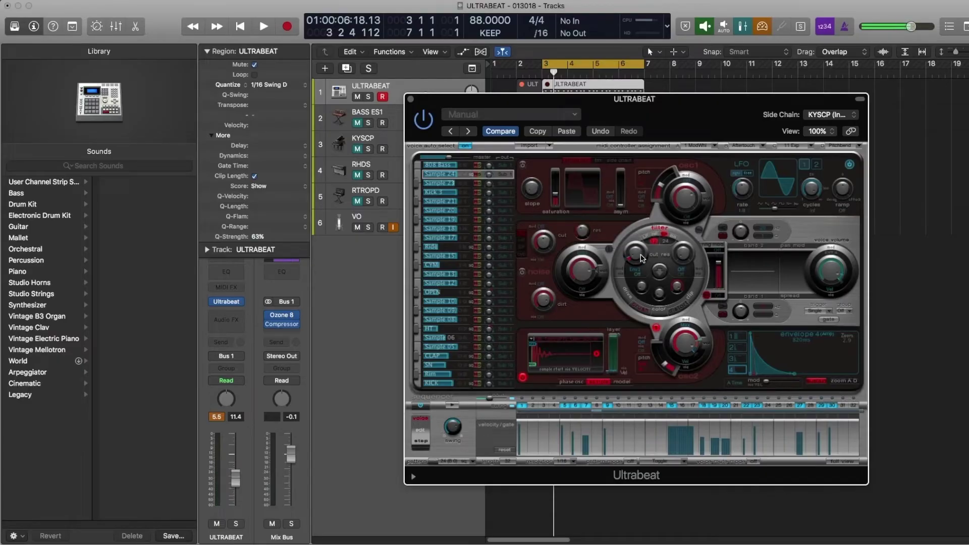
mouse_move(635, 259)
left_mouse_down()
mouse_move(634, 237)
mouse_move(632, 256)
left_mouse_up()
left_click_drag(687, 256, 690, 223)
mouse_move(636, 256)
left_mouse_down()
mouse_move(634, 278)
mouse_move(634, 257)
left_mouse_up()
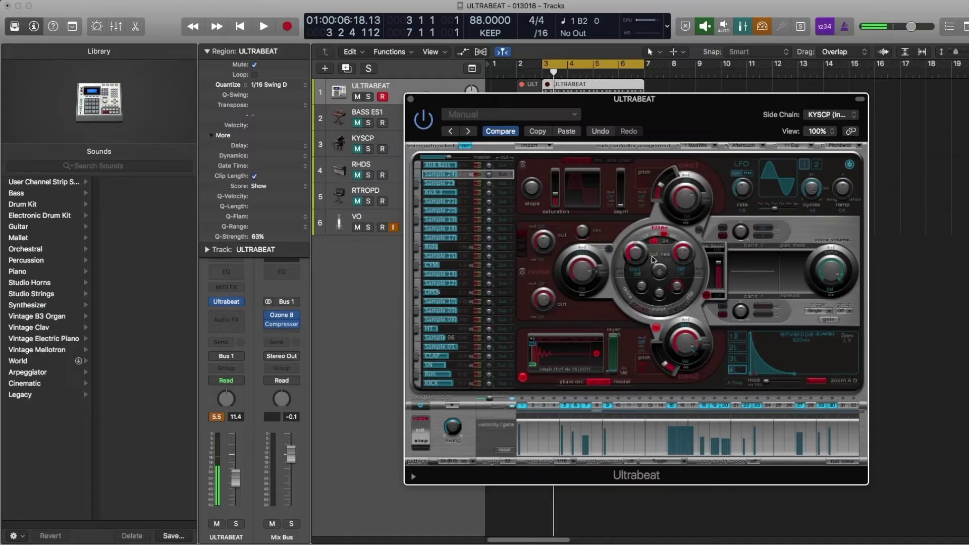
Step: Switch the filter to the 24 dB slope, sweep its cutoff, and turn the filter off
left_click(665, 241)
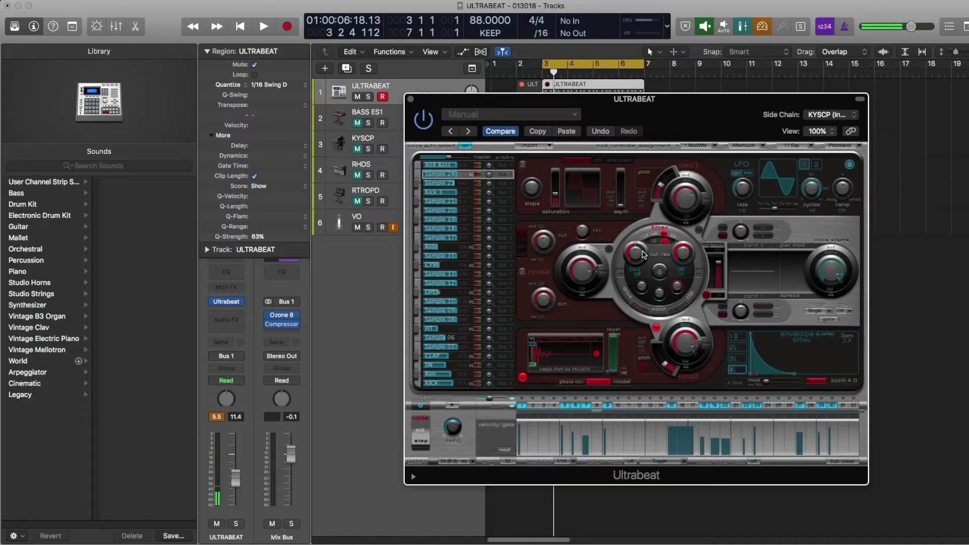
left_click_drag(628, 252, 637, 262)
left_click_drag(620, 270, 625, 261)
left_click(635, 254)
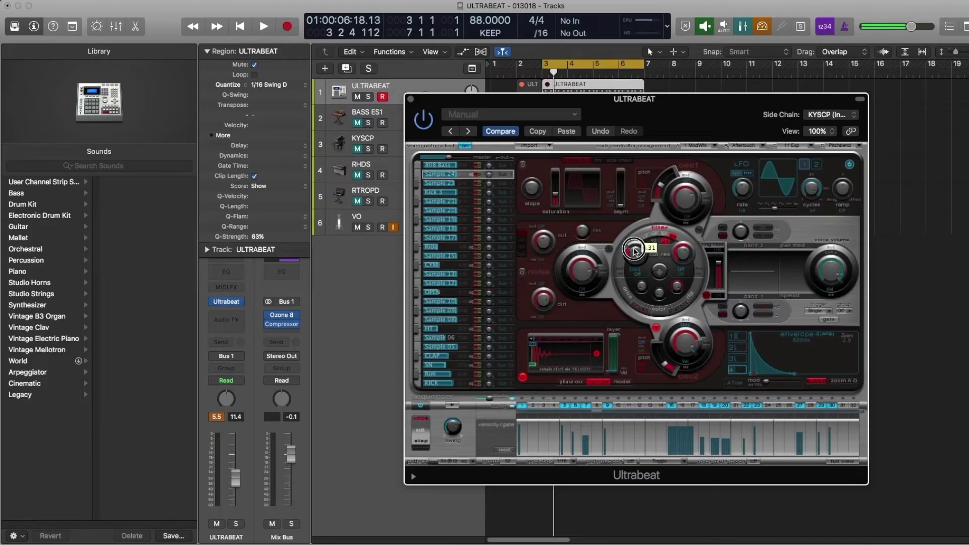
left_click(635, 250)
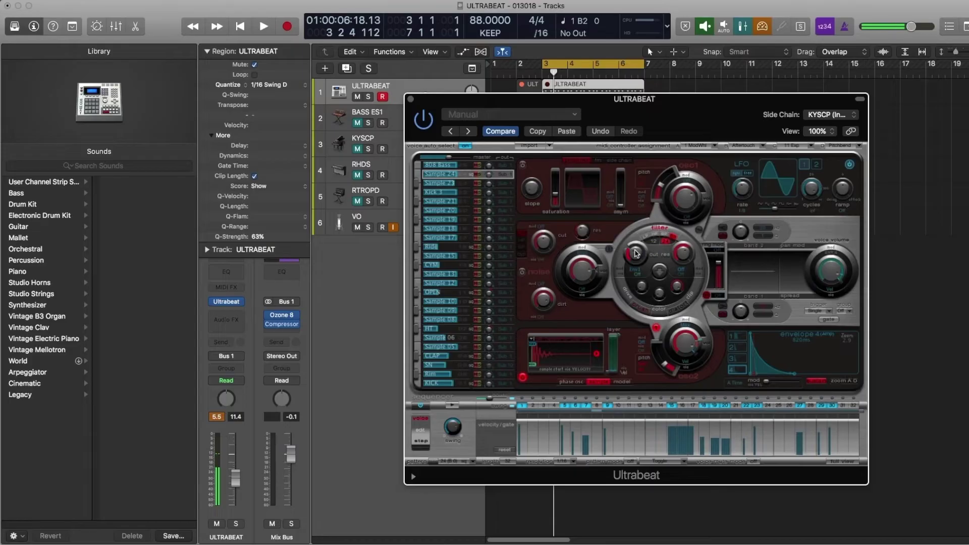
left_click_drag(635, 252, 636, 239)
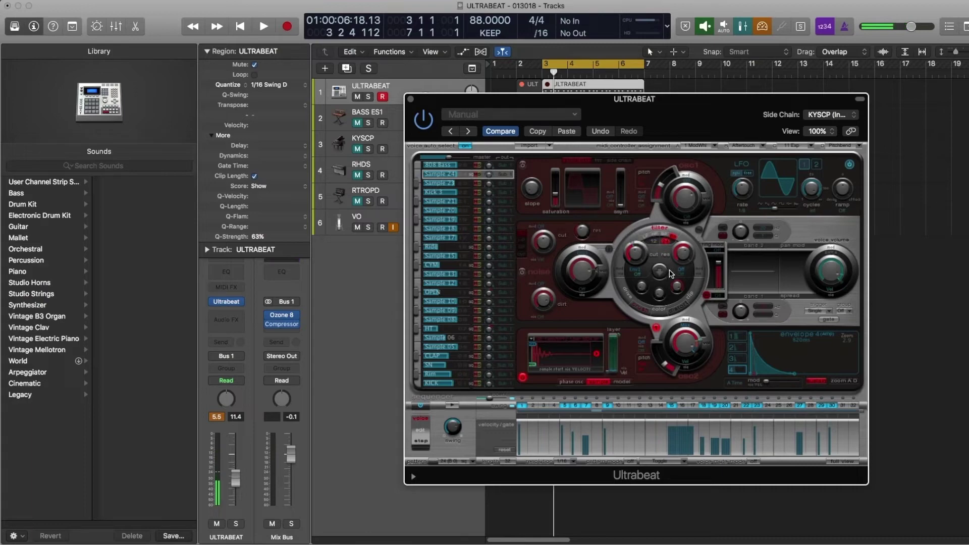
left_click(661, 229)
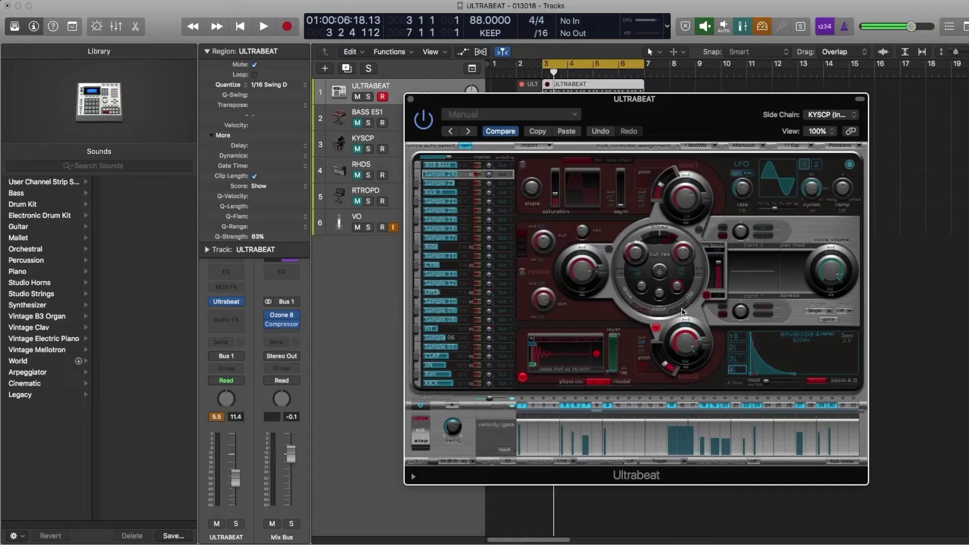
Step: Turn on the crush effect, adjust its drive and color, and reshape envelope 4's decay curve
left_click(643, 308)
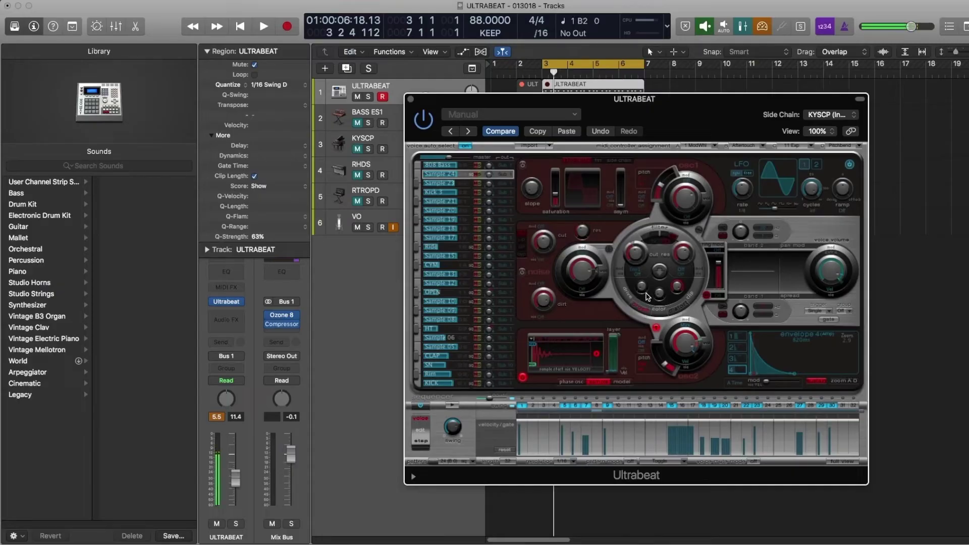
left_click_drag(643, 291, 639, 214)
left_click_drag(660, 294, 658, 266)
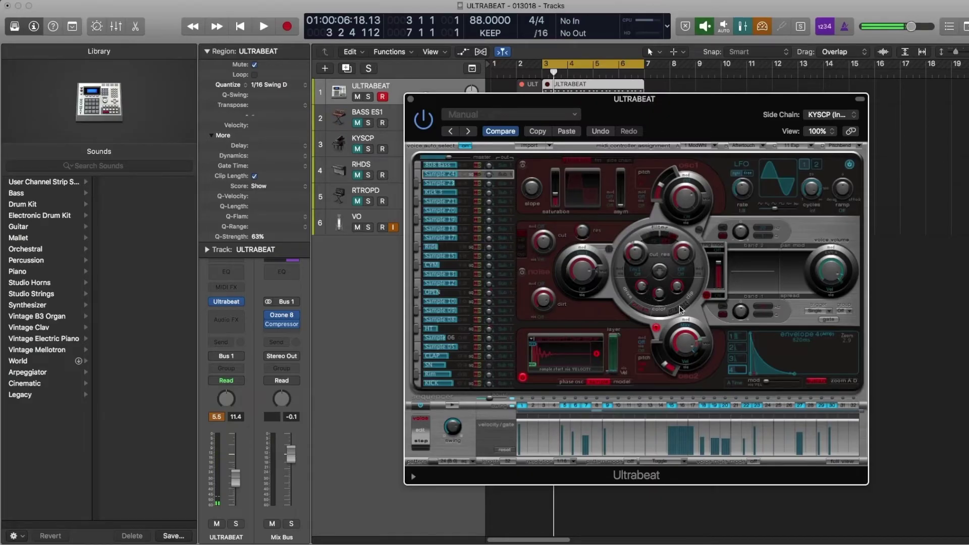
mouse_move(656, 294)
left_mouse_down()
mouse_move(643, 247)
mouse_move(651, 323)
mouse_move(641, 275)
mouse_move(659, 271)
mouse_move(660, 229)
mouse_move(666, 280)
mouse_move(675, 240)
mouse_move(677, 305)
mouse_move(673, 248)
mouse_move(646, 312)
mouse_move(648, 303)
left_mouse_up()
left_click_drag(659, 295, 661, 319)
left_click_drag(801, 377, 771, 319)
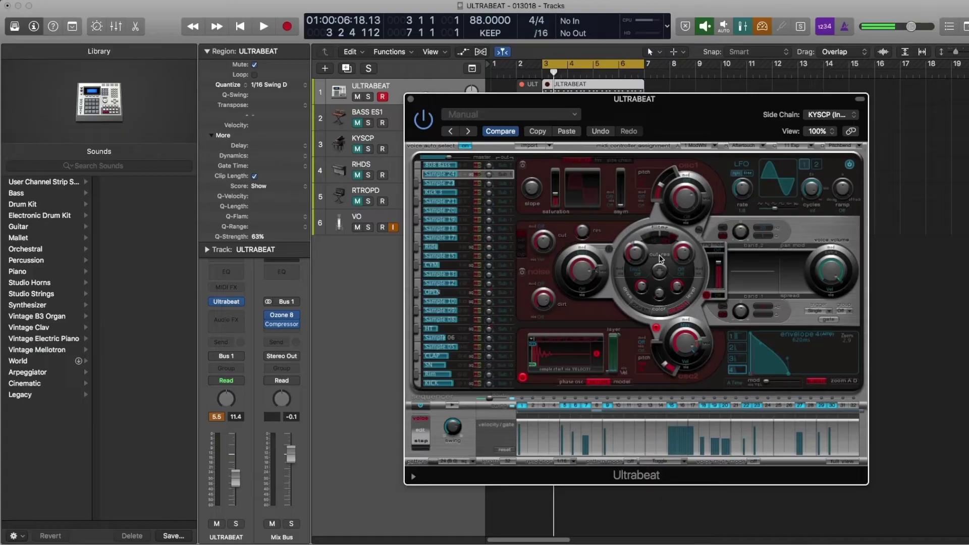
Step: Turn on the filter, reverse its routing with the distortion unit, and compare the sound with the filter switched off and on
left_click(672, 233)
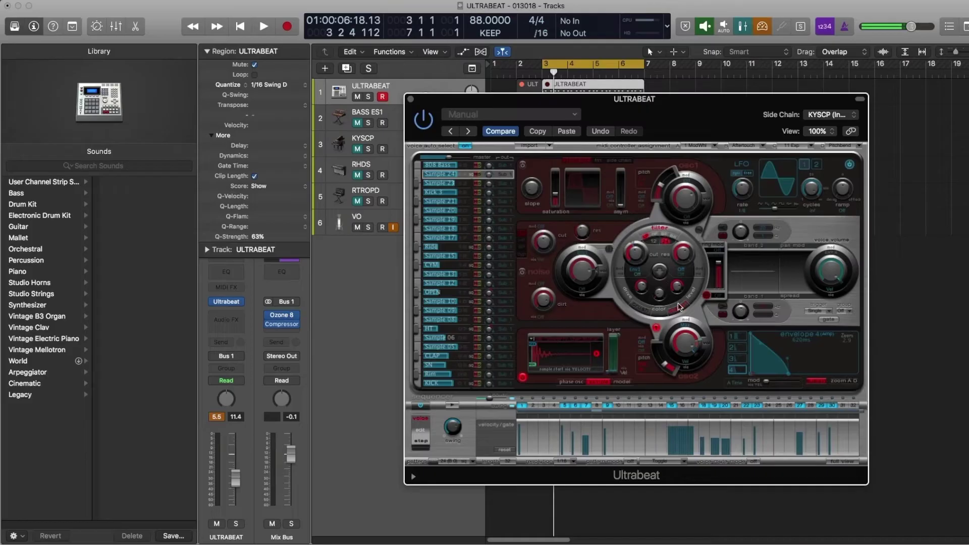
left_click(663, 274)
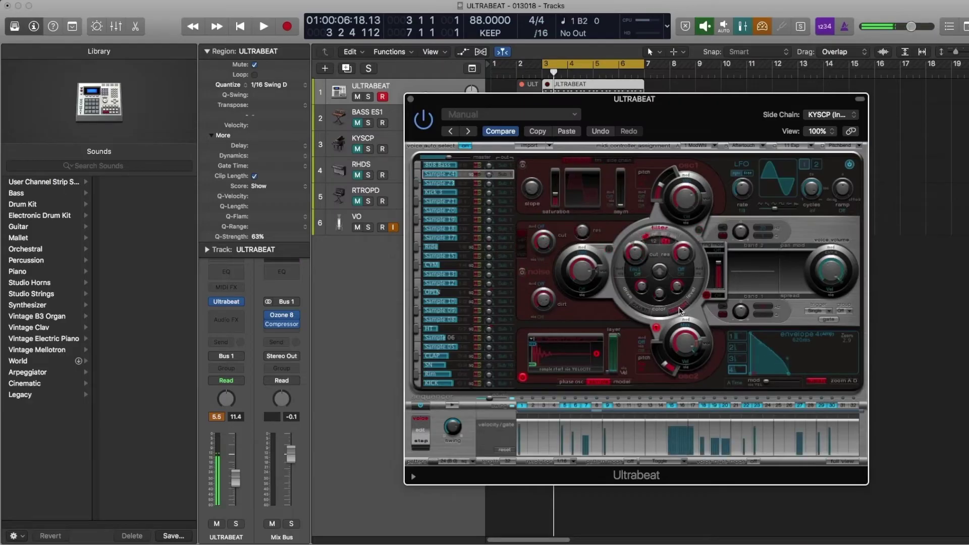
left_click(656, 227)
left_click(655, 227)
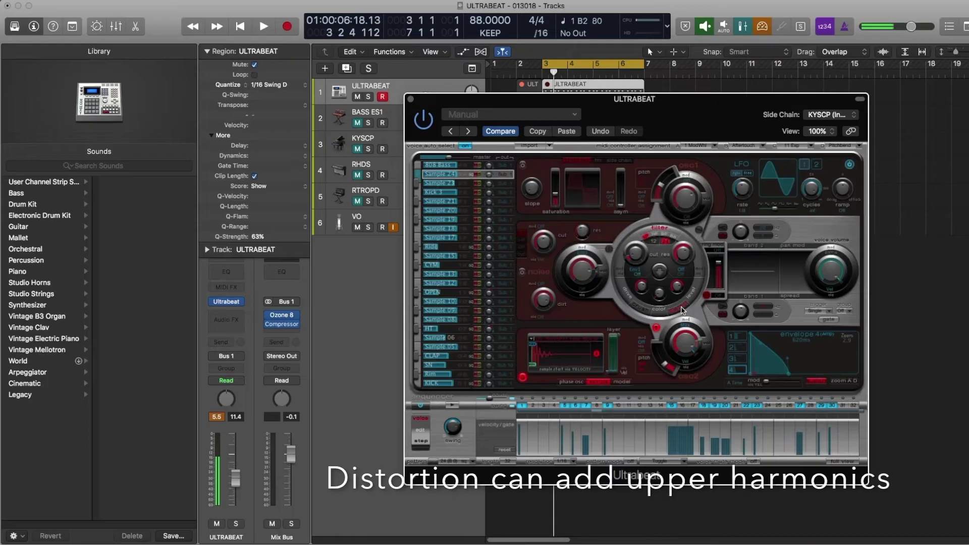
left_click(634, 249)
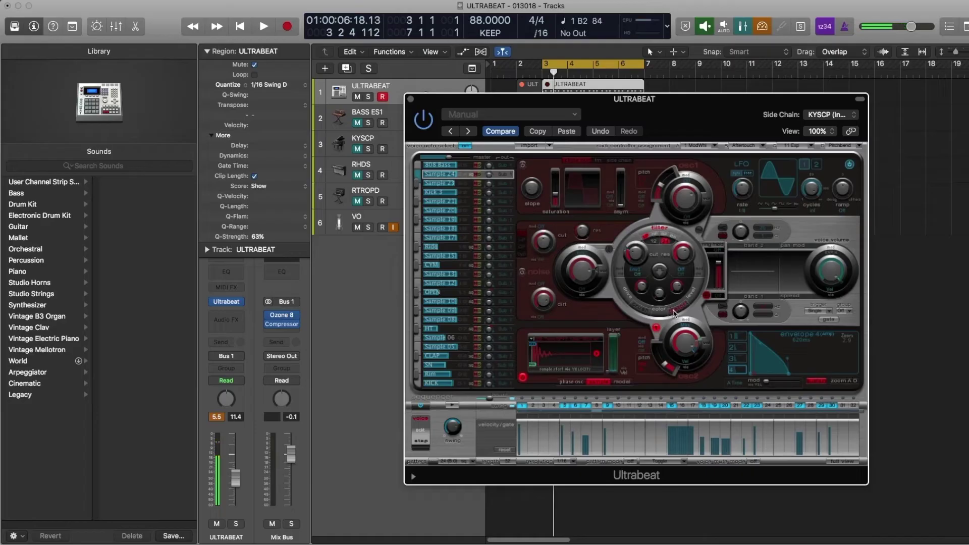
Step: Bypass and re-enable the filter, raise its cutoff, and leave the filter turned off
left_click(659, 230)
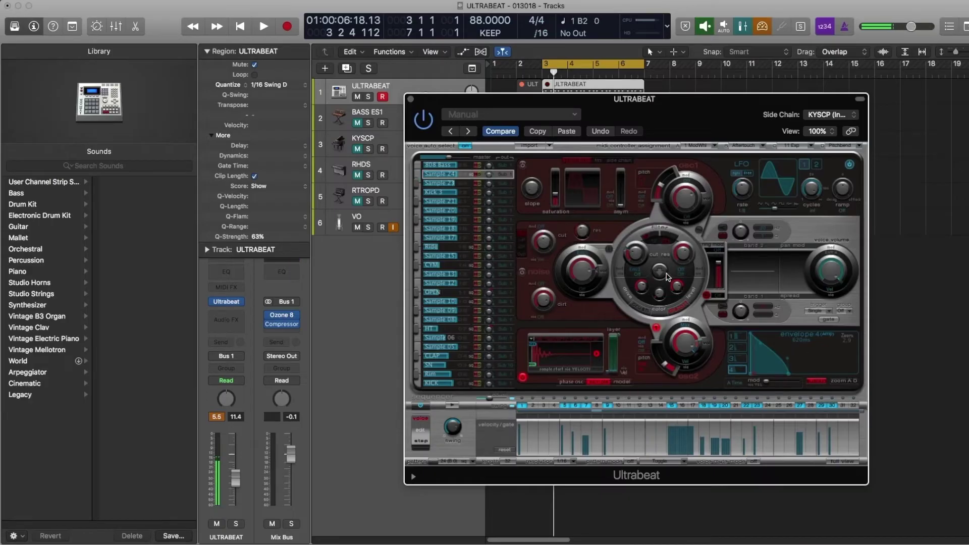
left_click(663, 227)
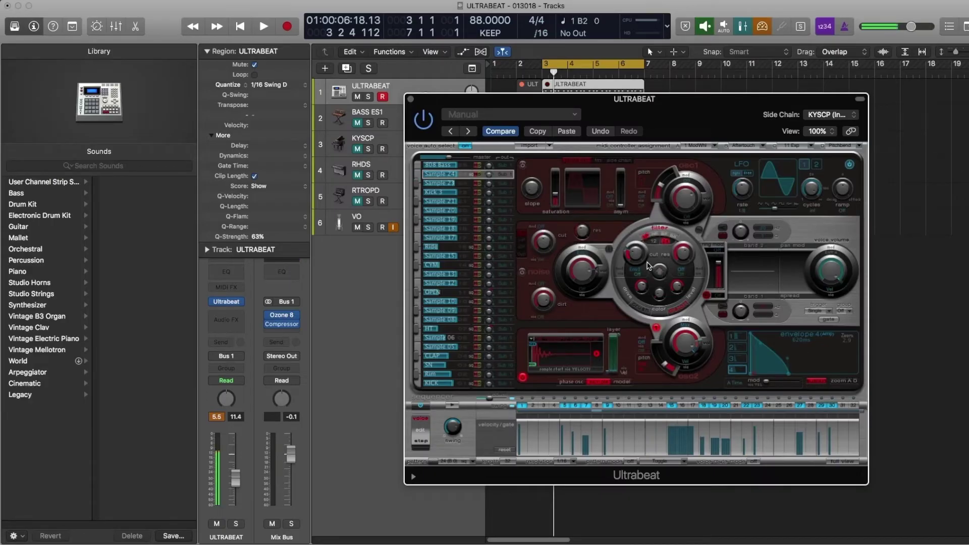
left_click_drag(637, 255, 631, 227)
left_click(660, 227)
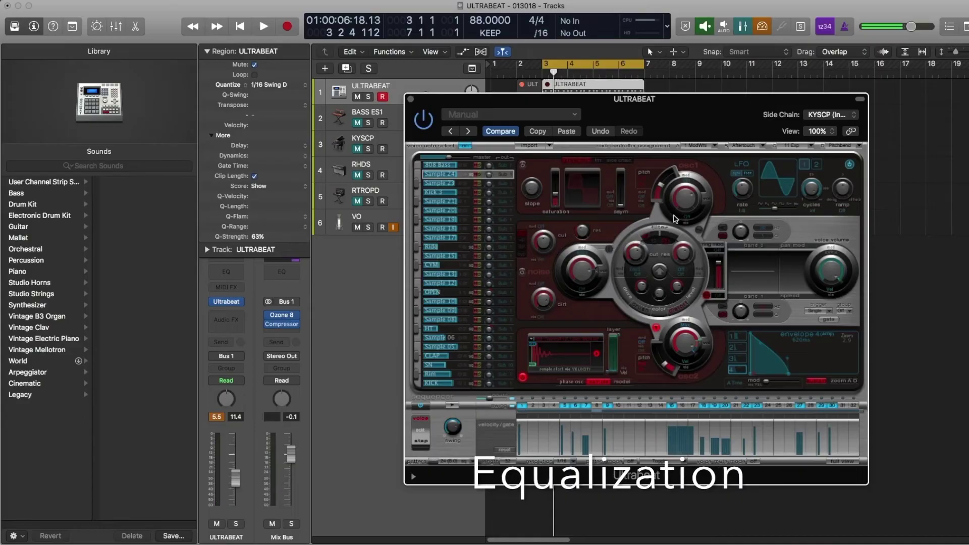
Step: Turn on both EQ bands and adjust the gain of each band
left_click(745, 246)
left_click(726, 230)
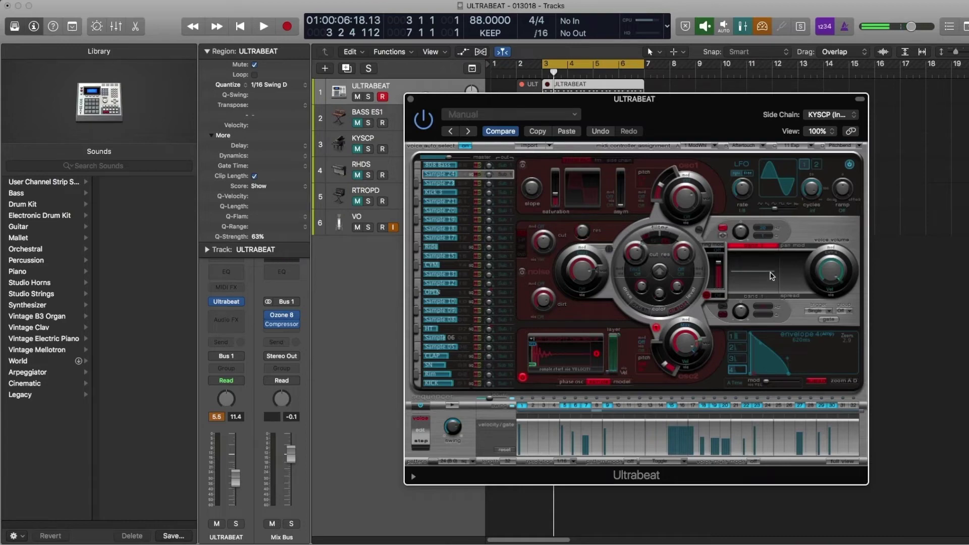
left_click_drag(745, 232, 767, 275)
left_click(722, 311)
left_click_drag(744, 312, 739, 284)
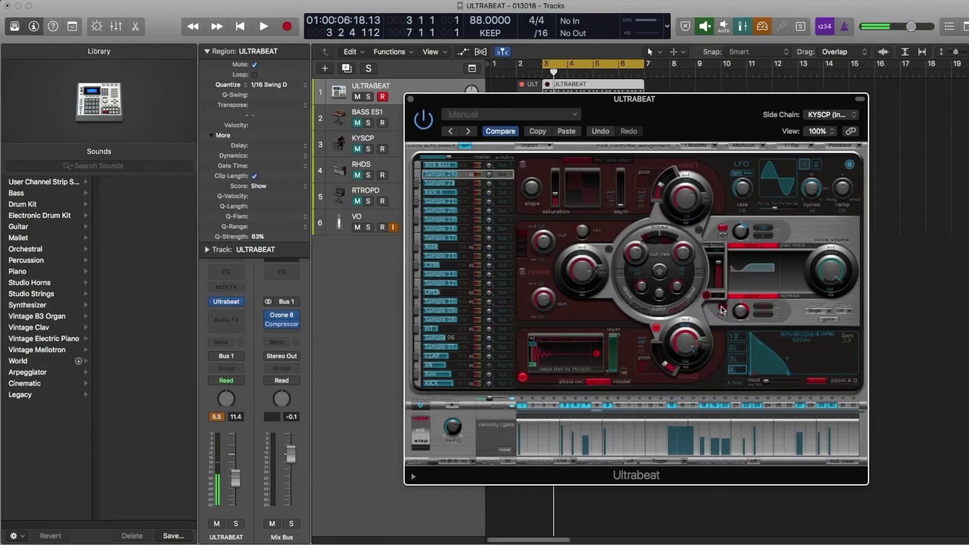
mouse_move(742, 310)
left_mouse_down()
mouse_move(742, 300)
mouse_move(767, 293)
mouse_move(766, 325)
mouse_move(745, 326)
left_mouse_up()
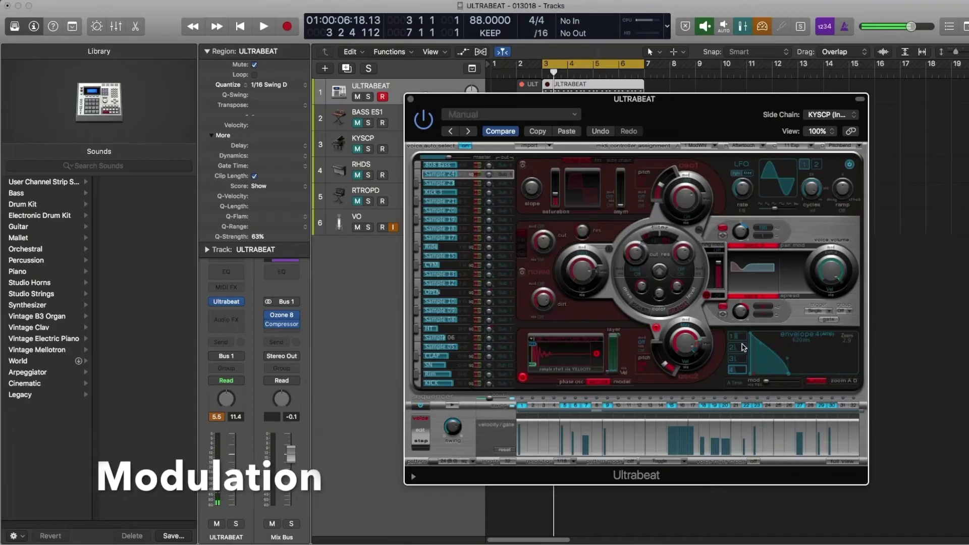
Step: Examine the modulation sources for oscillator 2's volume and the via controllers for the filter cutoff
left_click(685, 325)
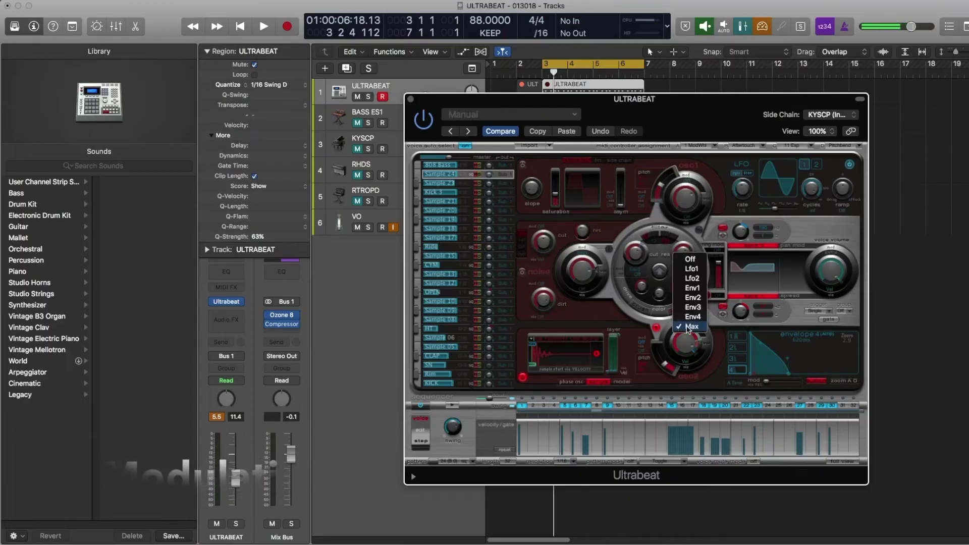
left_click(642, 314)
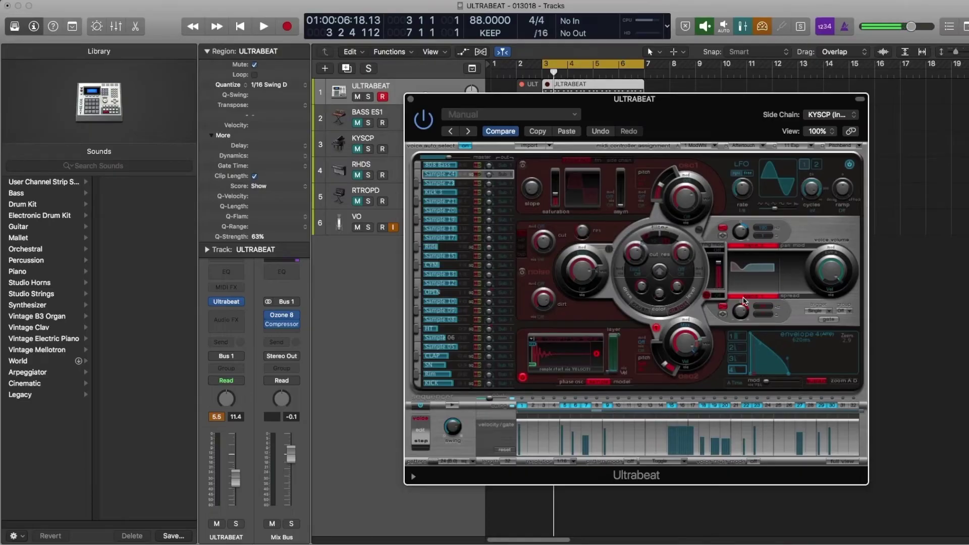
left_click(642, 278)
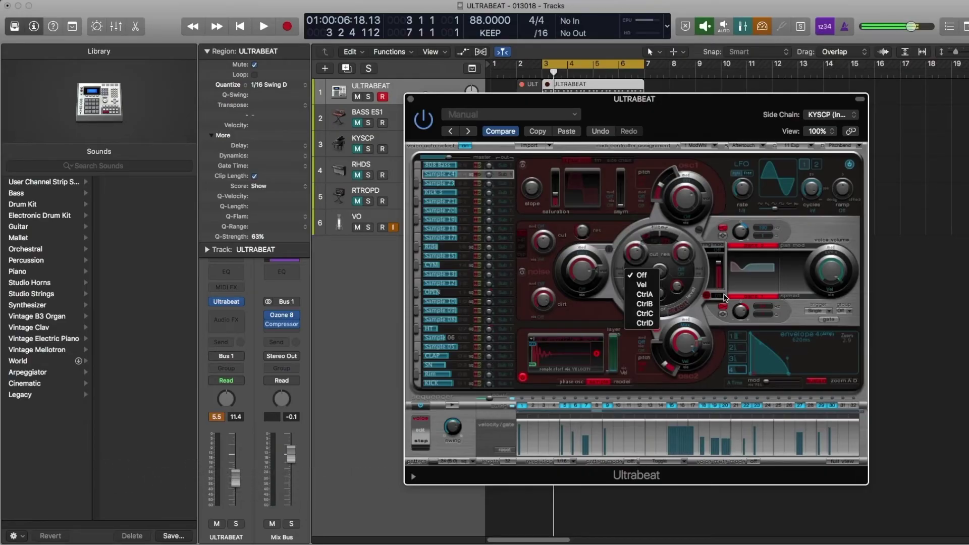
Step: Move the Ultrabeat window clear of the arrangement, unmute the ULTRABEAT region, and start playback
left_click_drag(606, 103, 571, 190)
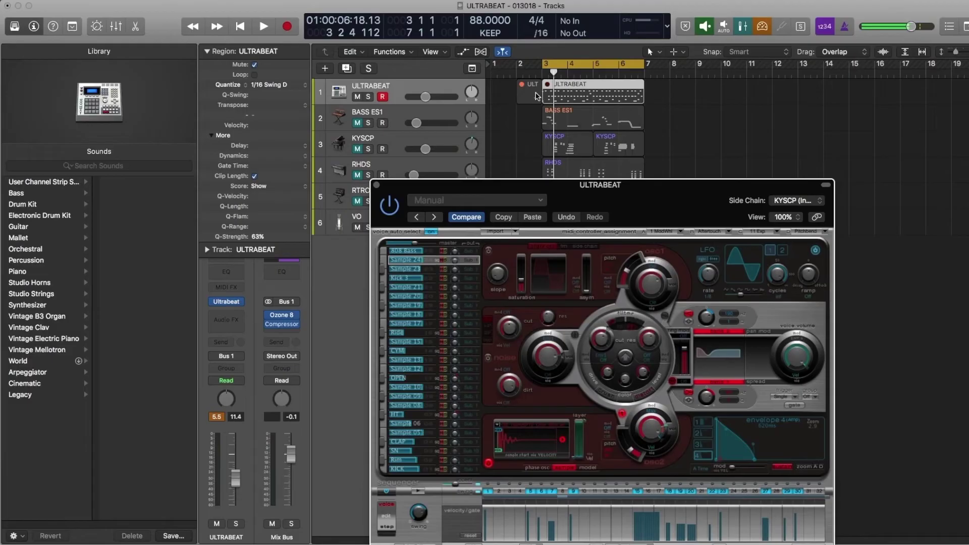
left_click(555, 87)
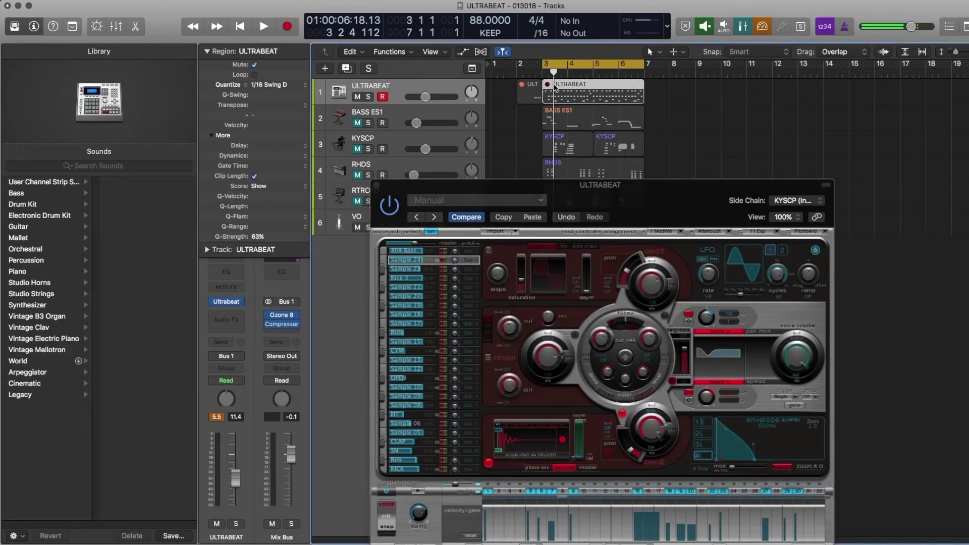
key("ctrl+m")
key("space")
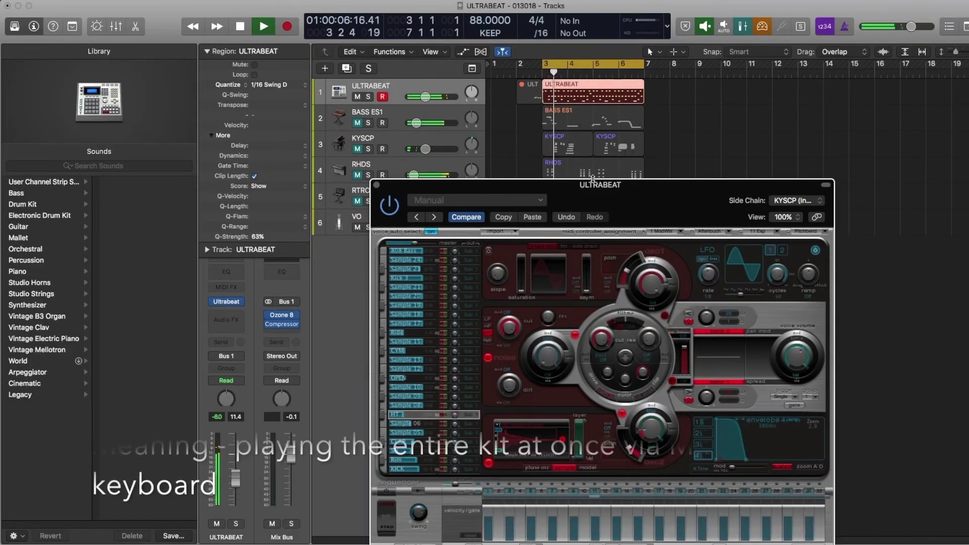
left_click_drag(592, 180, 611, 129)
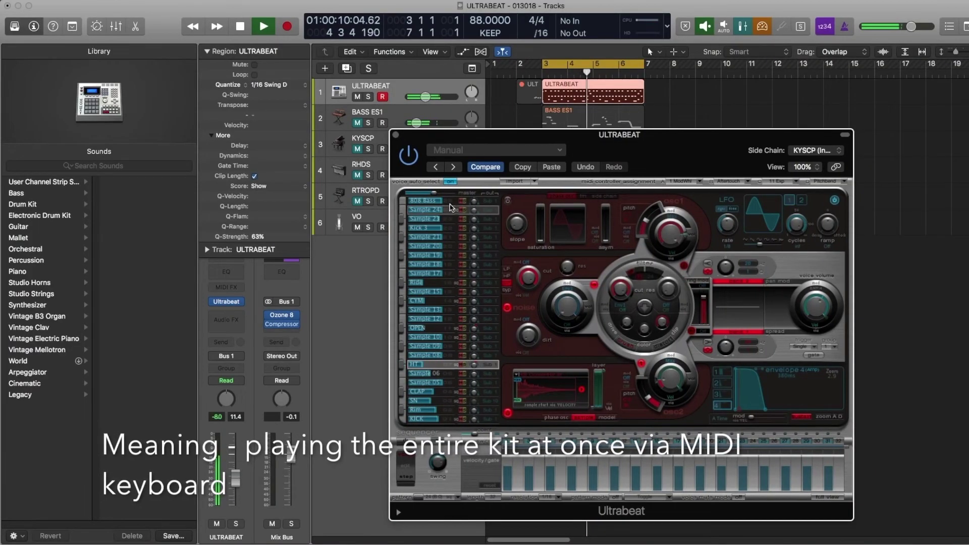
Step: Turn off voice auto select, select the KICK voice, and stop playback
left_click(451, 181)
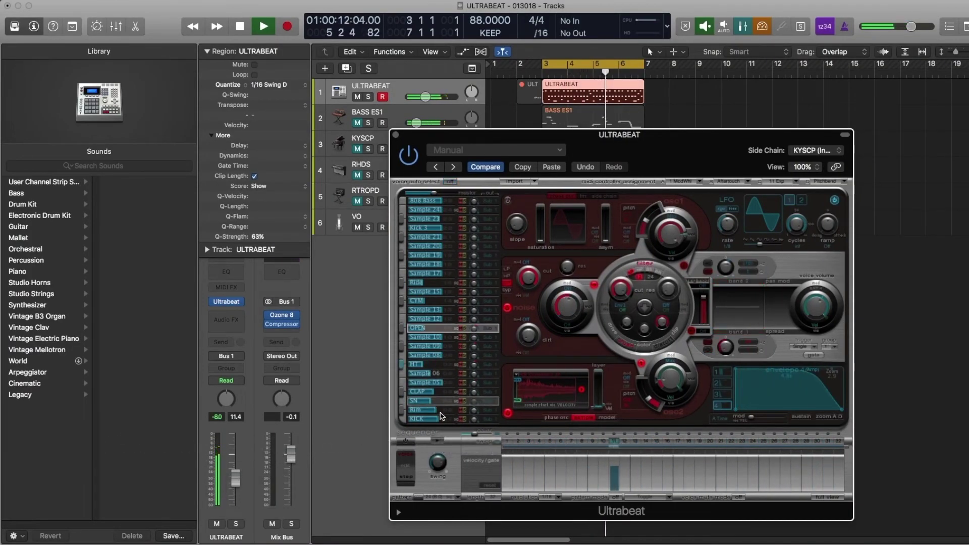
left_click(441, 418)
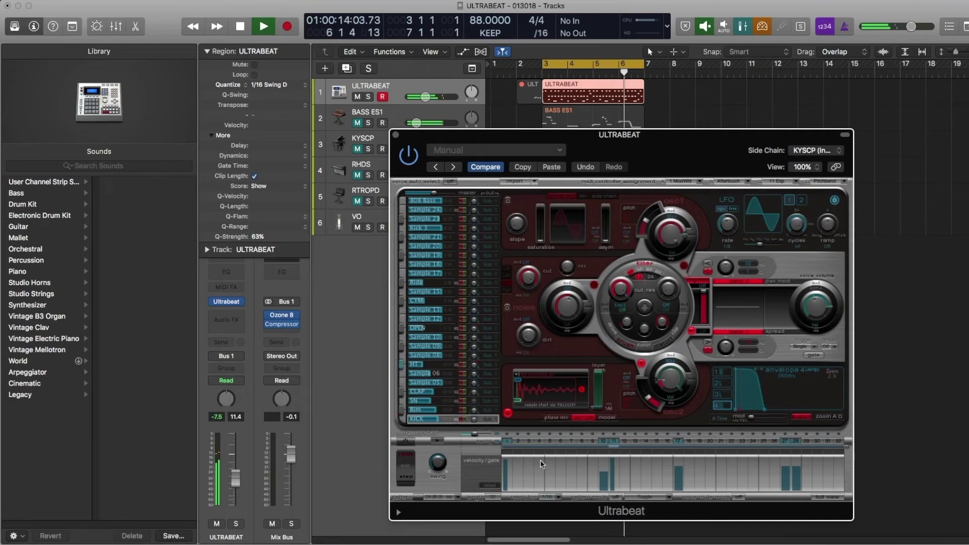
key("space")
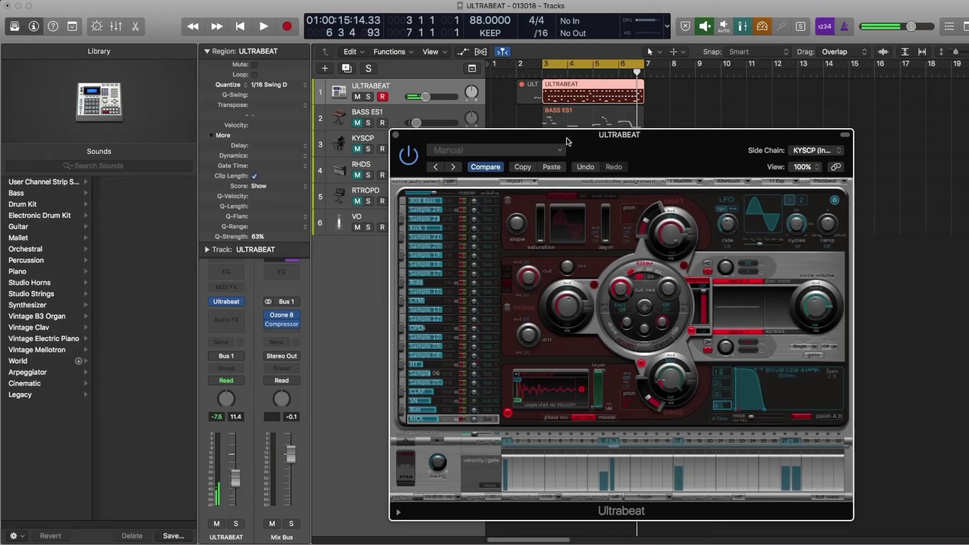
Step: Mute the ULTRABEAT region, turn on Ultrabeat's step sequencer, and start its pattern
left_click(569, 91)
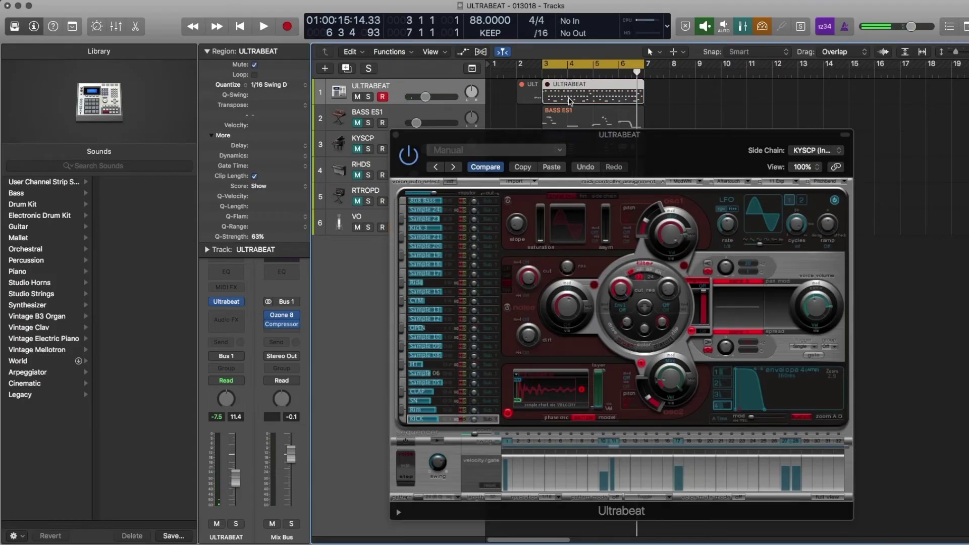
left_click(406, 441)
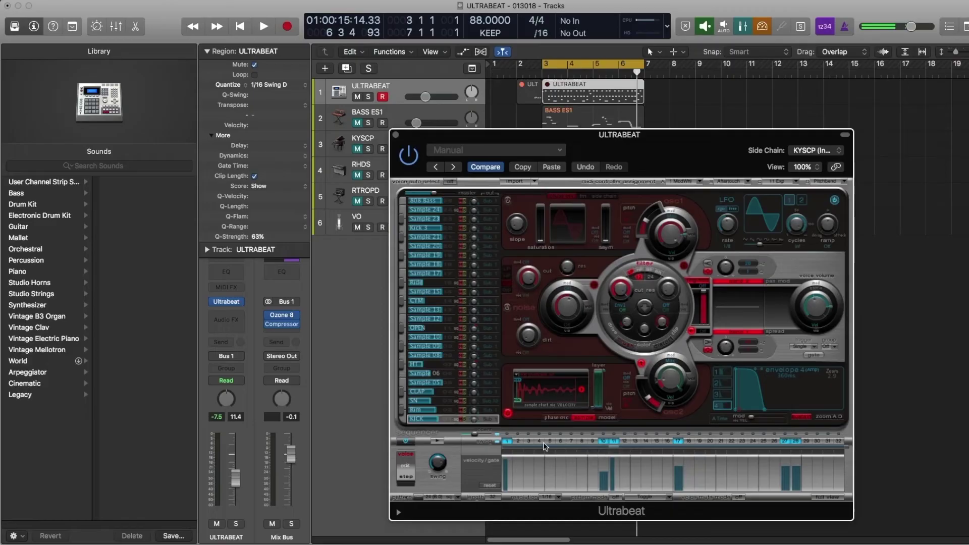
left_click(443, 441)
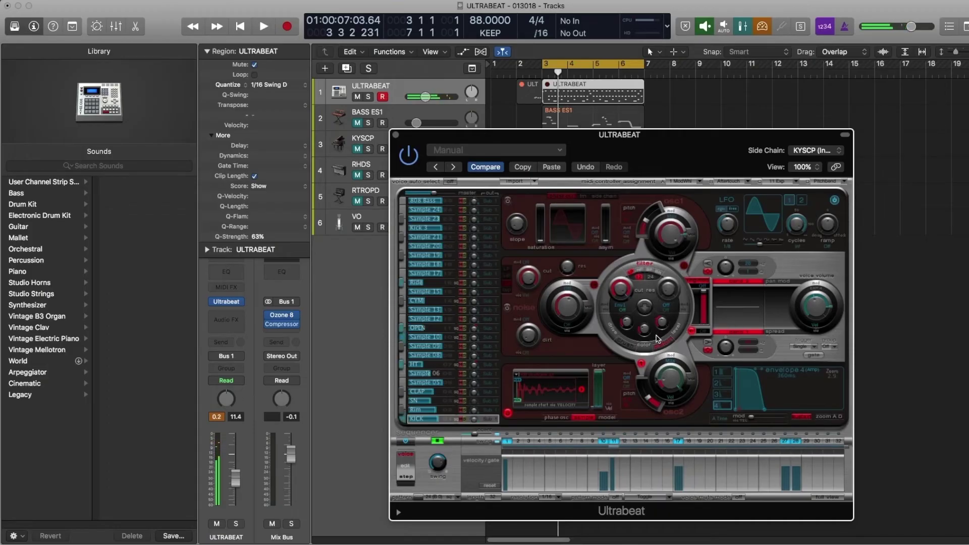
Step: Adjust the gain of both EQ bands on the KICK voice while the pattern plays
mouse_move(627, 323)
left_mouse_down()
mouse_move(645, 345)
mouse_move(646, 316)
mouse_move(635, 411)
mouse_move(646, 332)
mouse_move(640, 355)
mouse_move(628, 314)
mouse_move(625, 323)
left_mouse_up()
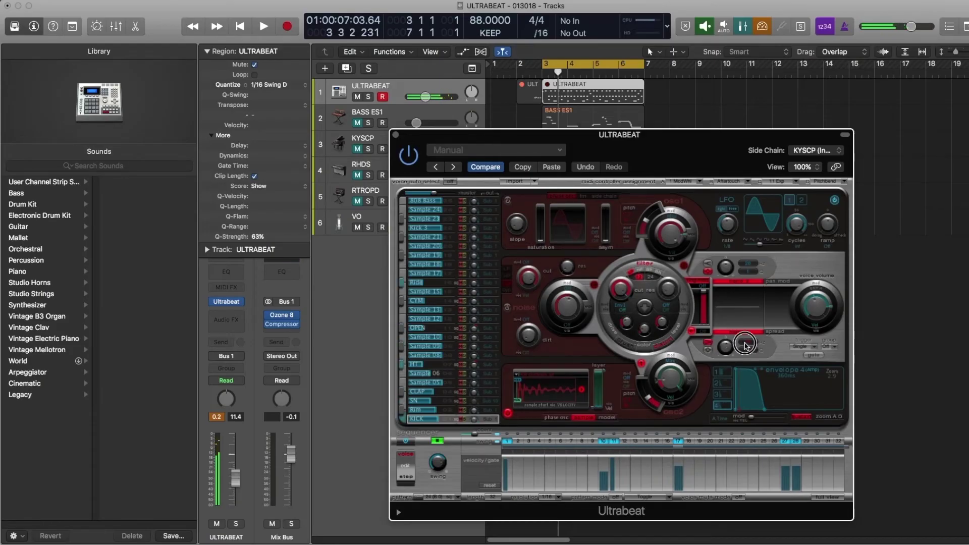
left_click_drag(733, 335, 725, 317)
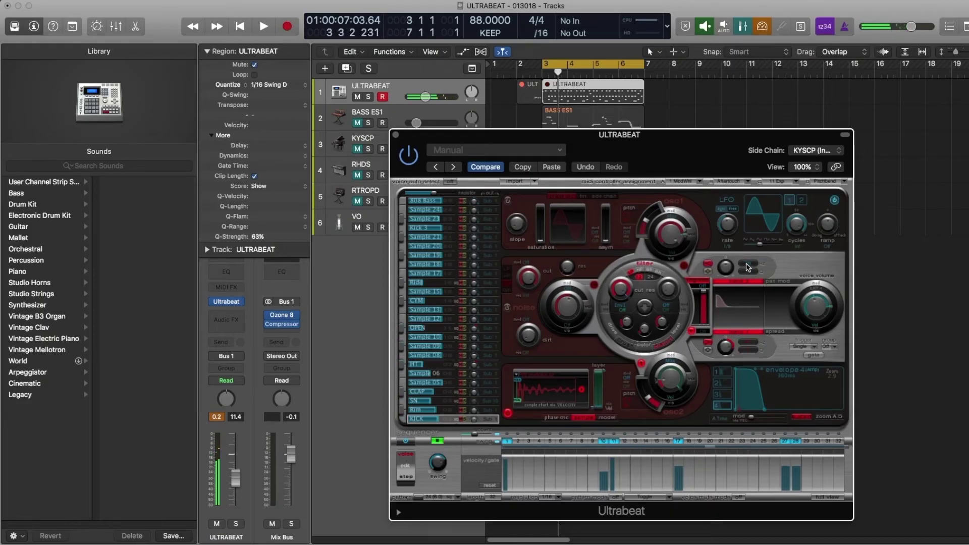
mouse_move(746, 263)
left_mouse_down()
mouse_move(751, 239)
mouse_move(764, 238)
mouse_move(735, 251)
left_mouse_up()
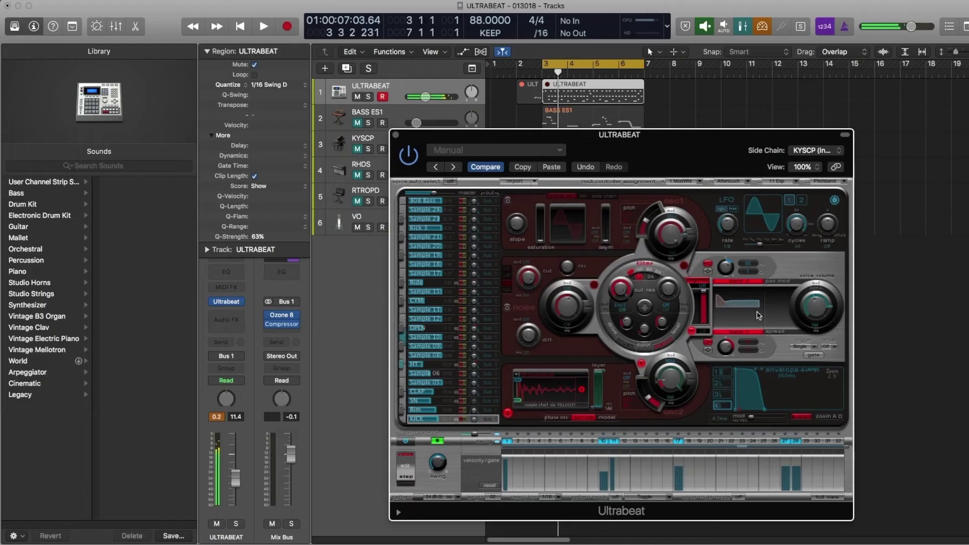
left_click_drag(725, 268, 724, 273)
left_click(722, 269)
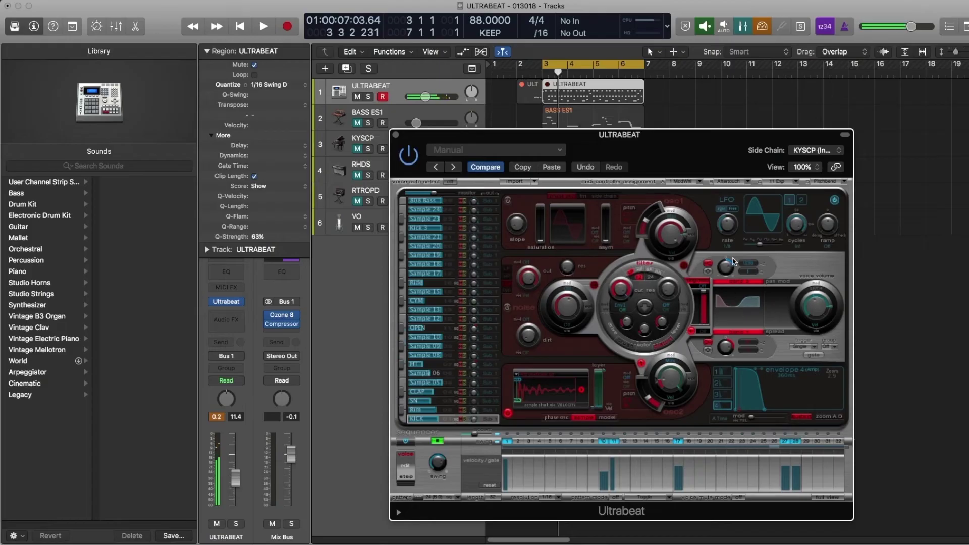
left_click(730, 267)
Step: Reshape the KICK voice's low EQ band directly on the EQ curve
left_click(725, 350)
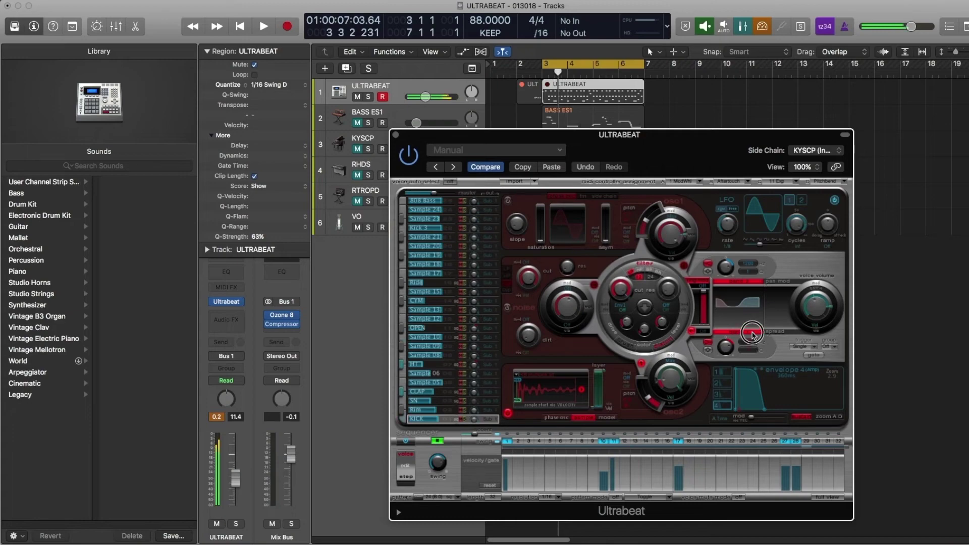
mouse_move(724, 301)
left_mouse_down()
mouse_move(727, 324)
mouse_move(724, 303)
left_mouse_up()
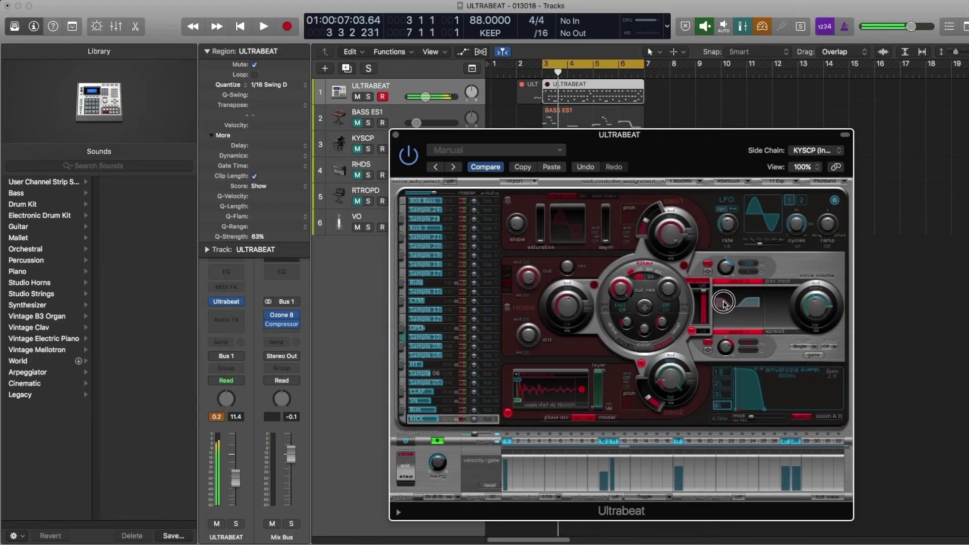
left_click_drag(723, 302, 725, 304)
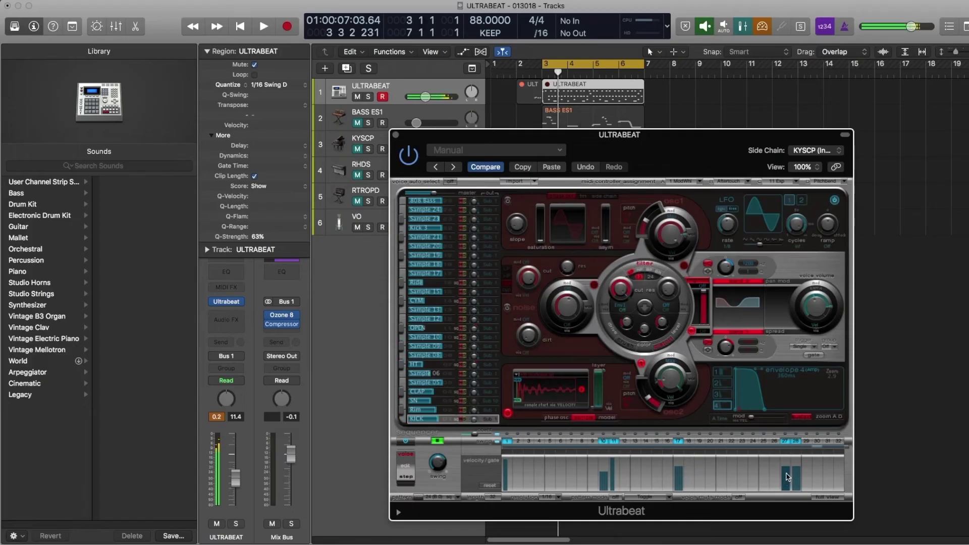
Step: In the sequencer's full view, try extra KICK, SN and CLAP hits, remove them, and return to the synth view with CLAP selected
left_click(823, 497)
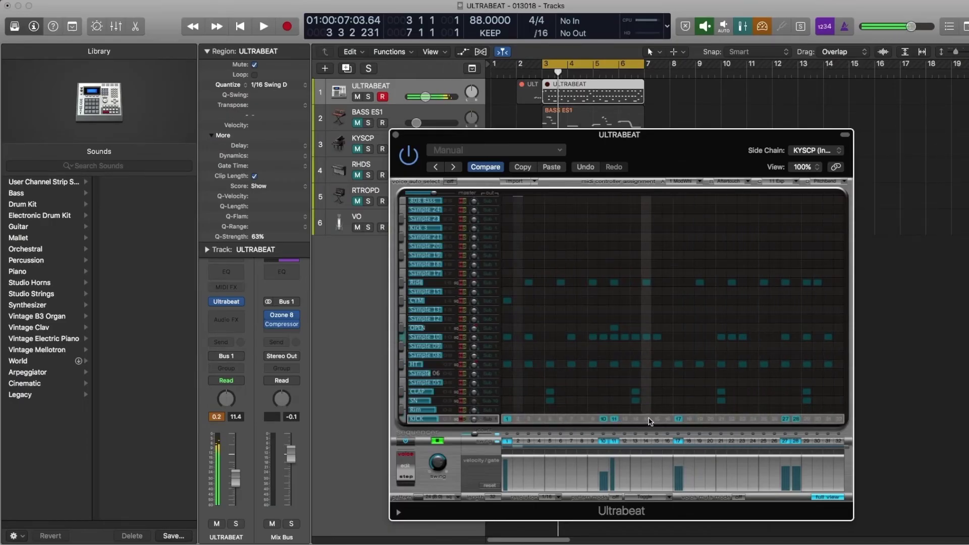
left_click(550, 419)
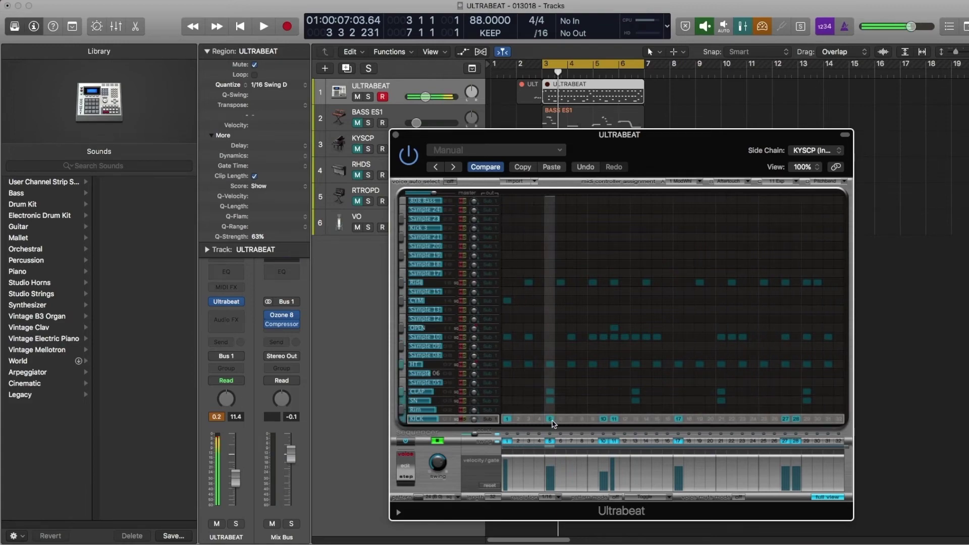
left_click(550, 419)
left_click(722, 419)
left_click(721, 419)
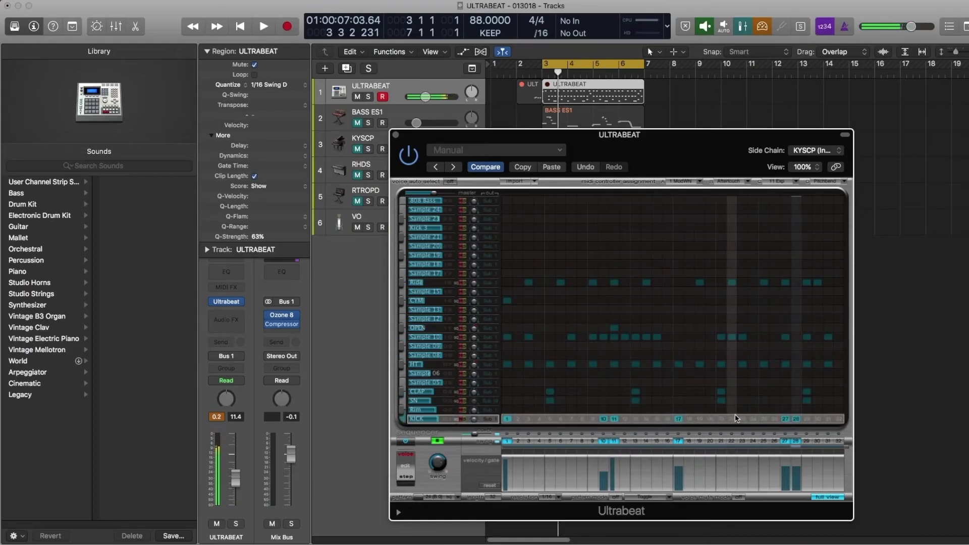
left_click(517, 400)
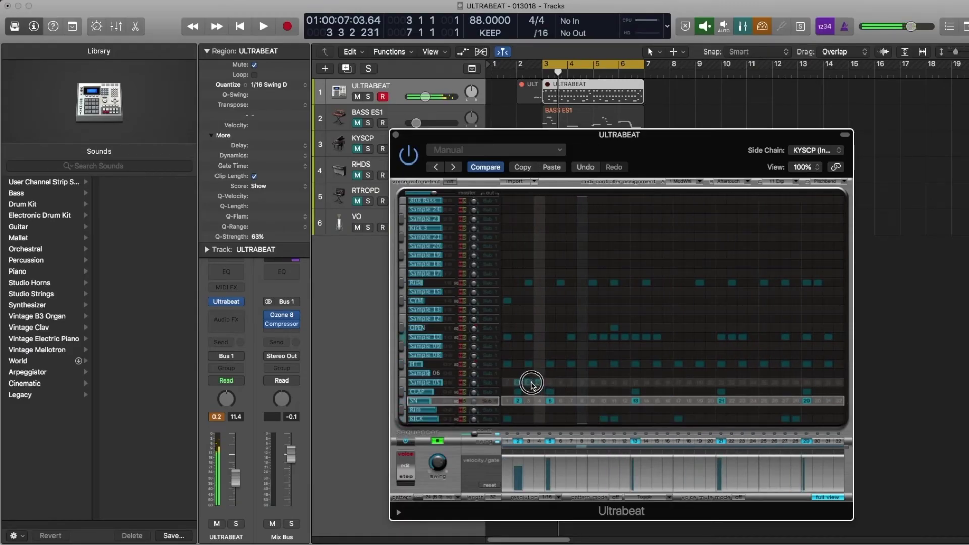
left_click(518, 401)
left_click(517, 391)
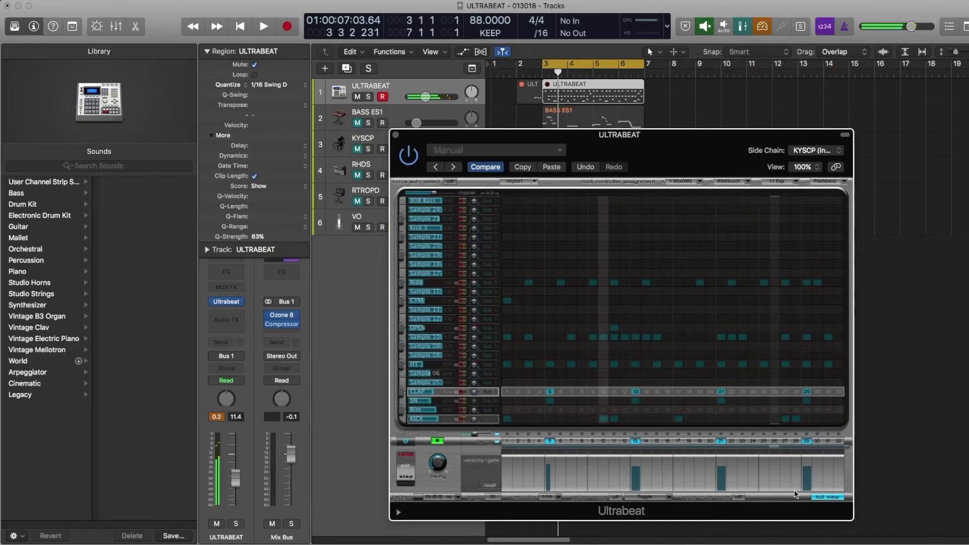
left_click(822, 498)
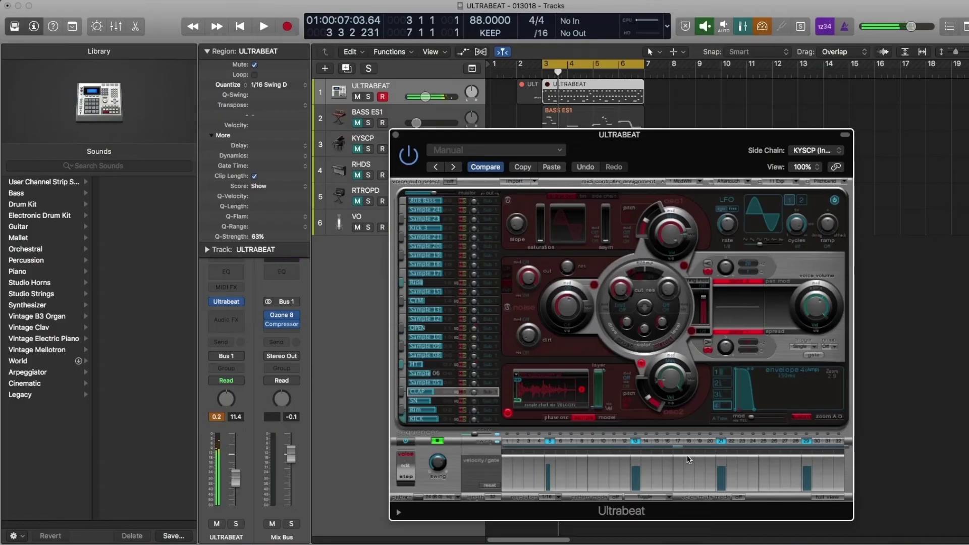
Step: Add CLAP hits on steps 18, 19 and 20 of the pattern
left_click(688, 441)
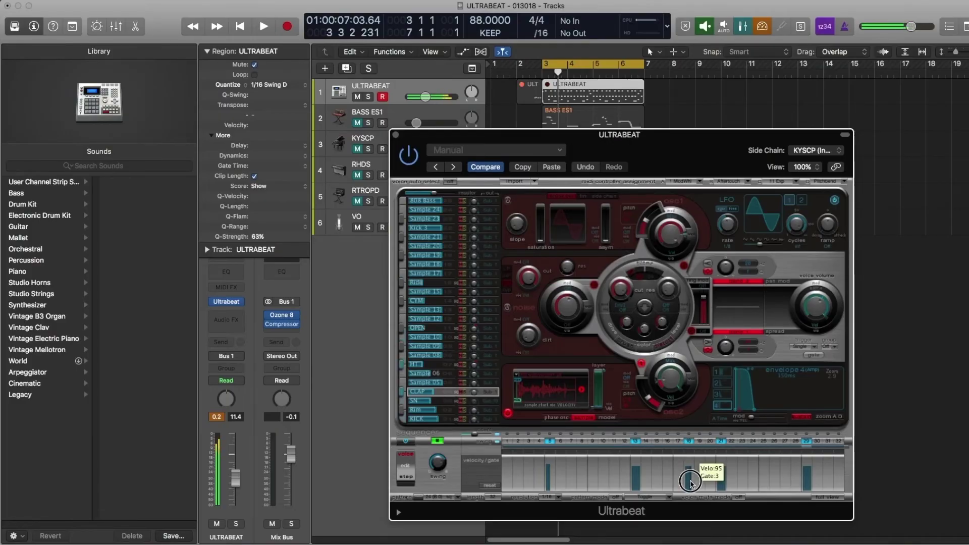
left_click(698, 465)
left_click(709, 462)
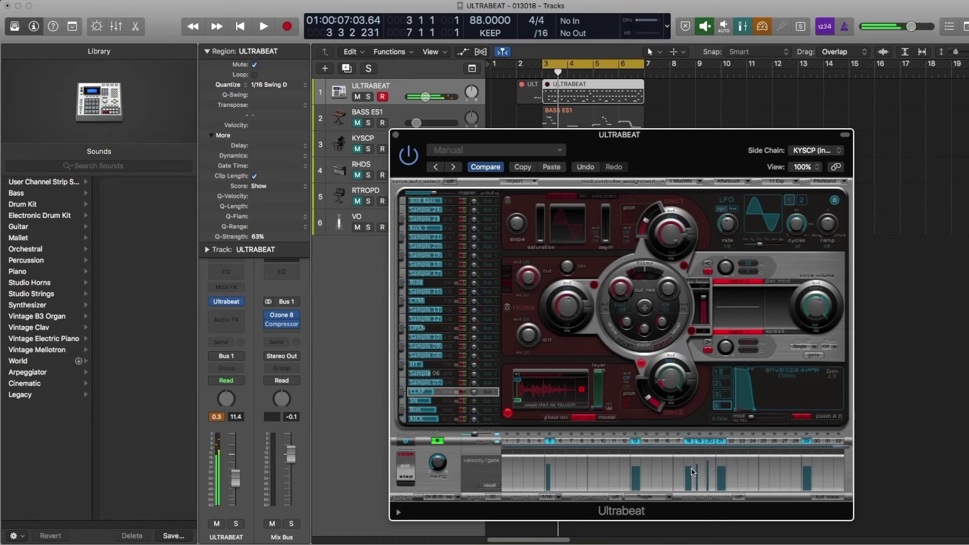
Step: Add a CLAP hit on step 17, shape rising velocities with short gates across steps 17 to 20, and set step 21's velocity to 127
left_click(689, 473)
left_click(697, 473)
left_click(708, 464)
left_click(674, 484)
left_click(685, 483)
left_click(687, 483)
left_click_drag(687, 478, 686, 482)
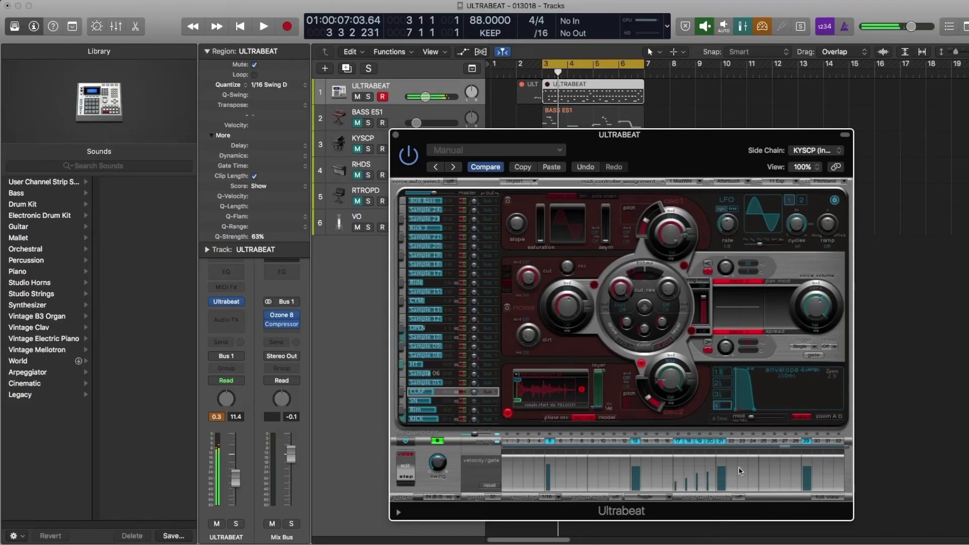
left_click_drag(721, 466, 721, 458)
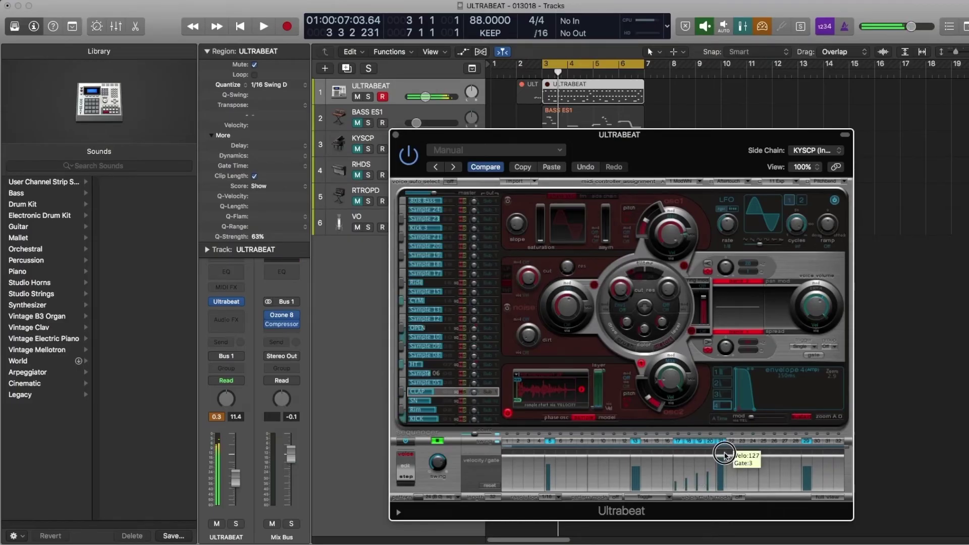
Step: Thin out the CLAP fill by clearing steps 17, 19 and 20 and keeping a soft hit on step 18
left_click(688, 481)
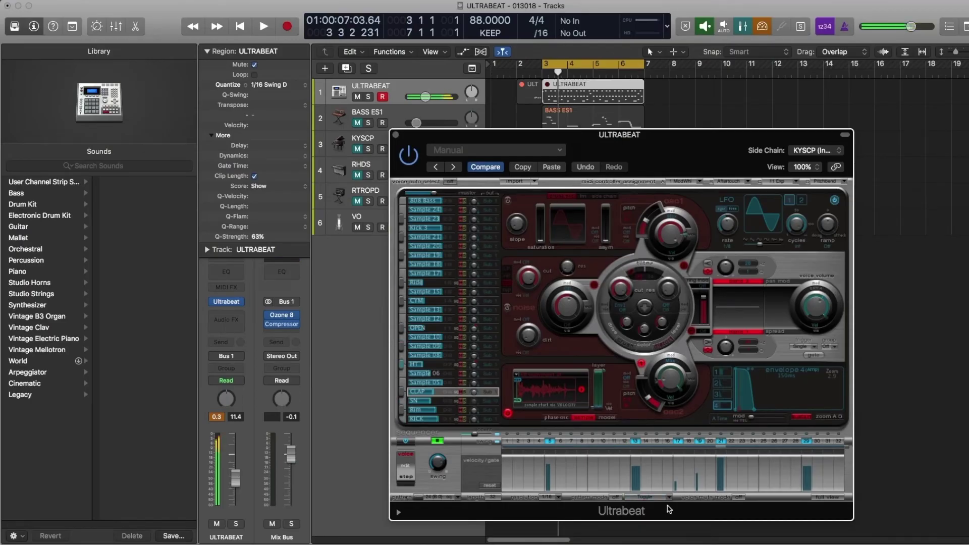
left_click(687, 480)
left_click_drag(675, 482, 696, 515)
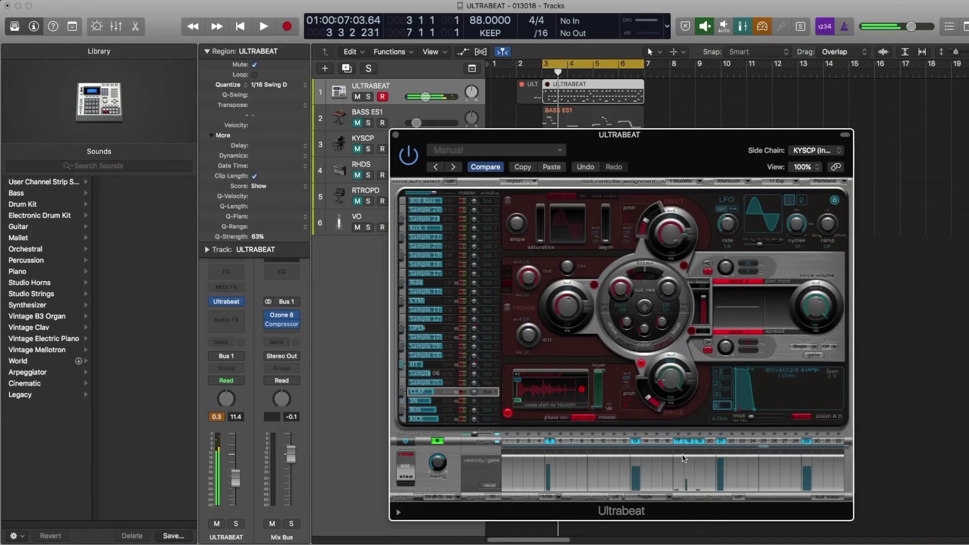
left_click(706, 465)
left_click(679, 442)
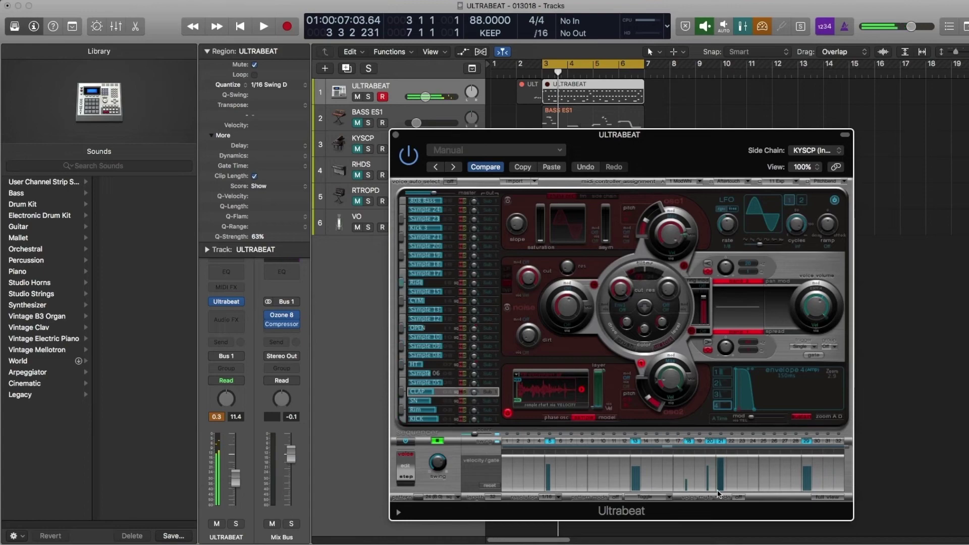
left_click(709, 439)
Step: Add a soft CLAP hit on step 15, and play the pattern briefly with the song before stopping it
left_click(660, 445)
left_click(659, 486)
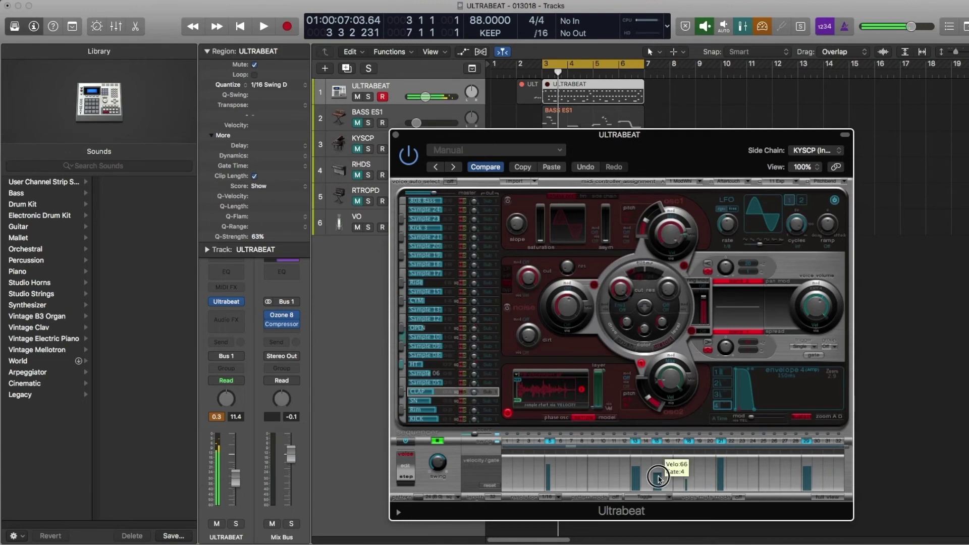
left_click(688, 474)
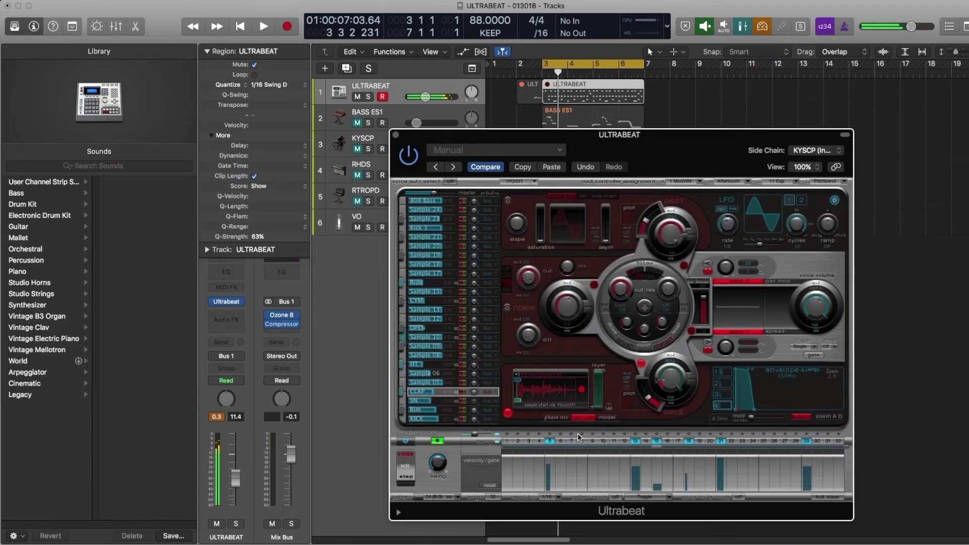
key("space")
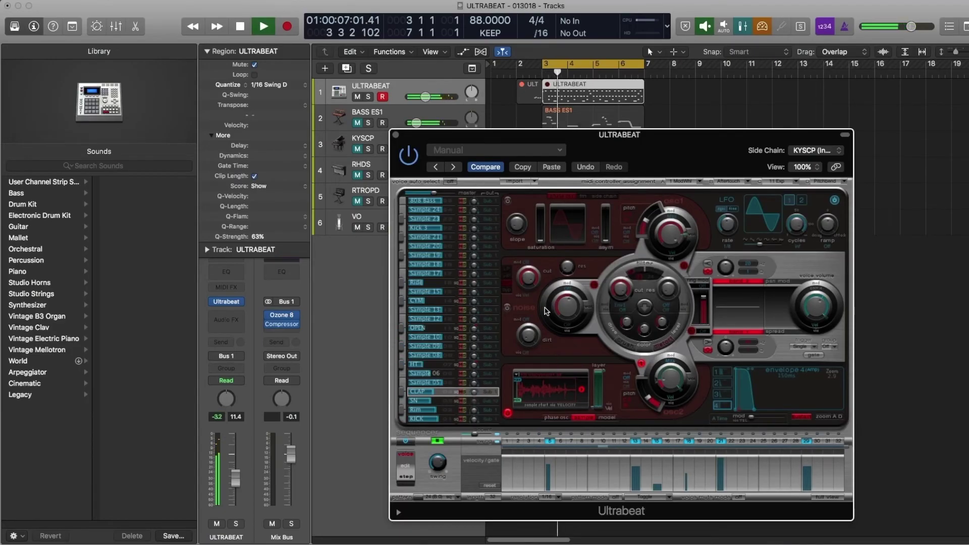
key("space")
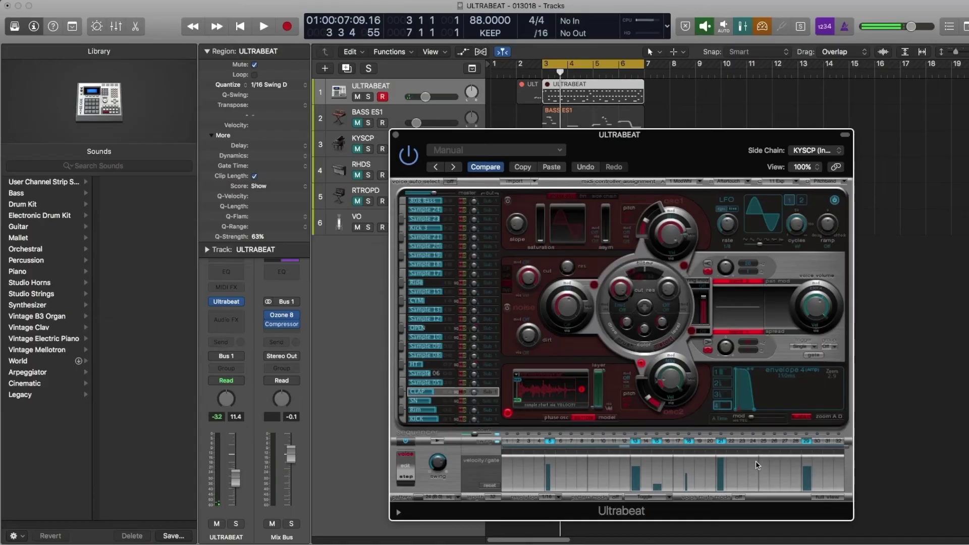
Step: Compare the full view with the sequencer's step edit mode, and return to voice edit mode with the full view off
left_click(828, 497)
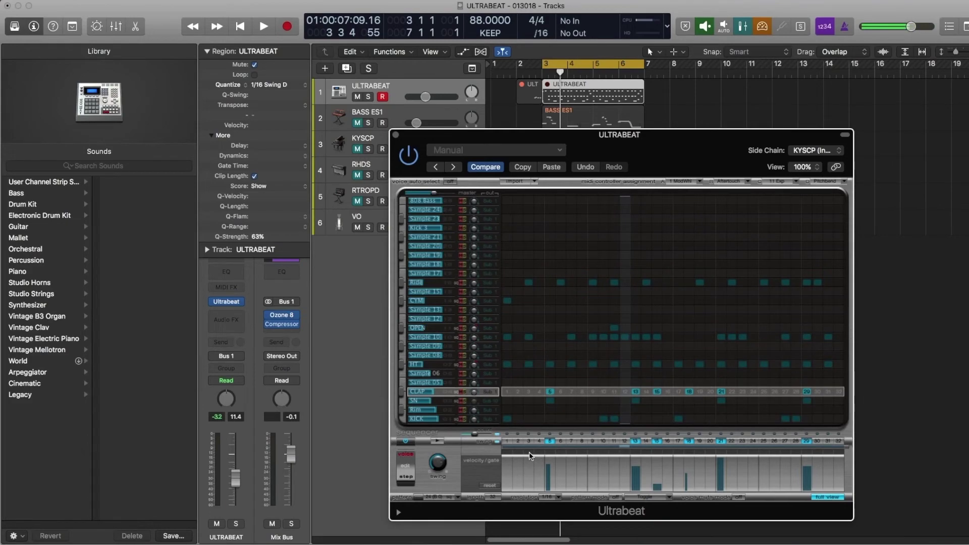
left_click(412, 477)
left_click(827, 498)
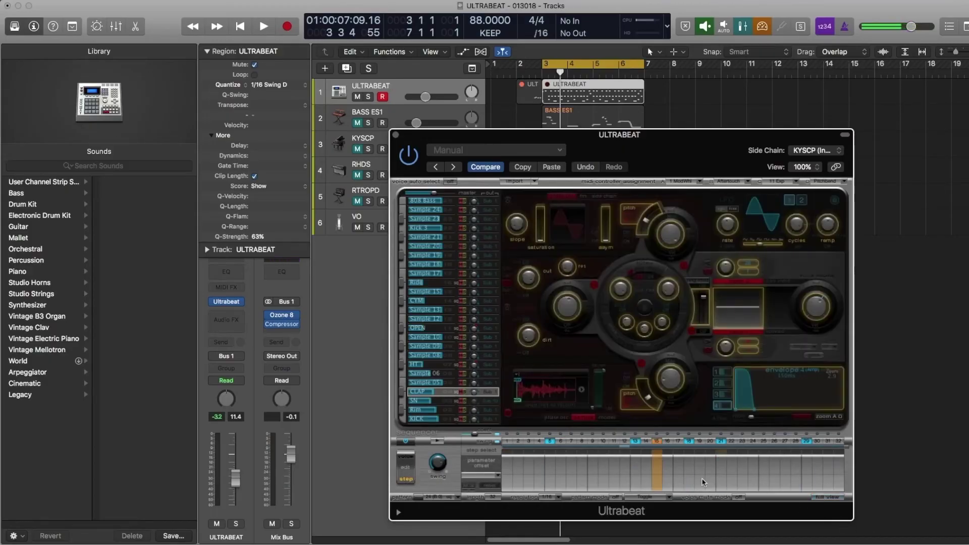
left_click(407, 457)
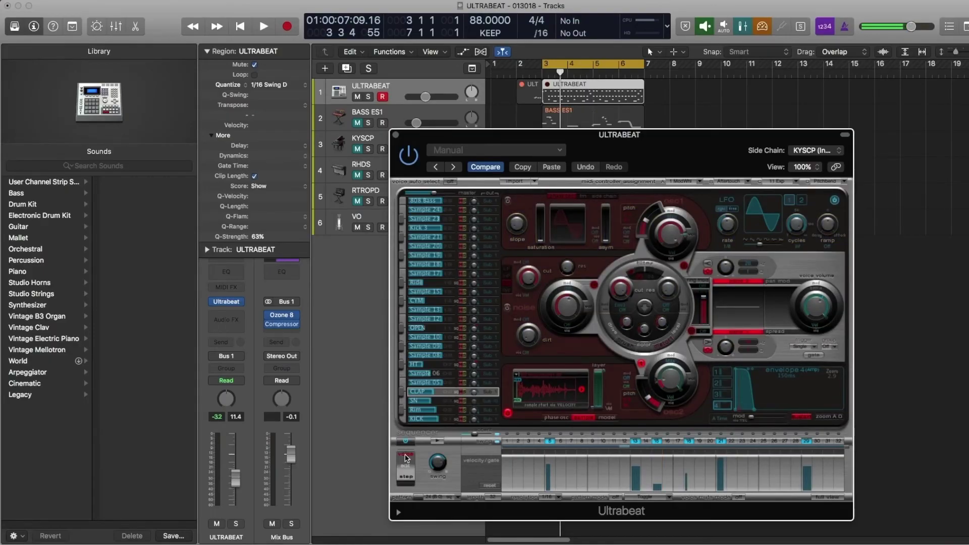
Step: In step edit mode, select the CYM voice and add hits on steps 8, 12 and 16
left_click(407, 477)
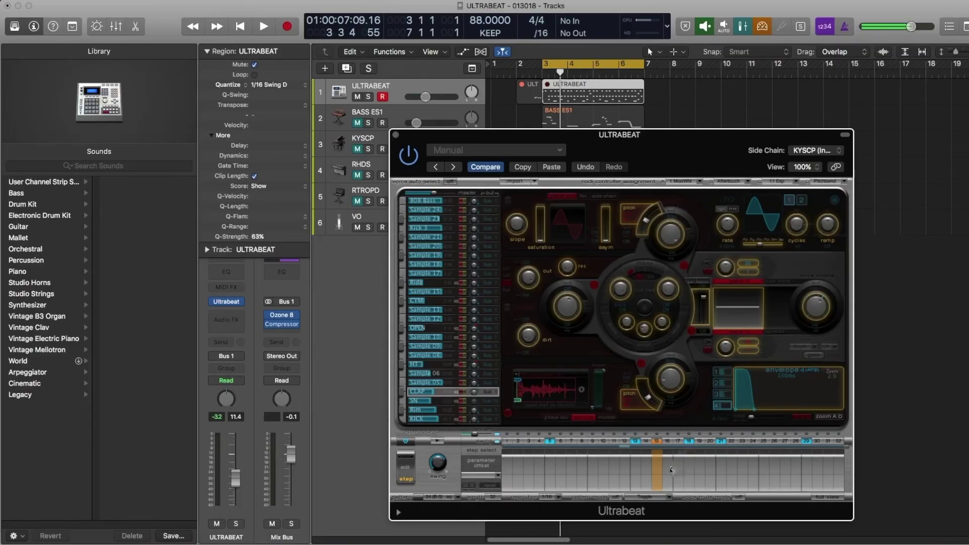
left_click(441, 305)
left_click(582, 442)
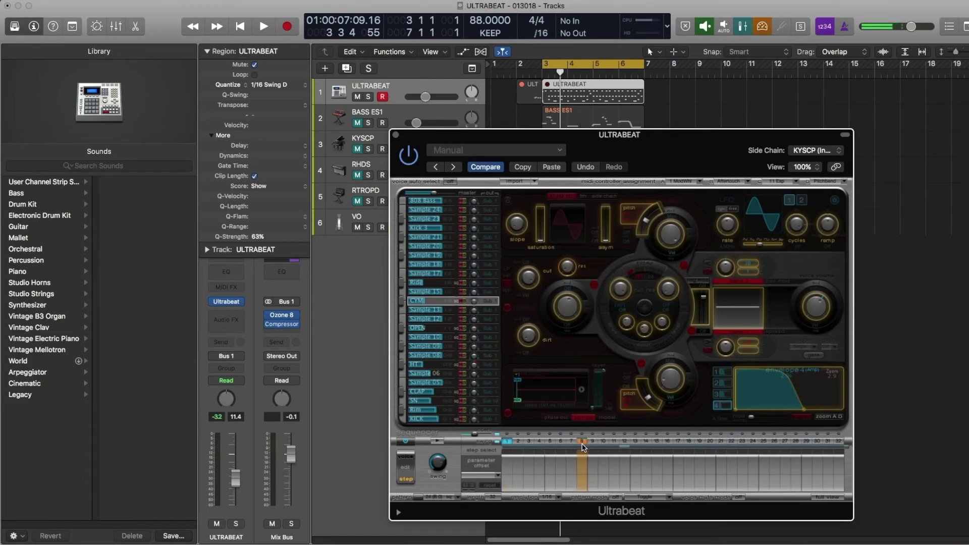
left_click(626, 442)
left_click(665, 443)
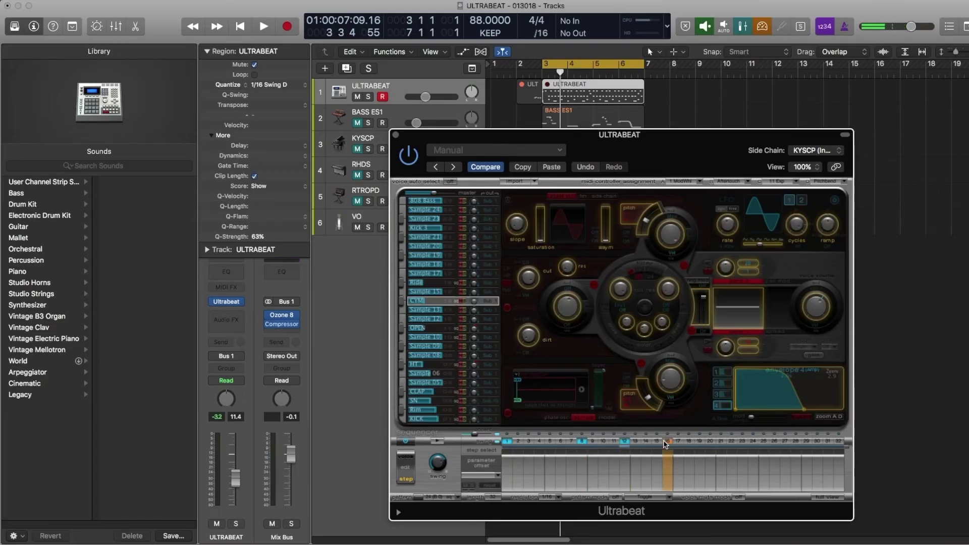
Step: Return to voice edit mode, add a CYM hit on step 5, and start playback
left_click(406, 454)
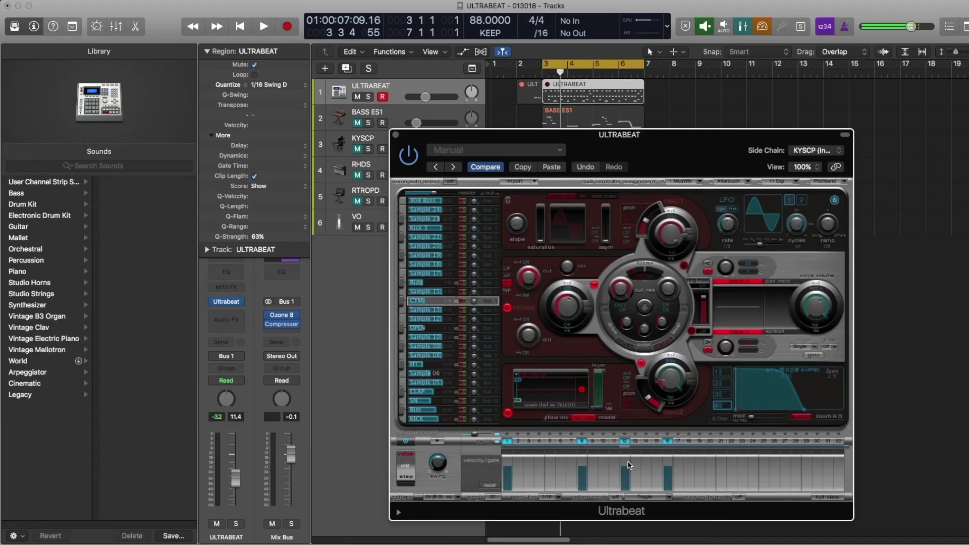
left_click(549, 442)
left_click(407, 478)
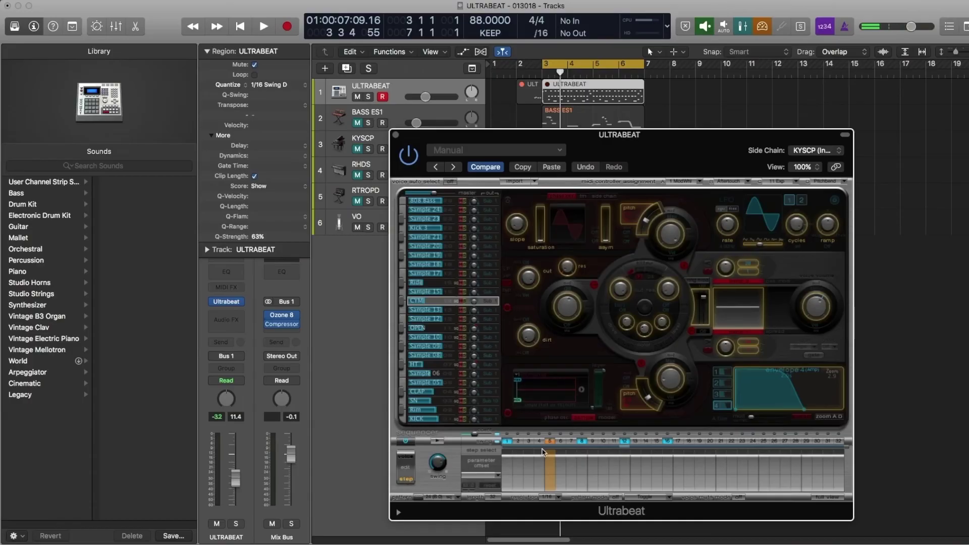
left_click(407, 456)
key("space")
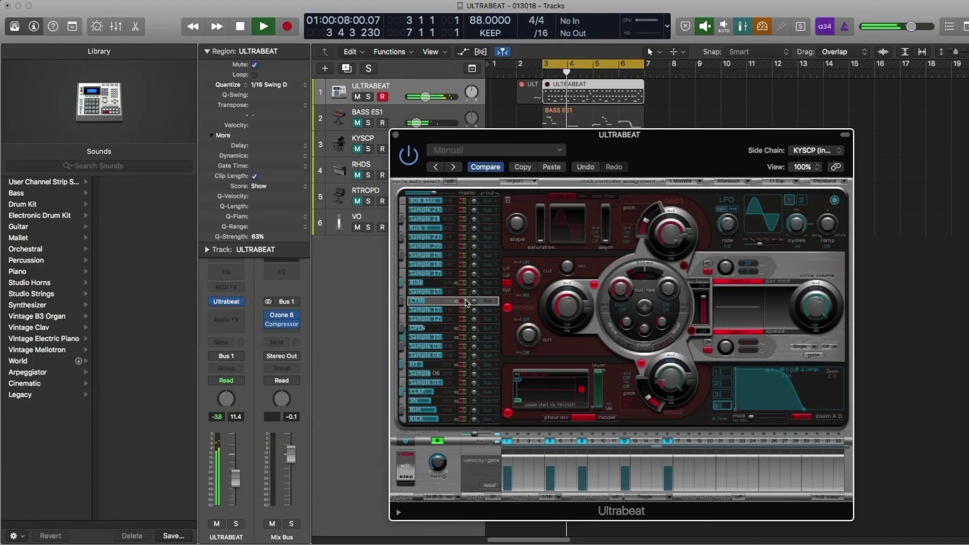
Step: Add CYM hits on steps 22, 26, 28 and 31, and switch to step edit mode during playback
left_click(732, 441)
left_click(828, 442)
left_click(795, 441)
left_click(774, 441)
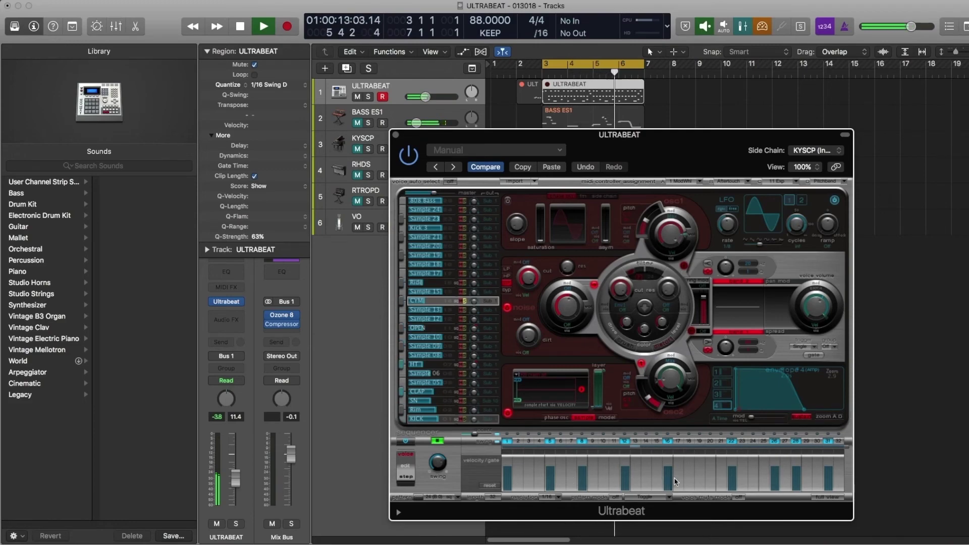
left_click(406, 477)
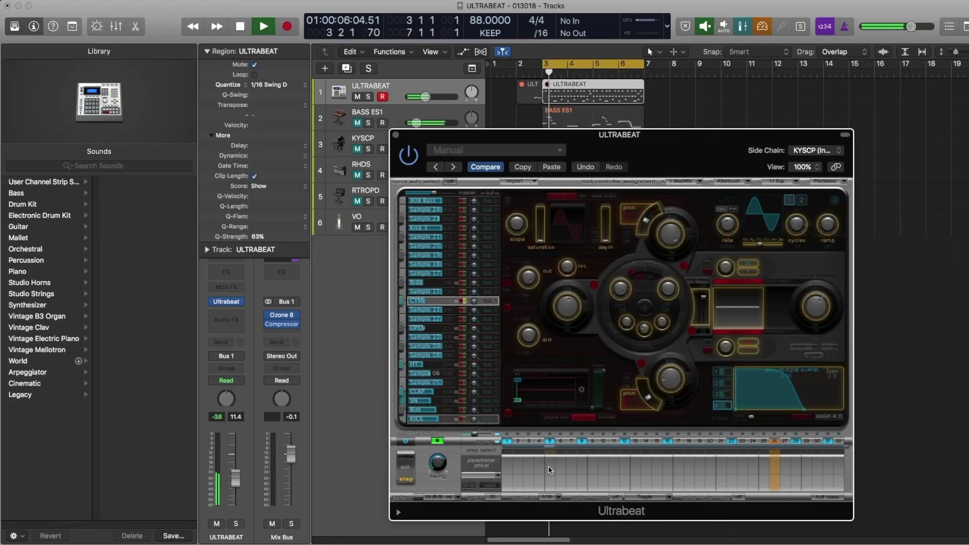
Step: Automate CYM per step: noise volume on step 8, oscillator 1 volume and pitch on step 12, oscillator 2 pitch on steps 5, 12, 22 and 31
left_click(582, 456)
left_click_drag(566, 307, 566, 325)
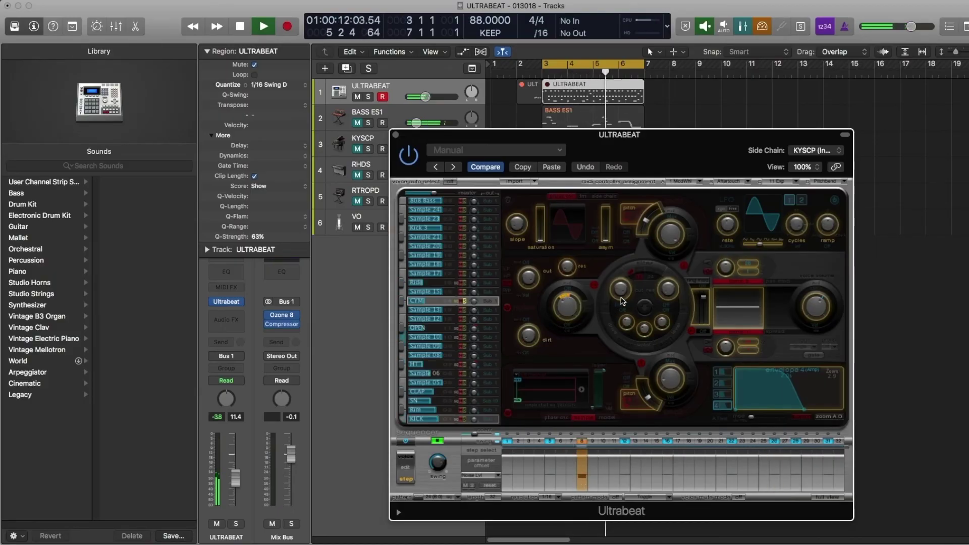
left_click_drag(670, 239, 670, 244)
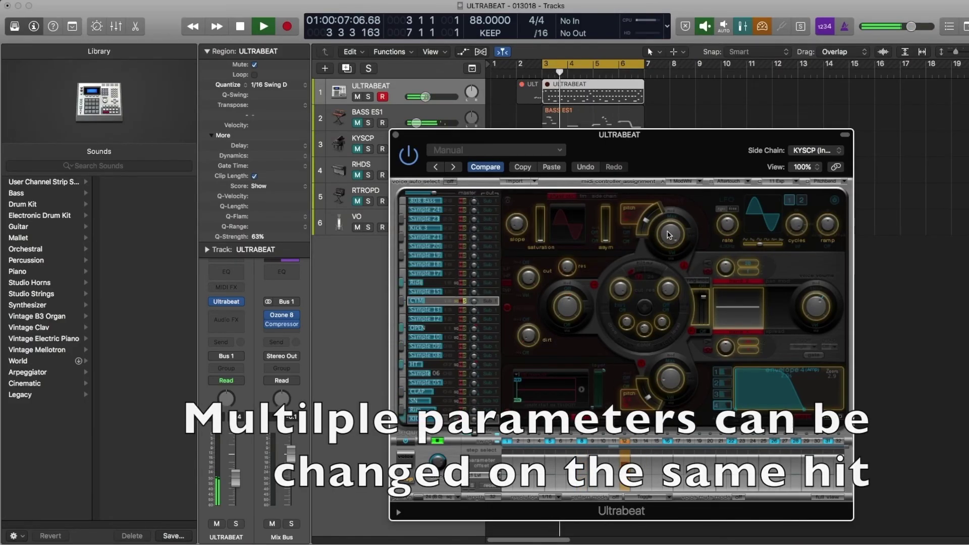
left_click_drag(643, 219, 641, 248)
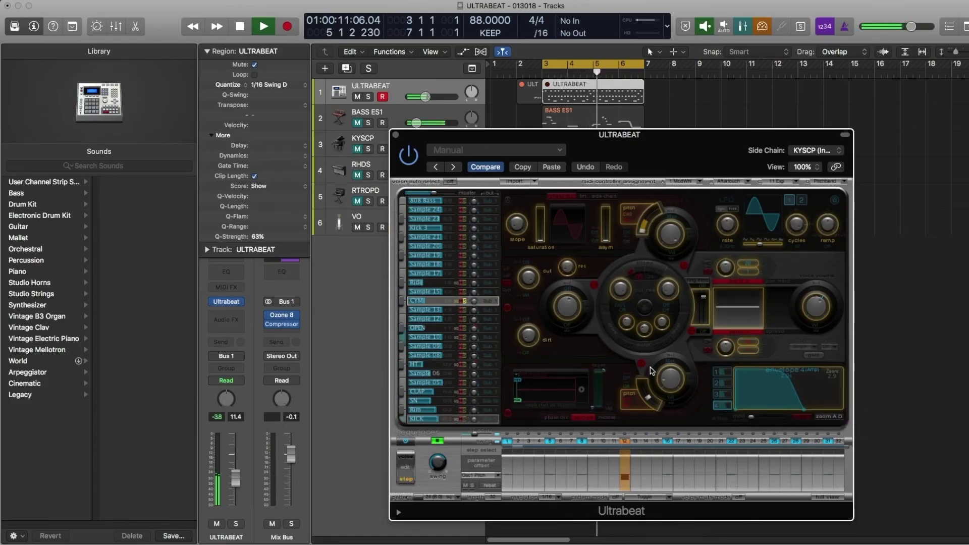
left_click_drag(648, 398, 665, 428)
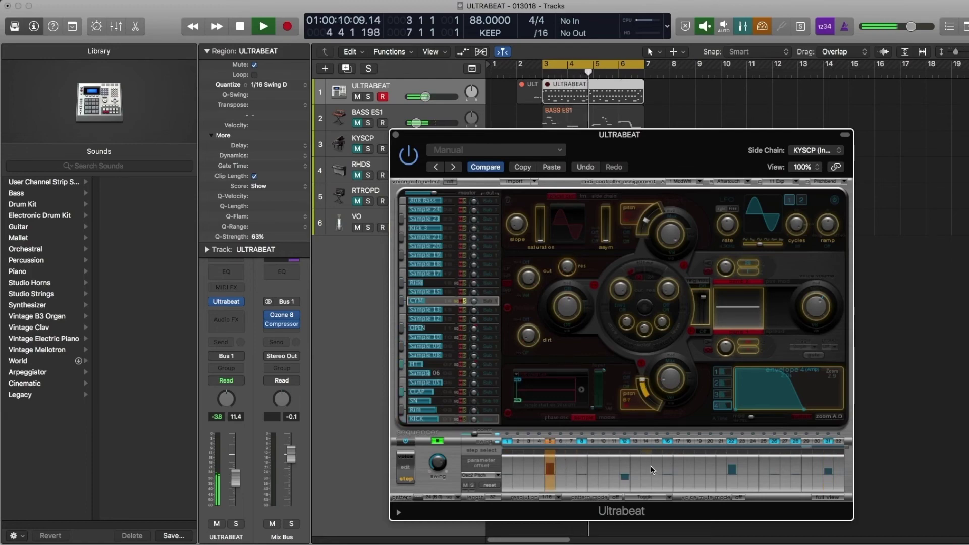
Step: Add CYM hits on steps 9, 10 and 11, and offset the oscillator 2 pitch on each of them
left_click(614, 472)
left_click(604, 478)
left_click(593, 482)
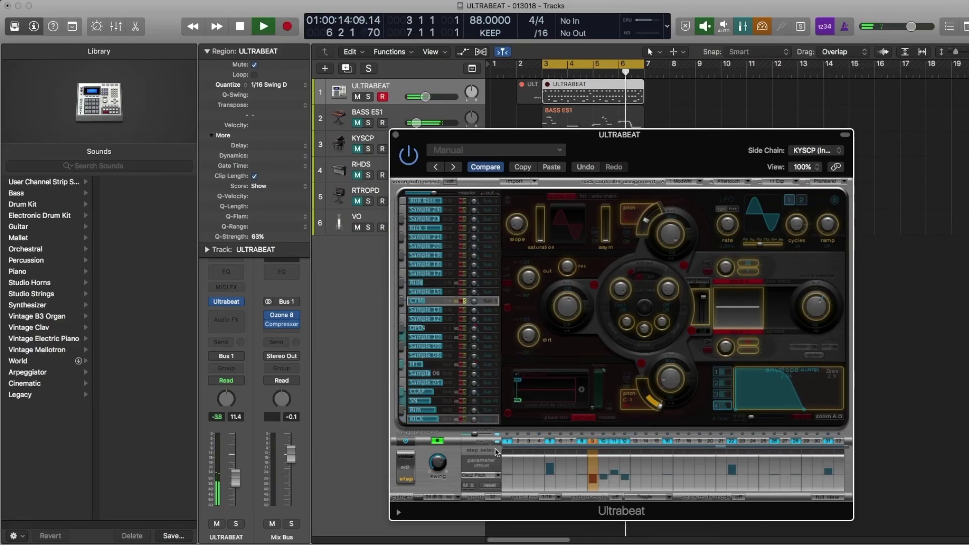
Step: In voice edit mode, lower the velocities of the CYM hits on steps 9 and 10, and return to step edit mode
left_click(405, 455)
left_click(604, 479)
left_click_drag(603, 479, 603, 484)
left_click_drag(593, 479, 593, 482)
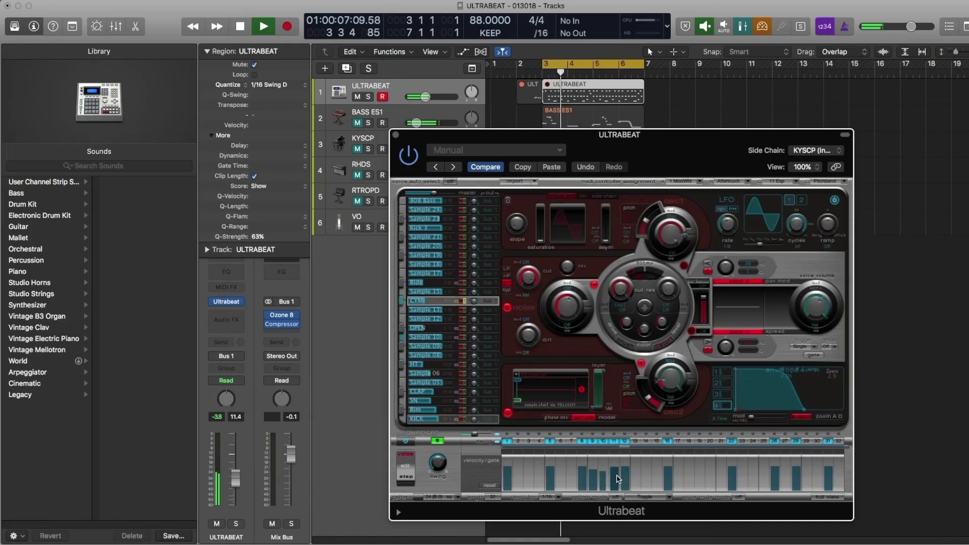
left_click(406, 477)
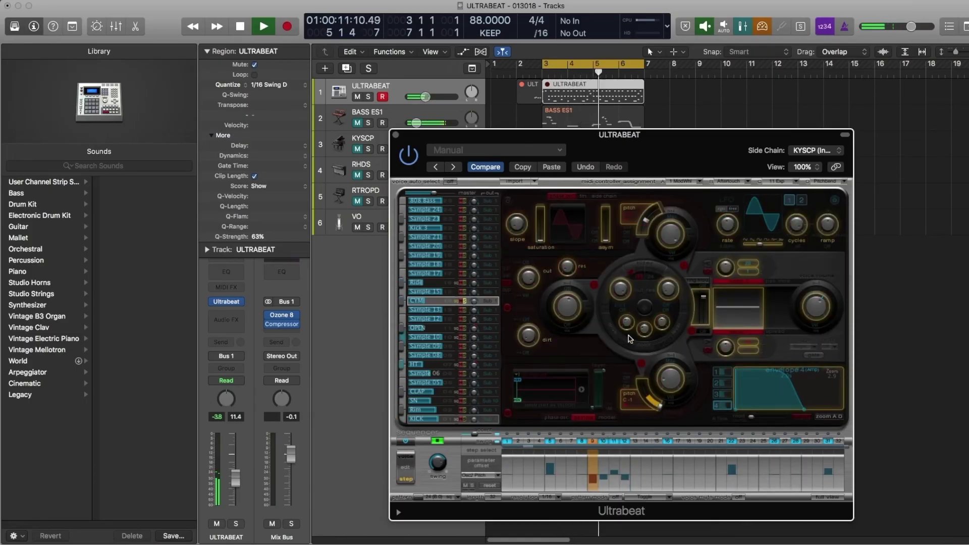
Step: Add a CYM hit on step 13 and shape the oscillator 2 pitch offsets on steps 9 to 13 into a descending run
left_click(650, 398)
left_click_drag(650, 398, 619, 330)
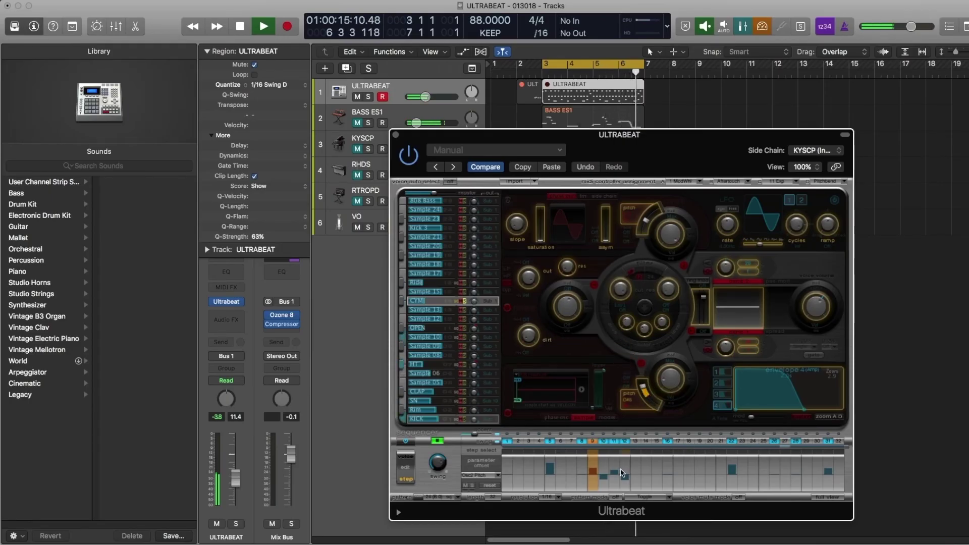
left_click_drag(642, 386, 645, 407)
left_click_drag(613, 468, 612, 474)
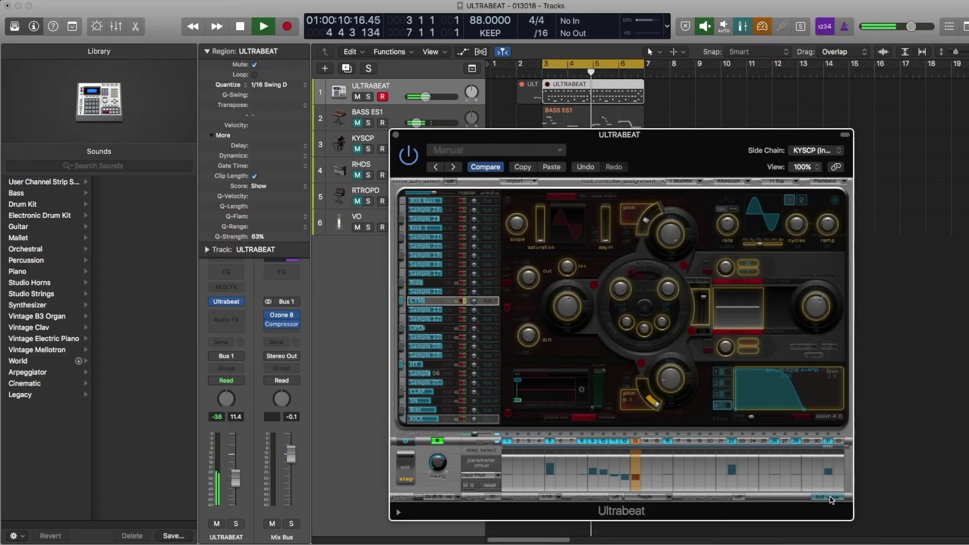
Step: Show the full view in voice edit mode, move the Ultrabeat window clear of the track headers, and stop playback
left_click(831, 498)
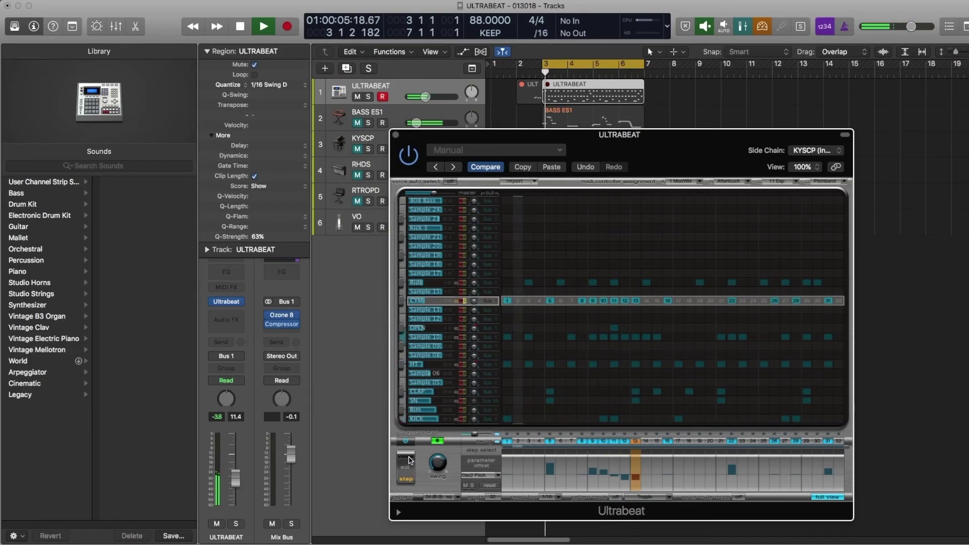
left_click(409, 460)
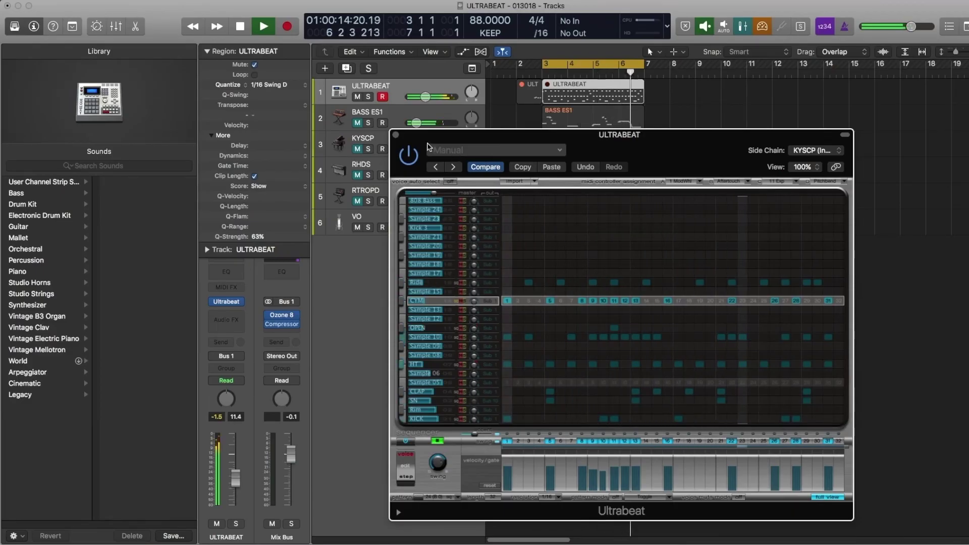
left_click_drag(426, 134, 509, 123)
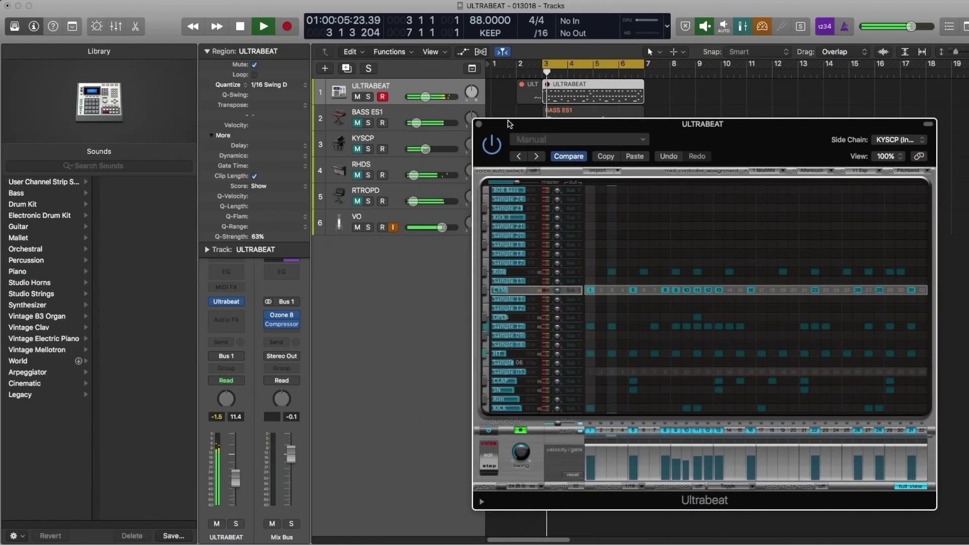
key("space")
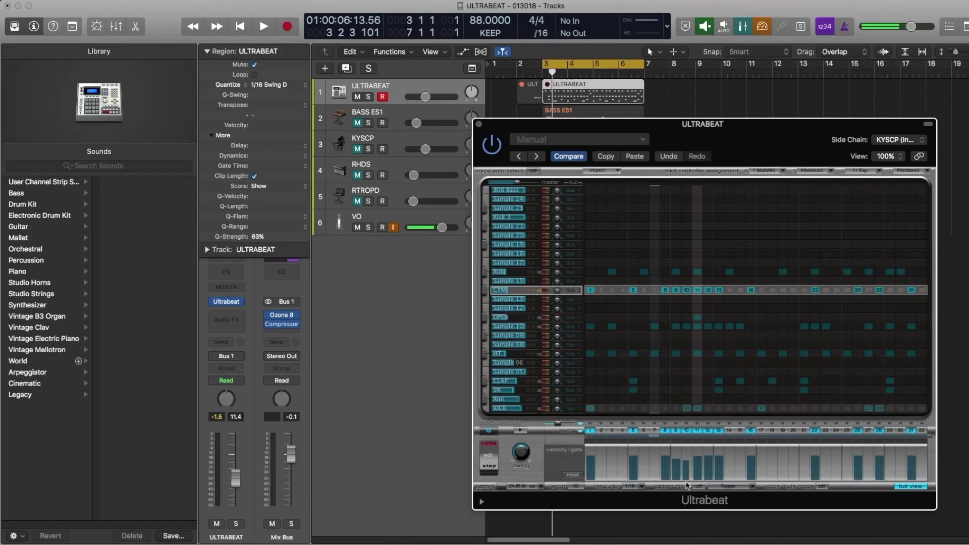
Step: Turn on pattern mode and look through the pattern list, keeping pattern 24 (B 0) selected
left_click(753, 487)
left_click(752, 487)
left_click(537, 487)
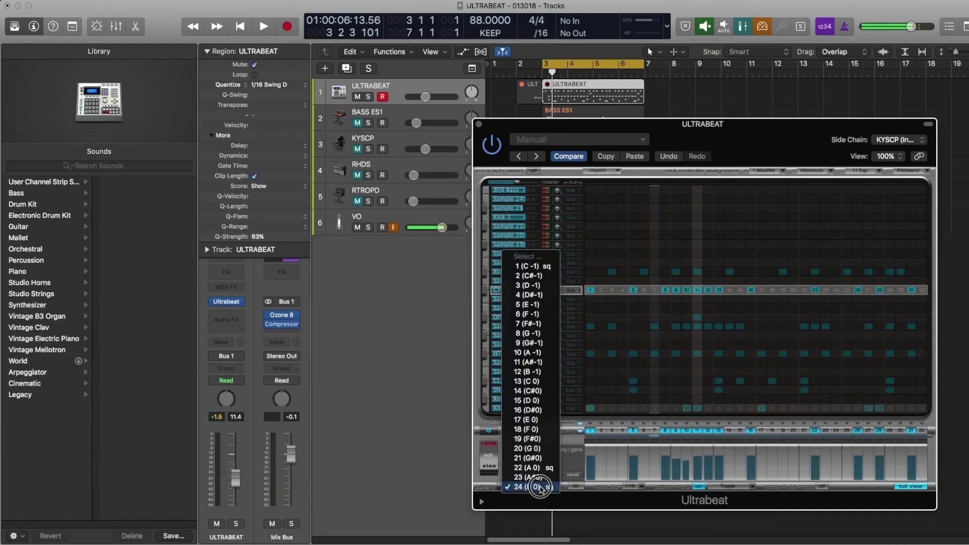
left_click(565, 484)
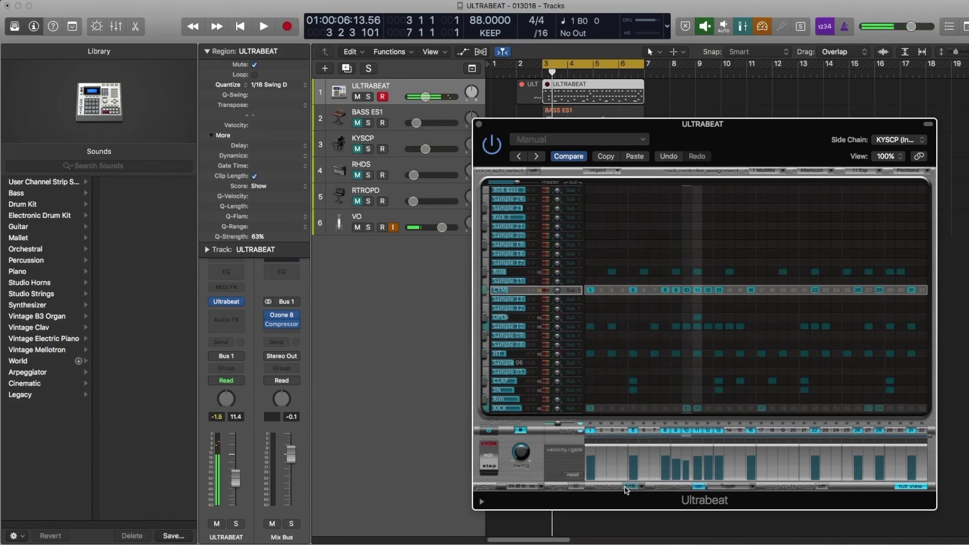
Step: Try the One-Shot Trig and Sustain playback modes for the triggered pattern
left_click(747, 486)
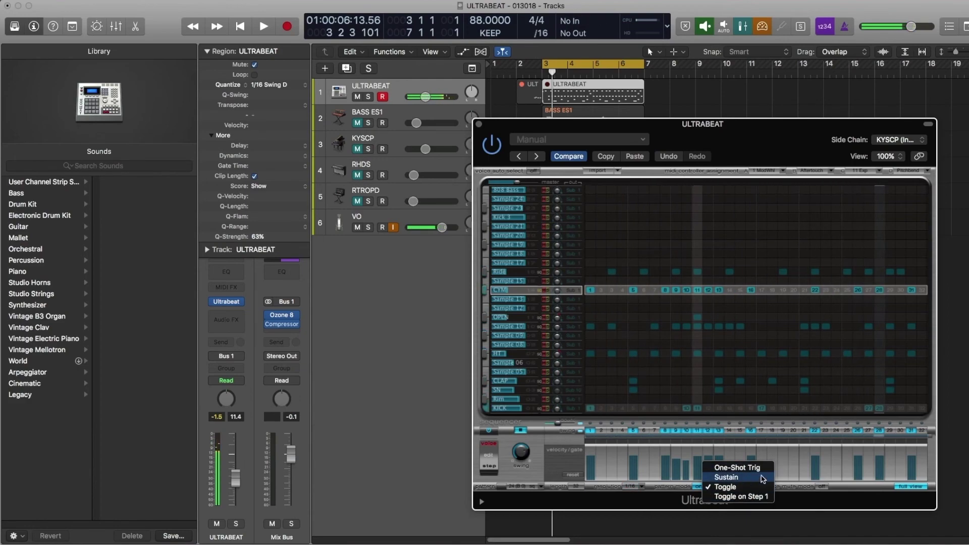
left_click(761, 488)
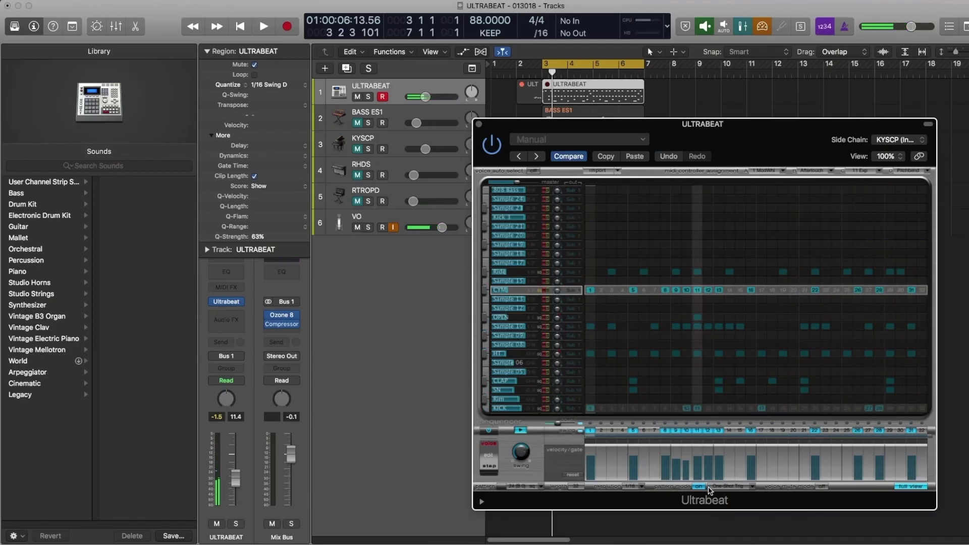
left_click(748, 488)
left_click(777, 487)
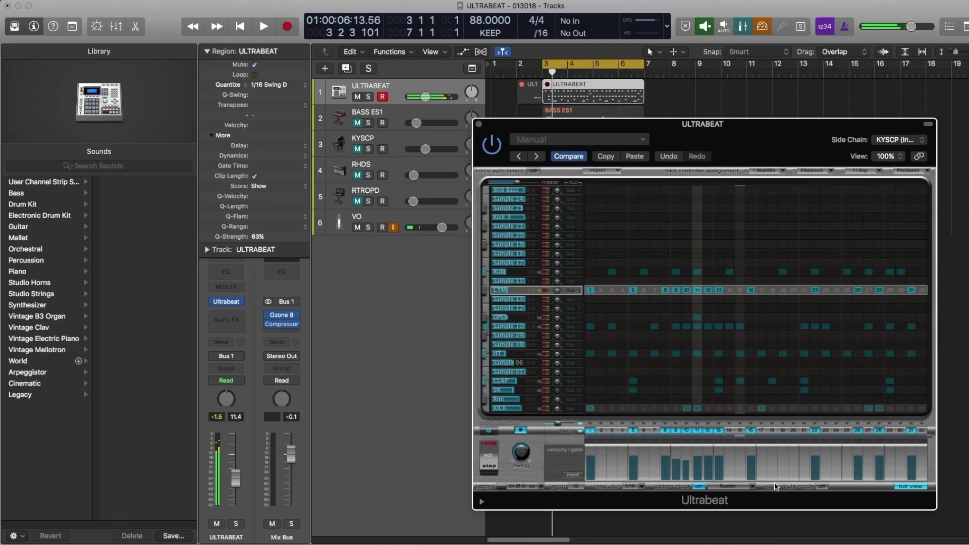
Step: Try the Toggle and Toggle on Step 1 playback modes, and briefly start and stop the project
left_click(756, 488)
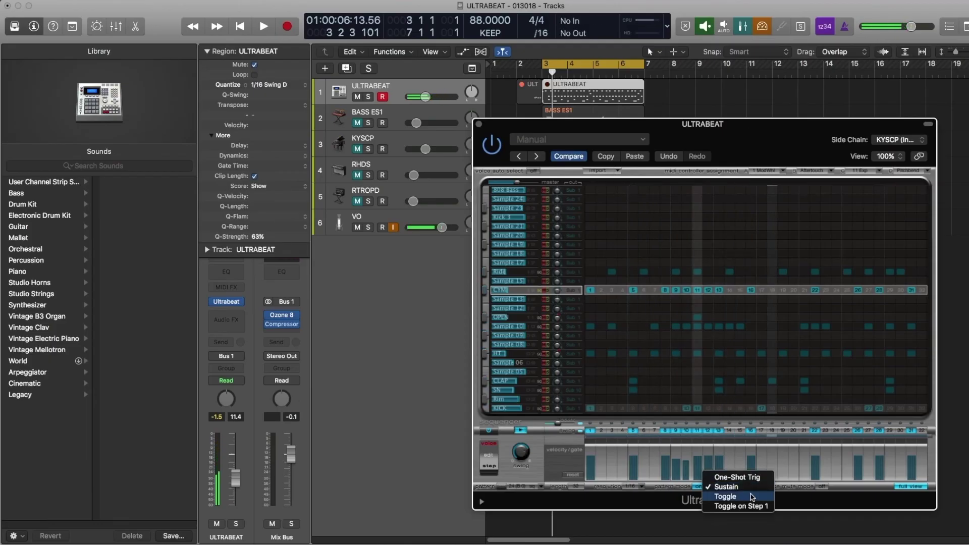
left_click(752, 501)
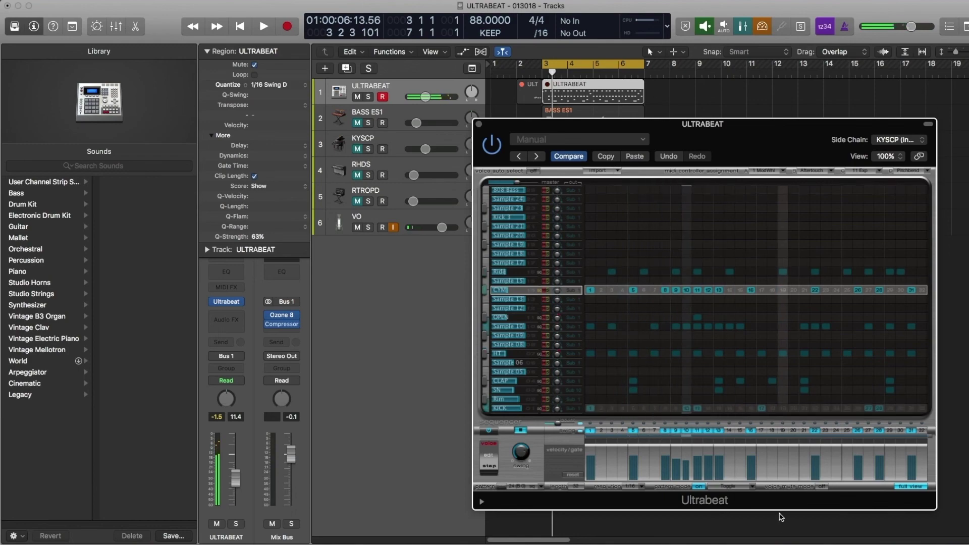
left_click(752, 486)
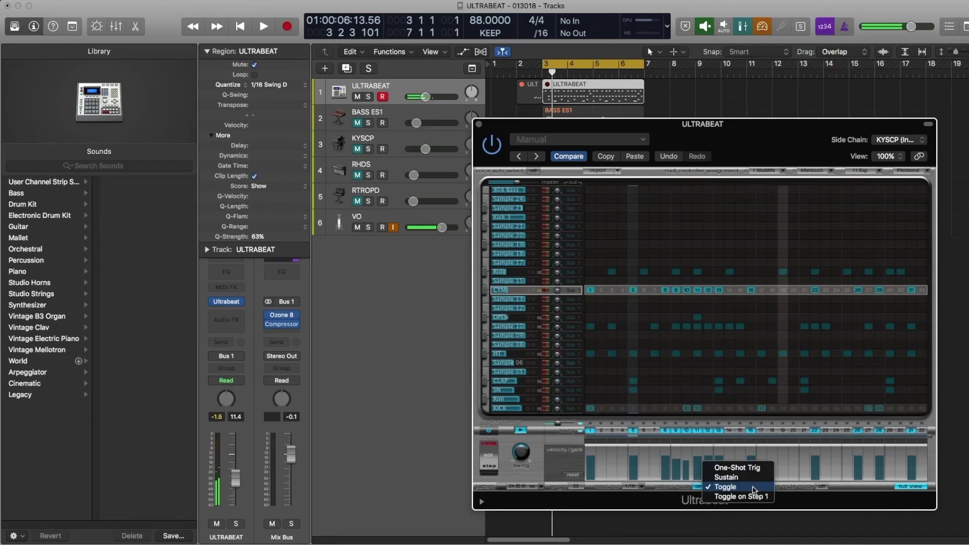
left_click(753, 497)
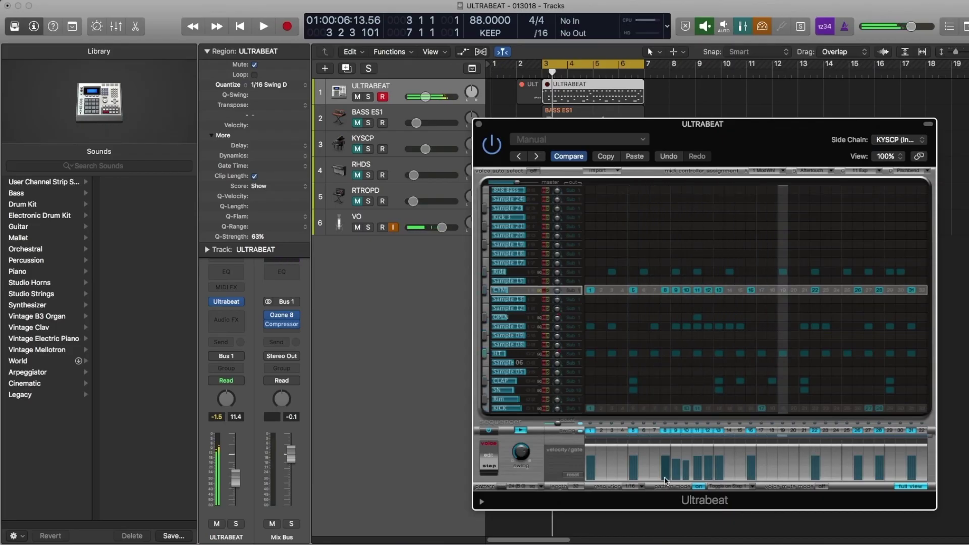
key("space")
key("space")
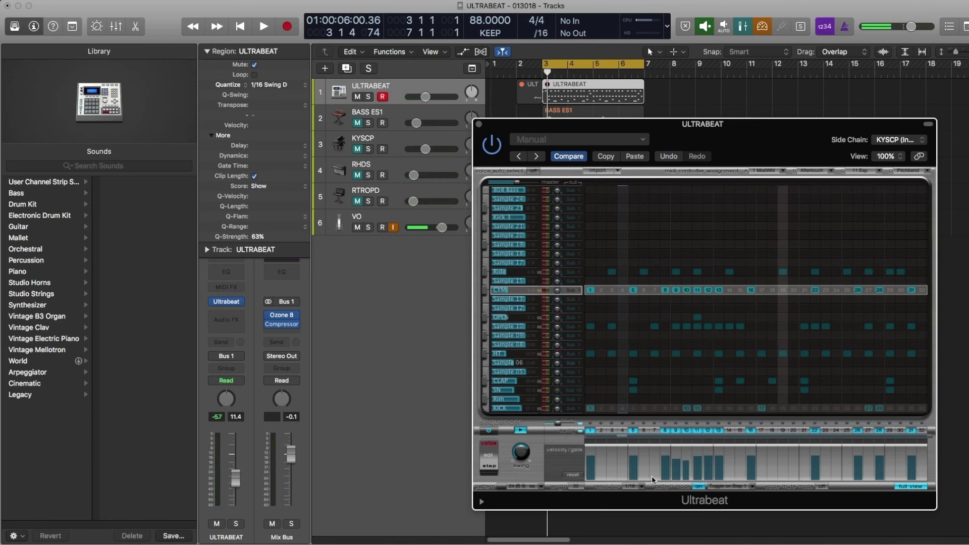
Step: Turn voice mute mode on and pattern mode off, and play the project to audition it
left_click(821, 486)
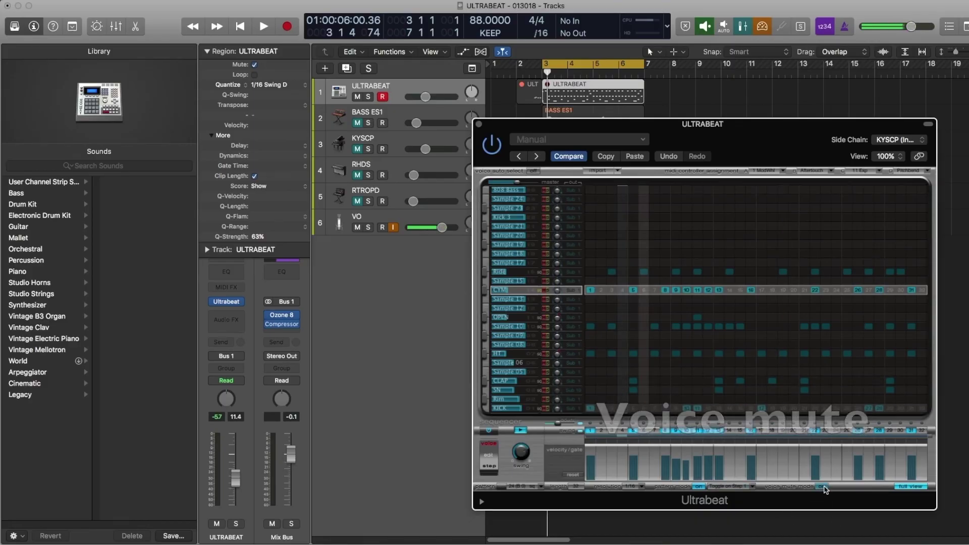
key("space")
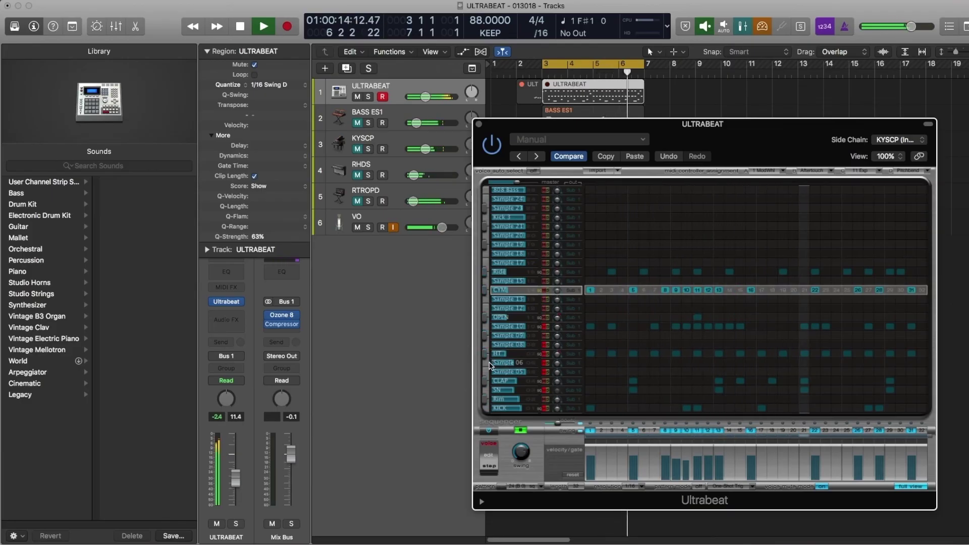
key("space")
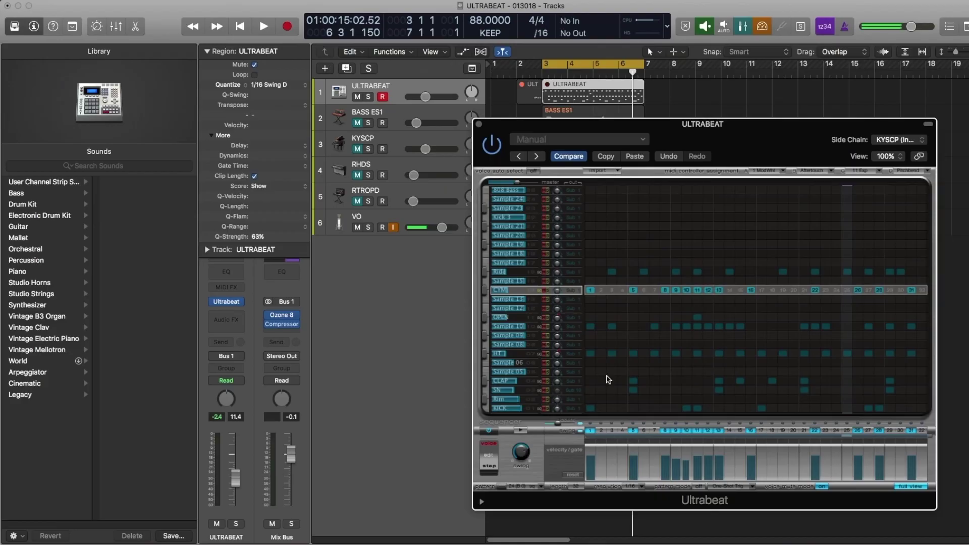
left_click(523, 431)
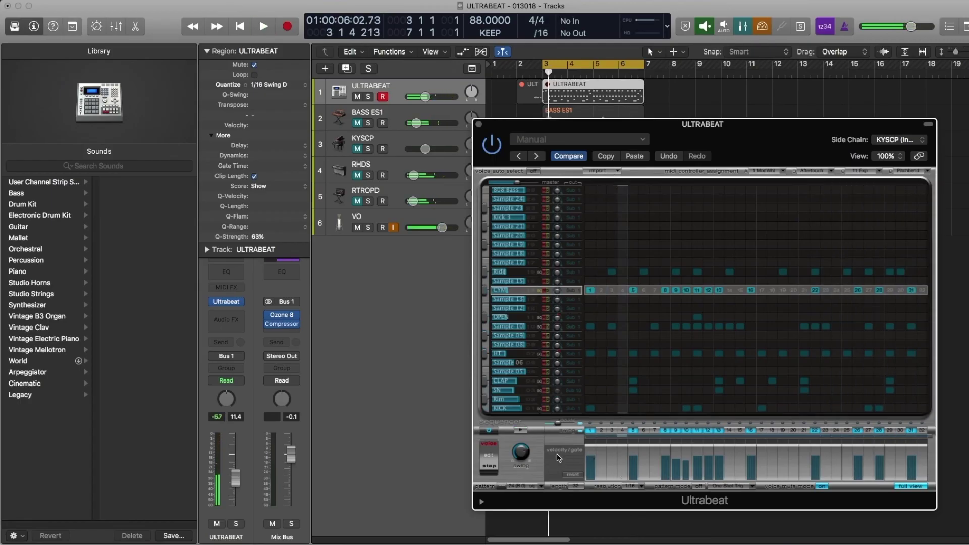
Step: Copy pattern 24 (B 0) and paste it into pattern slot 23 (A#0)
left_click(542, 489)
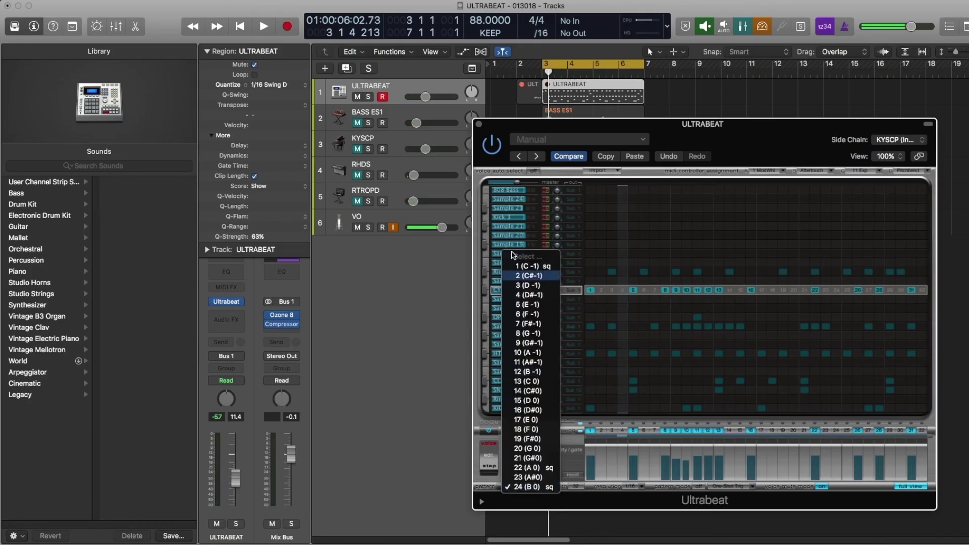
left_click(527, 477)
left_click(539, 487)
left_click(538, 487)
right_click(527, 493)
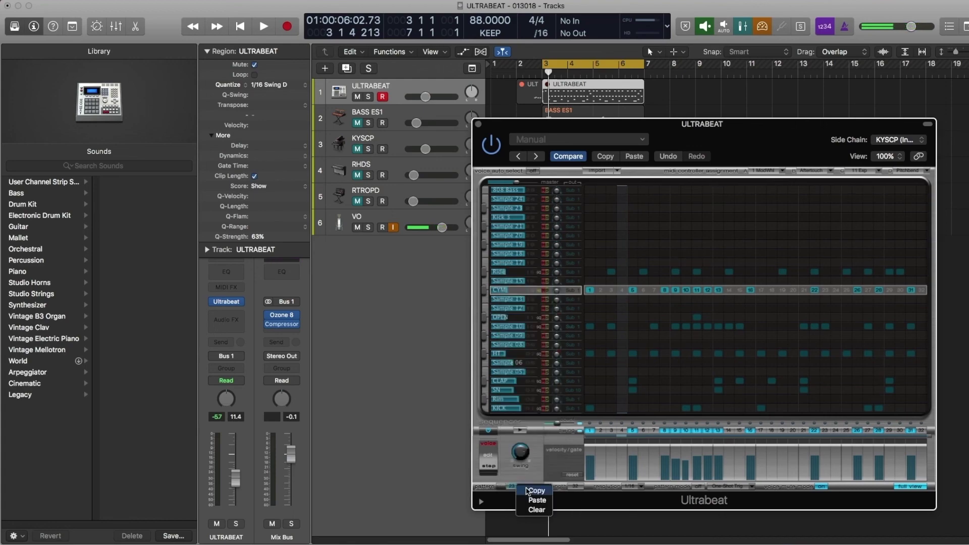
left_click(523, 469)
right_click(523, 489)
left_click(525, 488)
Step: Clear pattern 23 (A#0) and switch back to pattern 24 (B 0)
right_click(526, 486)
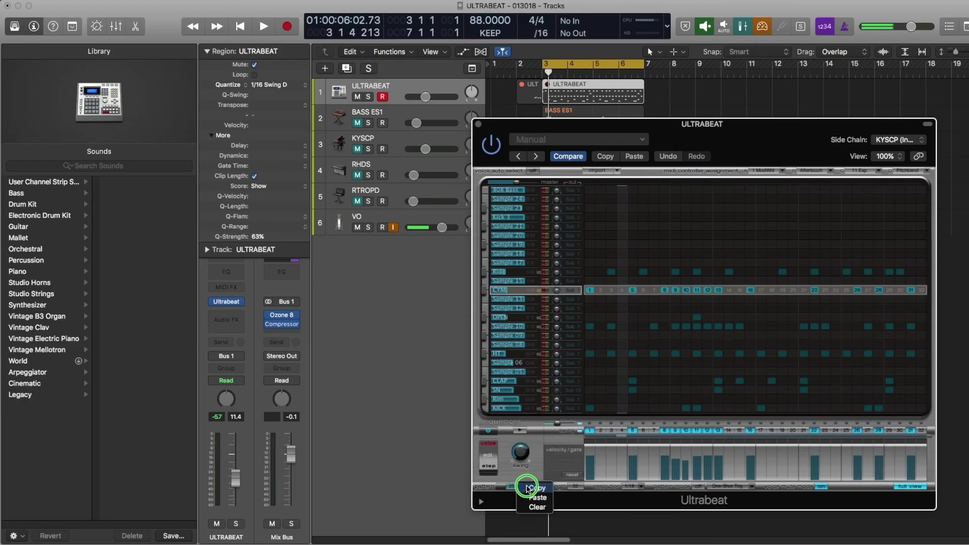
left_click(530, 507)
left_click(539, 488)
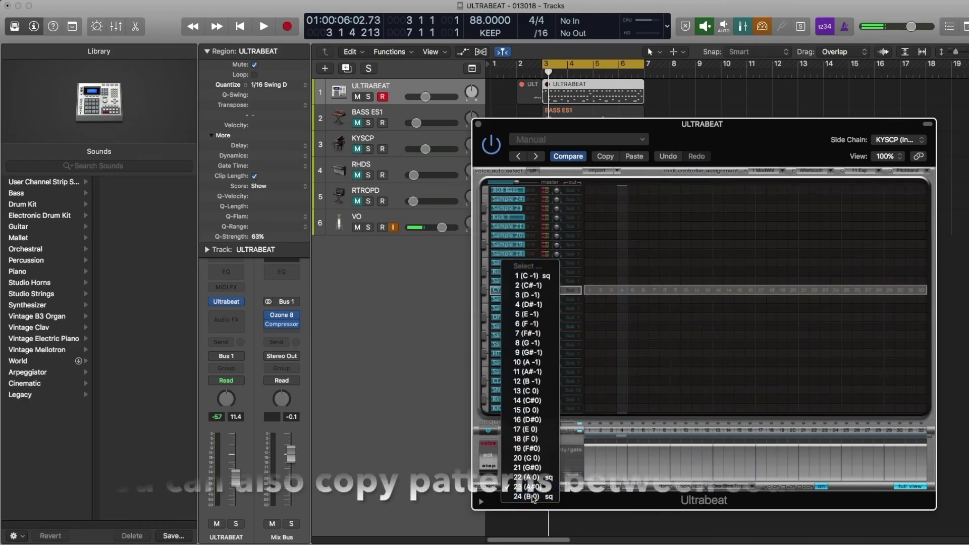
left_click(531, 497)
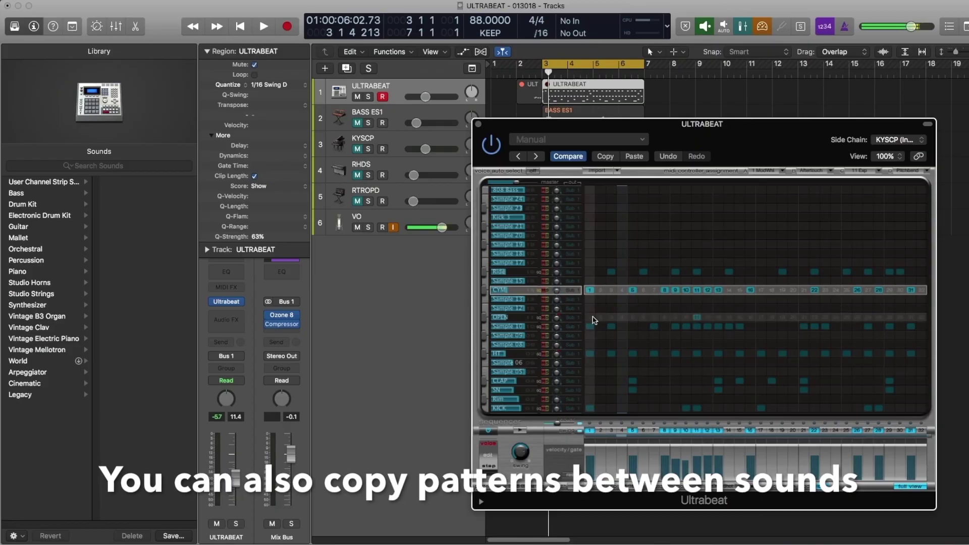
Step: Audition the selected pattern with the project, and place it as a MIDI region on the ULTRABEAT track at bar 7
left_click_drag(619, 129, 714, 146)
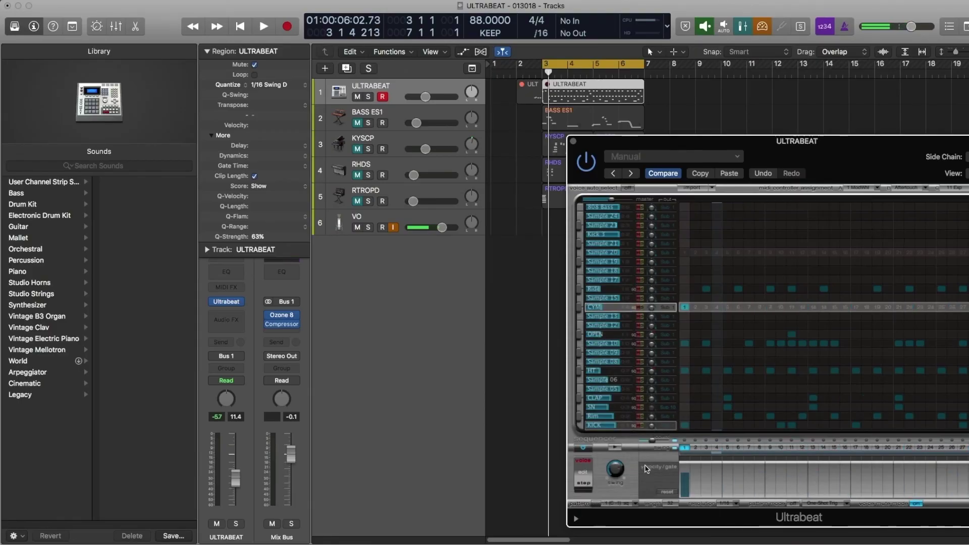
key("space")
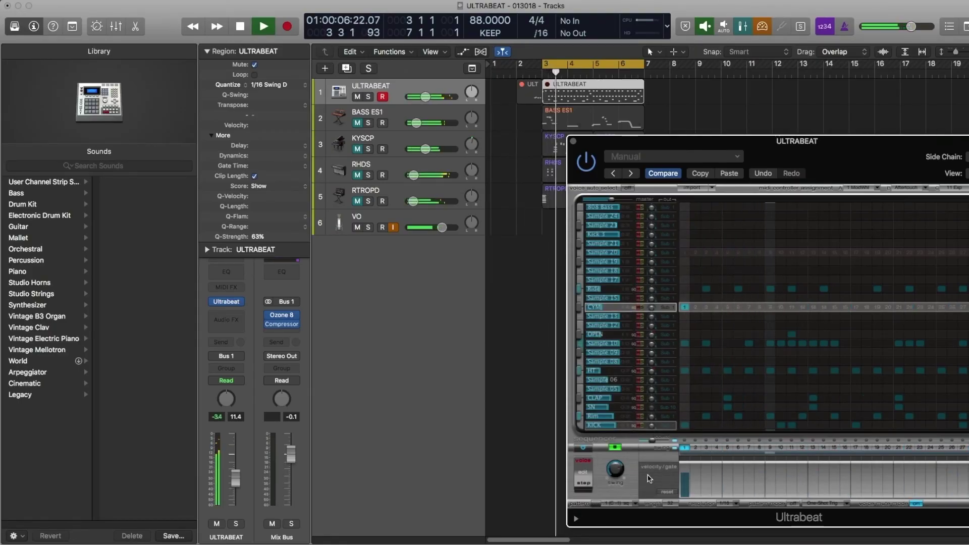
key("space")
left_click_drag(614, 507, 659, 89)
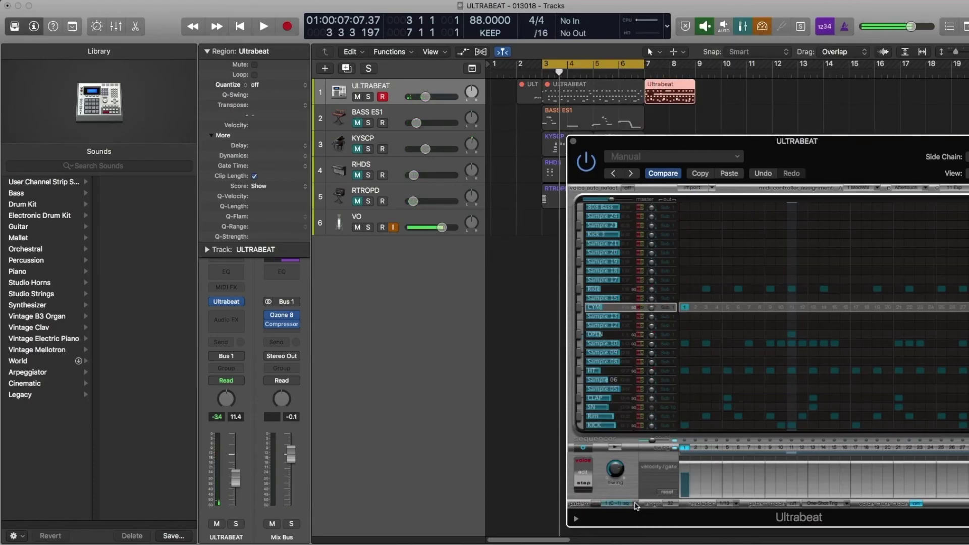
Step: Switch to pattern 24 (B 0) and place it as a MIDI region at bar 9 on the ULTRABEAT track
left_click(634, 505)
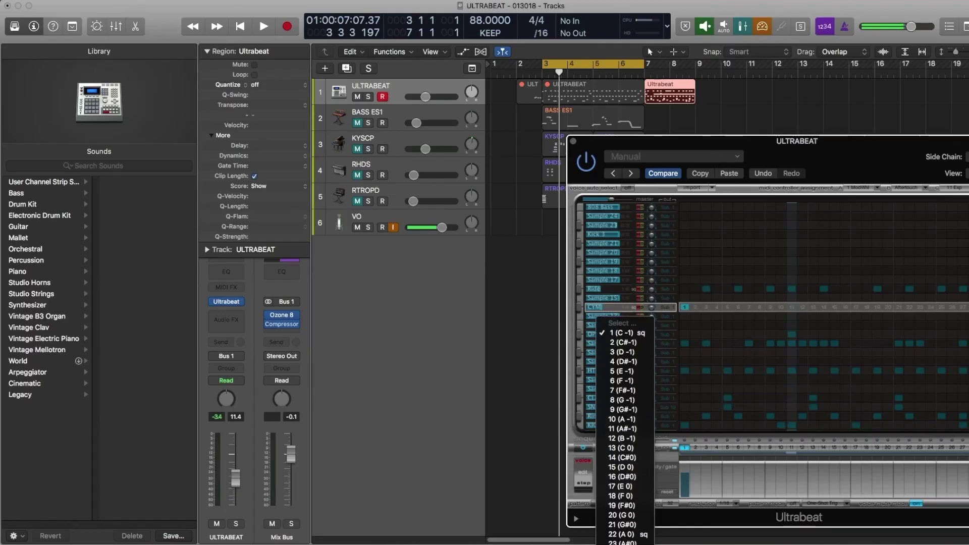
left_click(622, 540)
left_click_drag(616, 492, 704, 91)
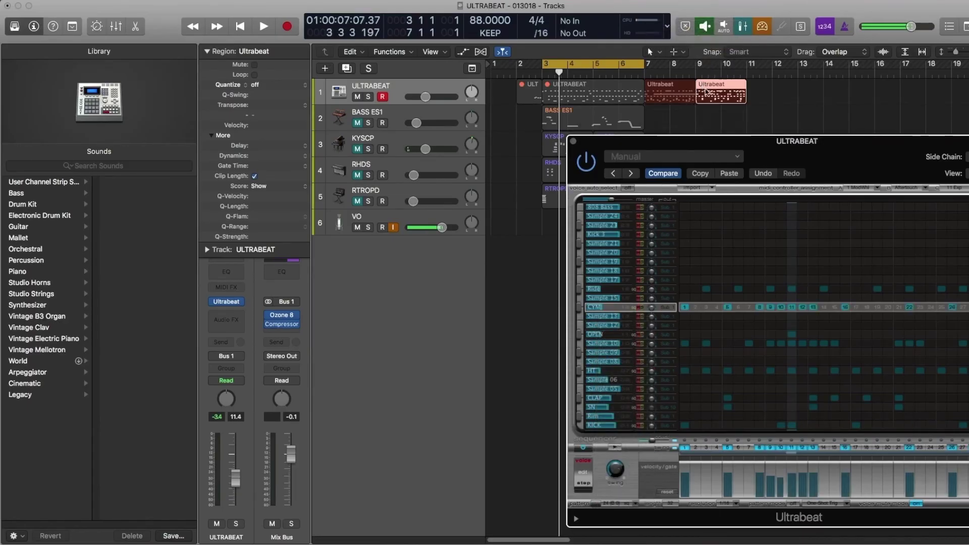
Step: Open the bar 7 Ultrabeat region in a separate Piano Roll and collapse its rows to only the used drum voices
left_click(677, 97)
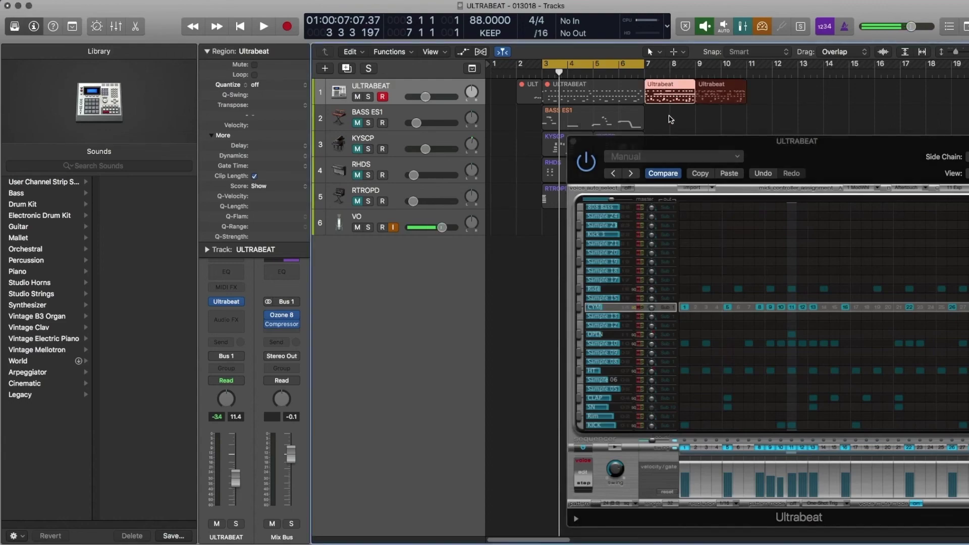
key("super+4")
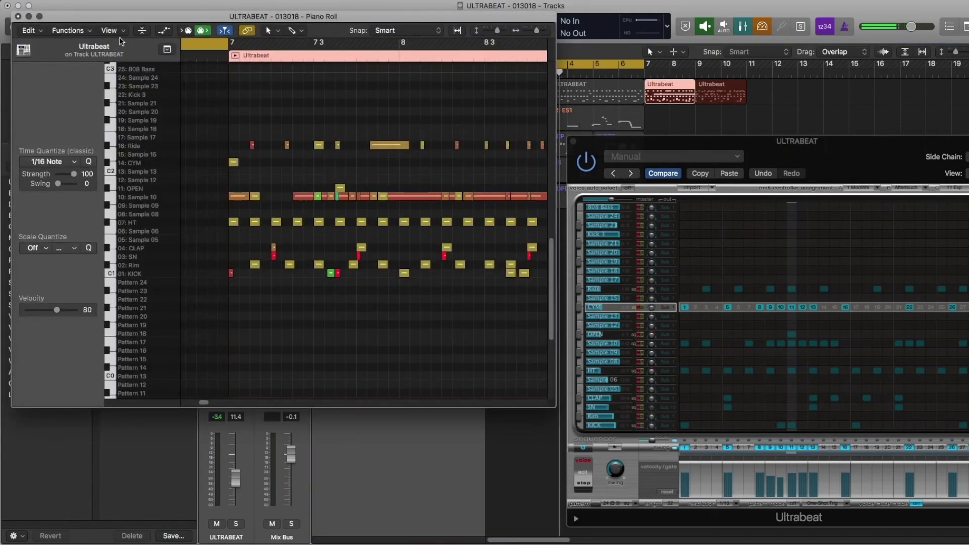
left_click_drag(156, 22, 174, 65)
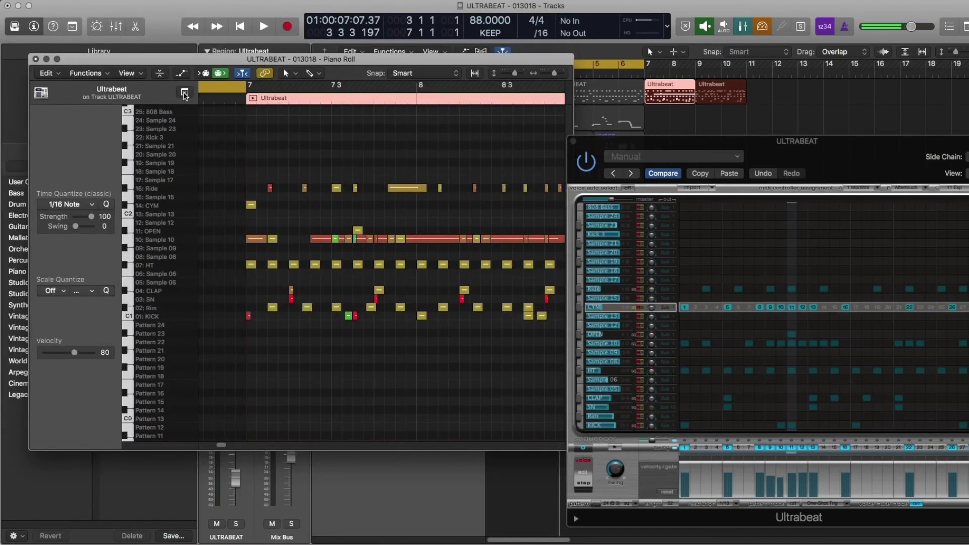
left_click(160, 74)
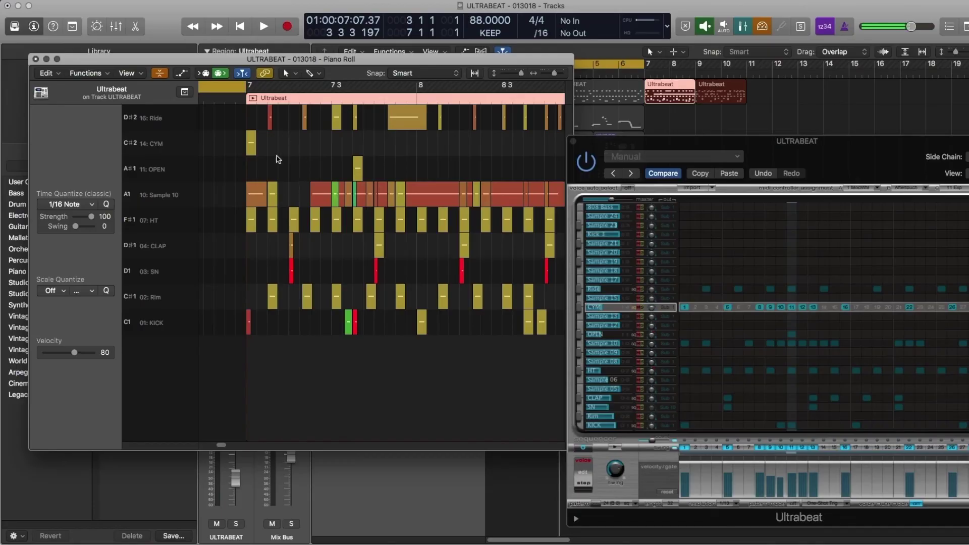
left_click(444, 193)
left_click_drag(553, 202, 521, 207)
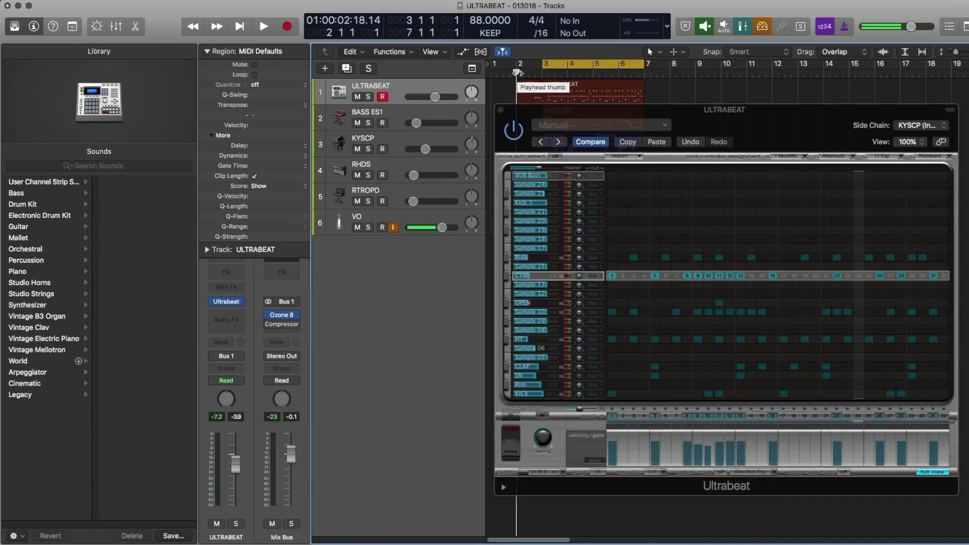
Step: Turn off the cycle range and play the project from bar 2
left_click(545, 69)
key("space")
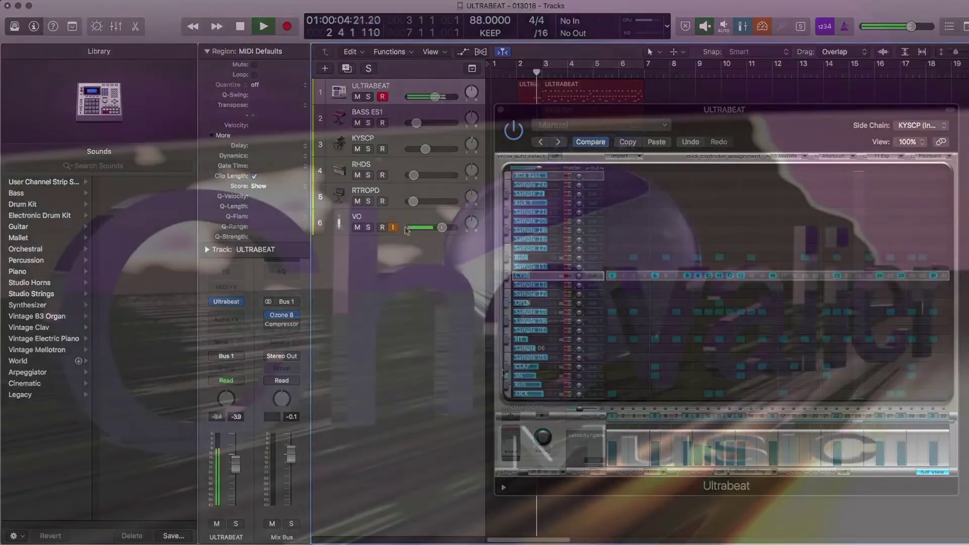